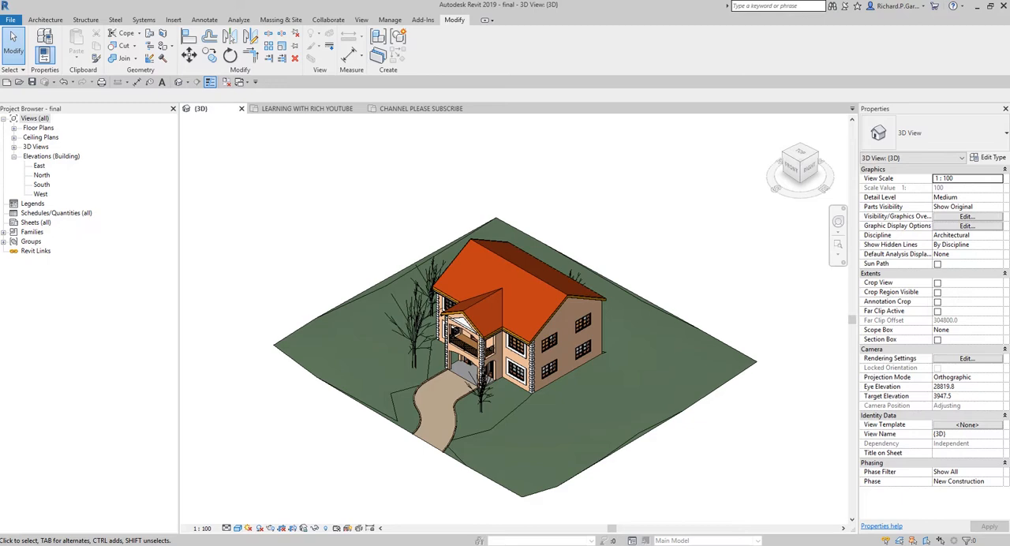
# Step: Examine the decorative block quoins on the front corner and porch columns of the finished house in 3D
pyautogui.scroll(5, 519, 392)
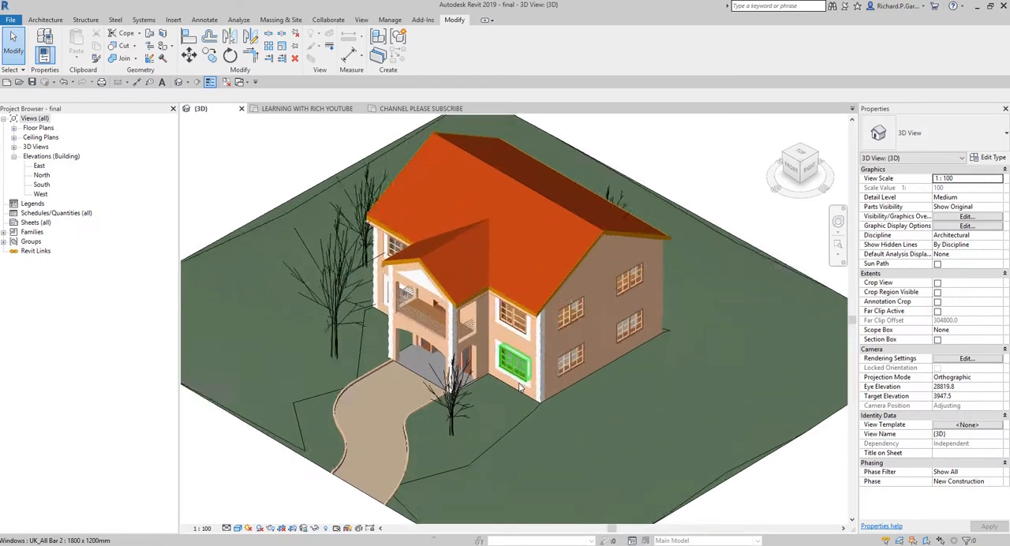
pyautogui.moveTo(545, 431); pyautogui.dragTo(575, 427, button='middle')
pyautogui.scroll(3, 586, 385)
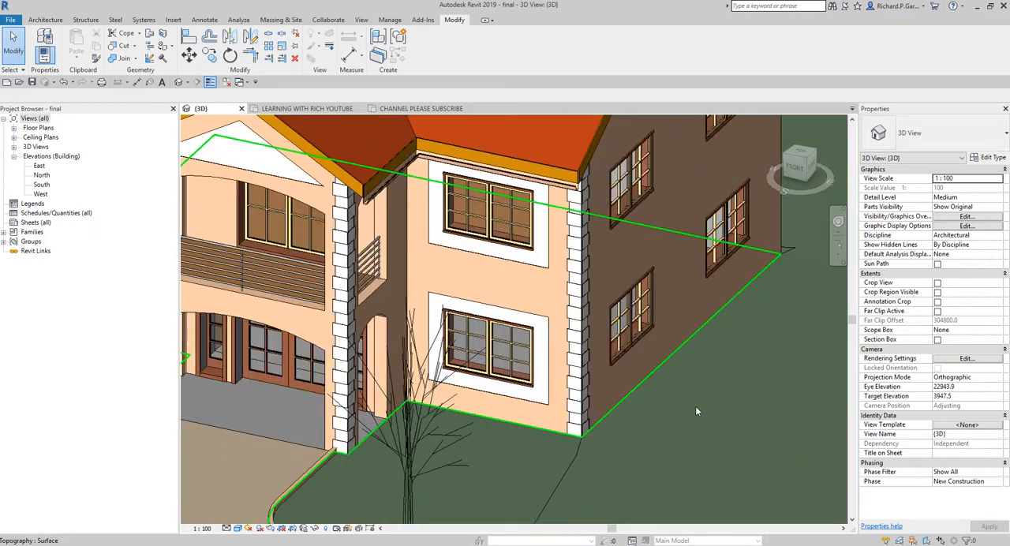
pyautogui.moveTo(713, 400); pyautogui.dragTo(699, 385, button='middle')
pyautogui.scroll(5, 625, 287)
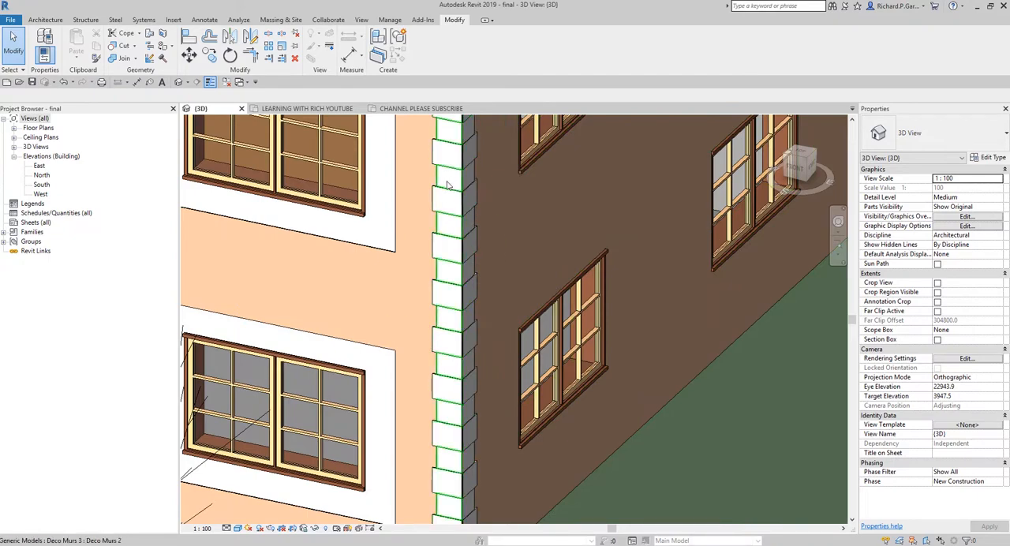
pyautogui.scroll(-2, 550, 250)
pyautogui.scroll(-5, 550, 244)
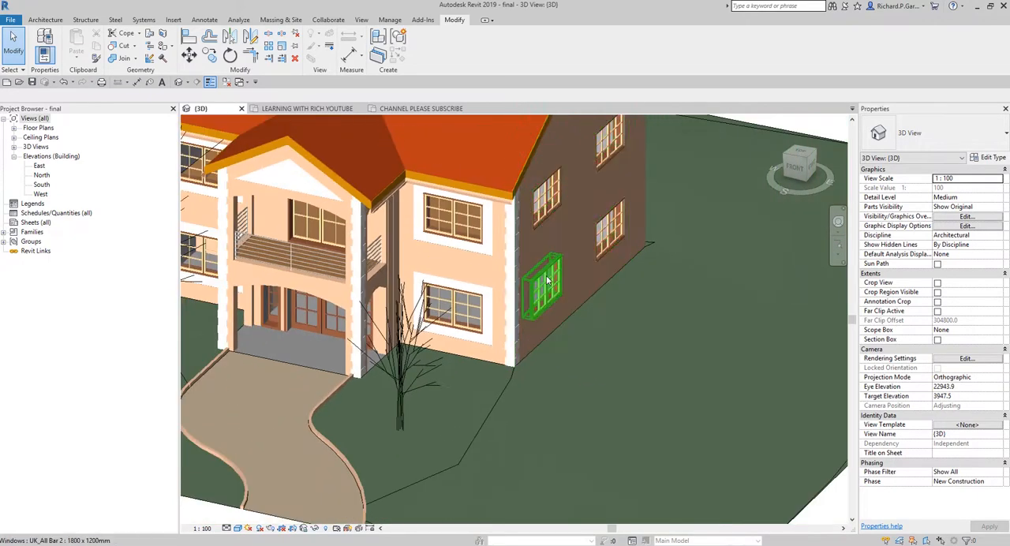
pyautogui.scroll(3, 555, 343)
pyautogui.scroll(3, 555, 343)
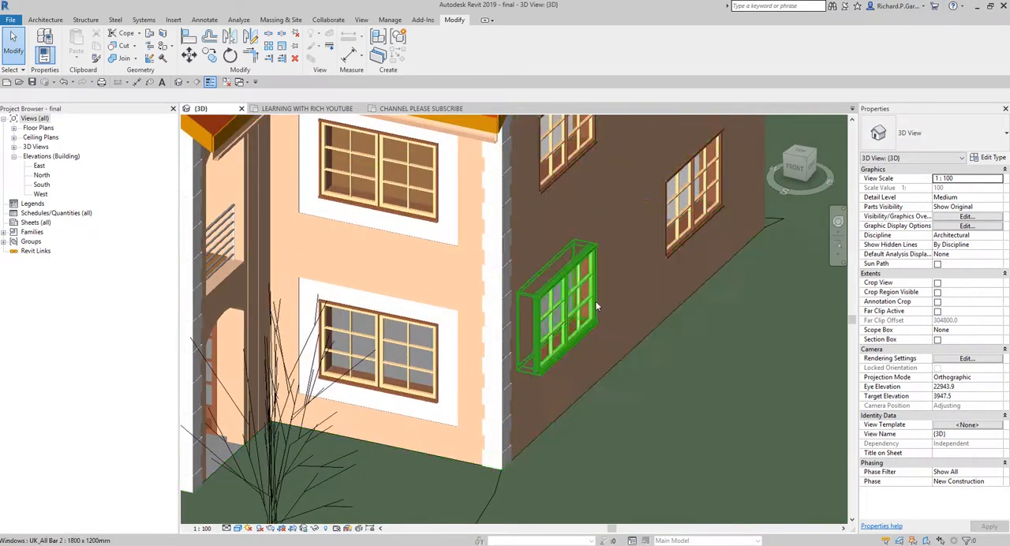
pyautogui.scroll(2, 493, 254)
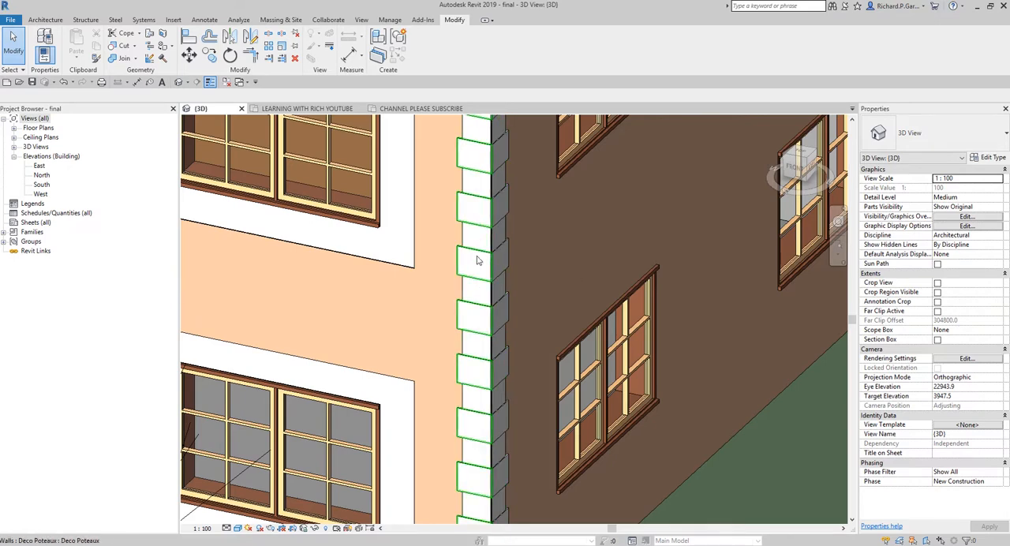
pyautogui.scroll(-6, 477, 261)
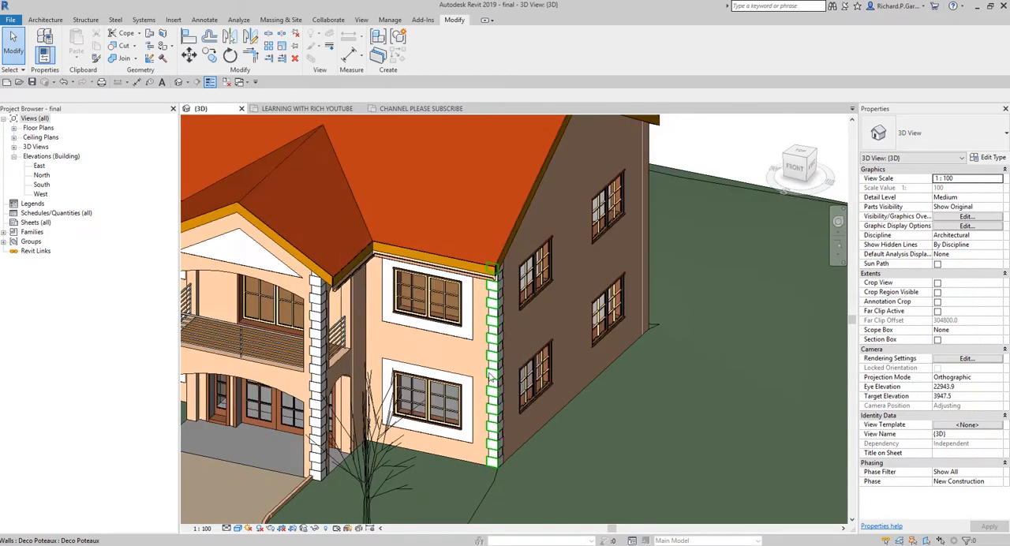
pyautogui.moveTo(491, 377); pyautogui.dragTo(536, 341, button='middle')
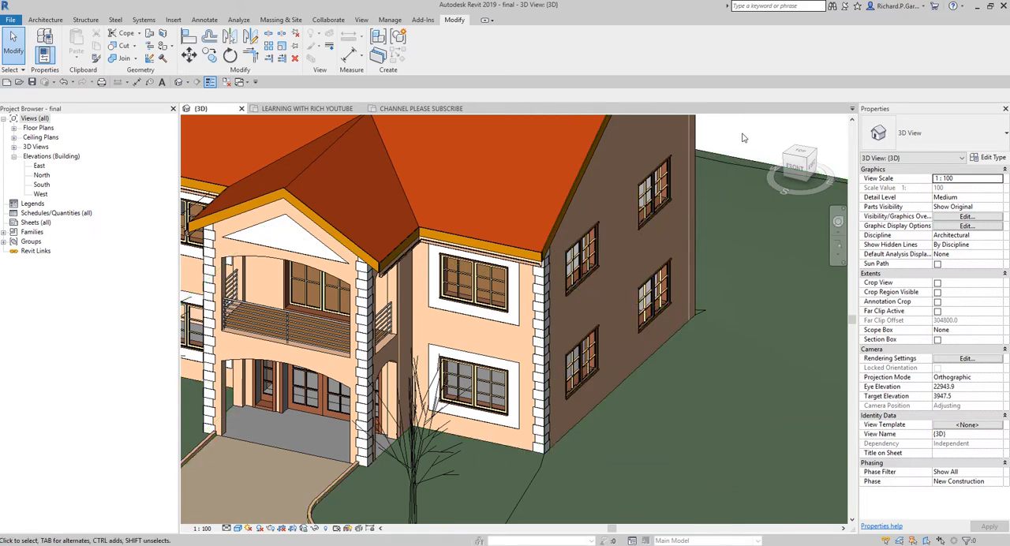
pyautogui.scroll(3, 599, 332)
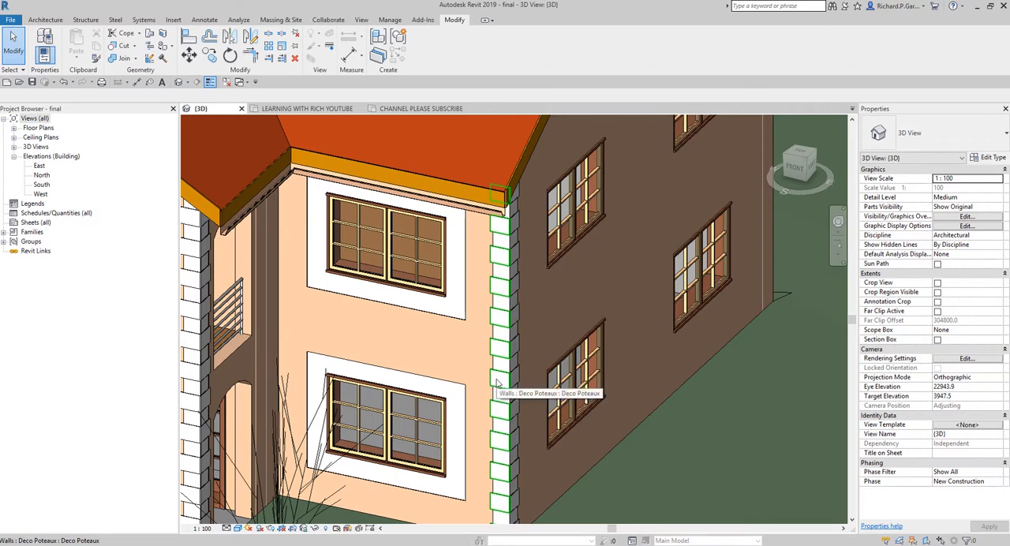
pyautogui.scroll(-3, 546, 341)
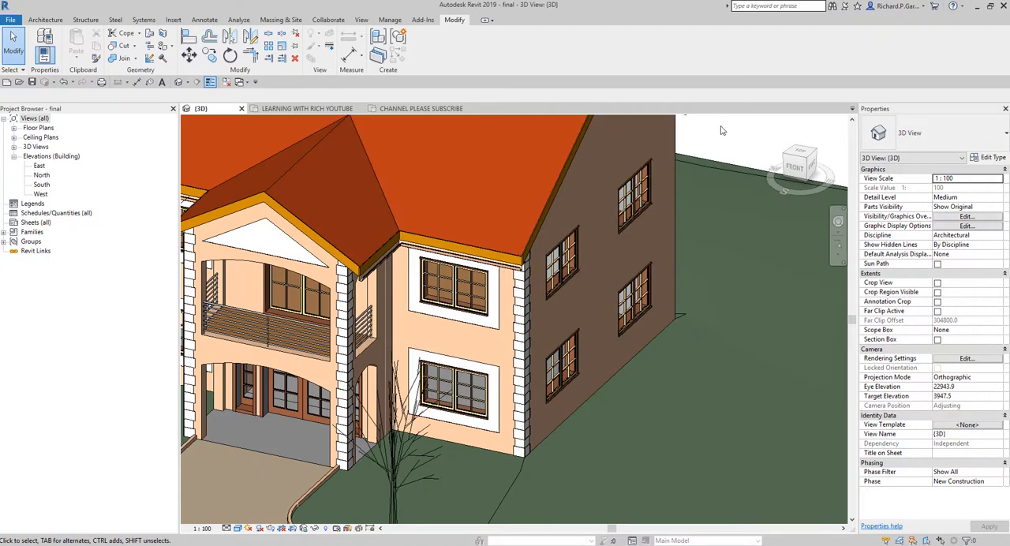
pyautogui.moveTo(727, 135); pyautogui.dragTo(733, 153, button='middle')
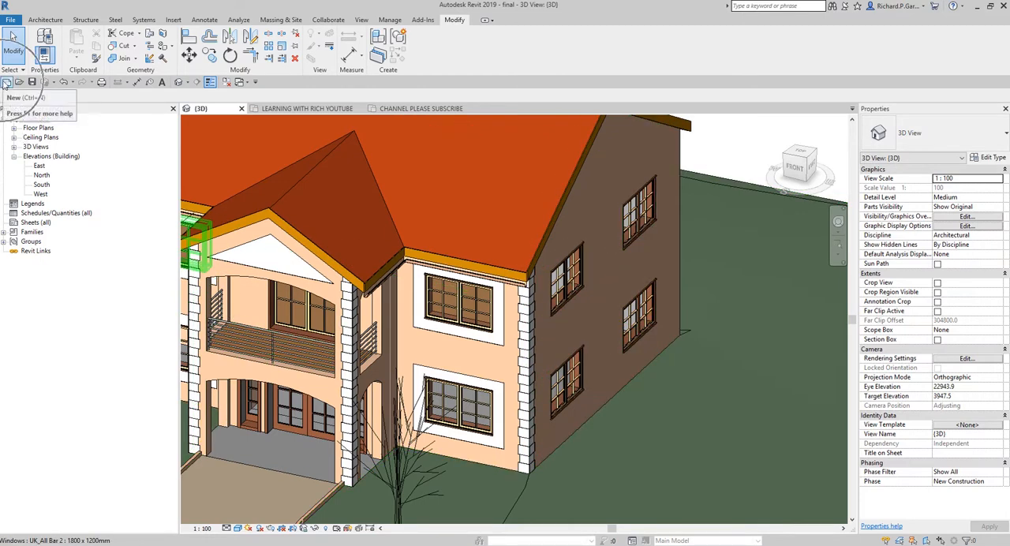
# Step: Create a new project from the Architectural Template
pyautogui.click(5, 83)
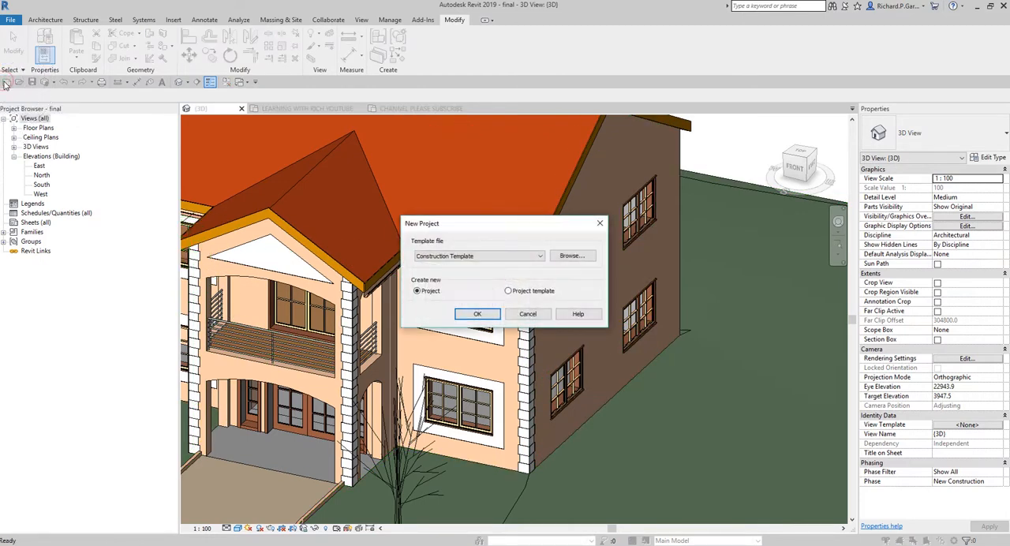
pyautogui.click(445, 259)
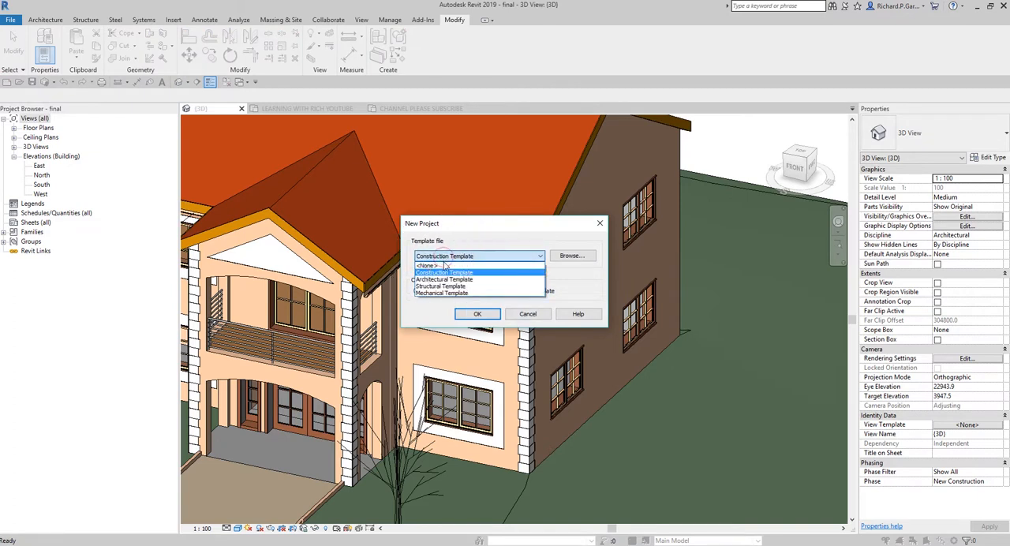
pyautogui.click(446, 281)
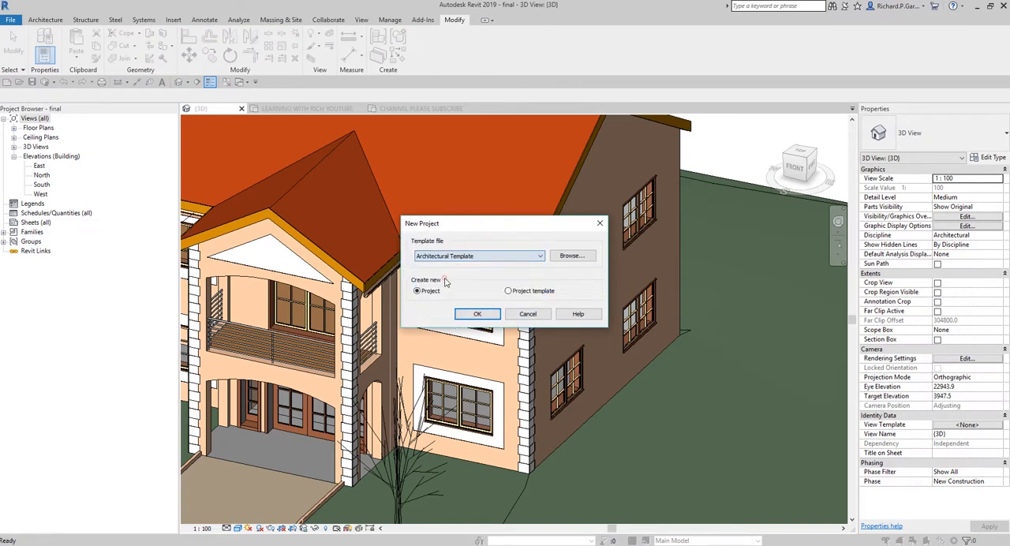
pyautogui.click(476, 315)
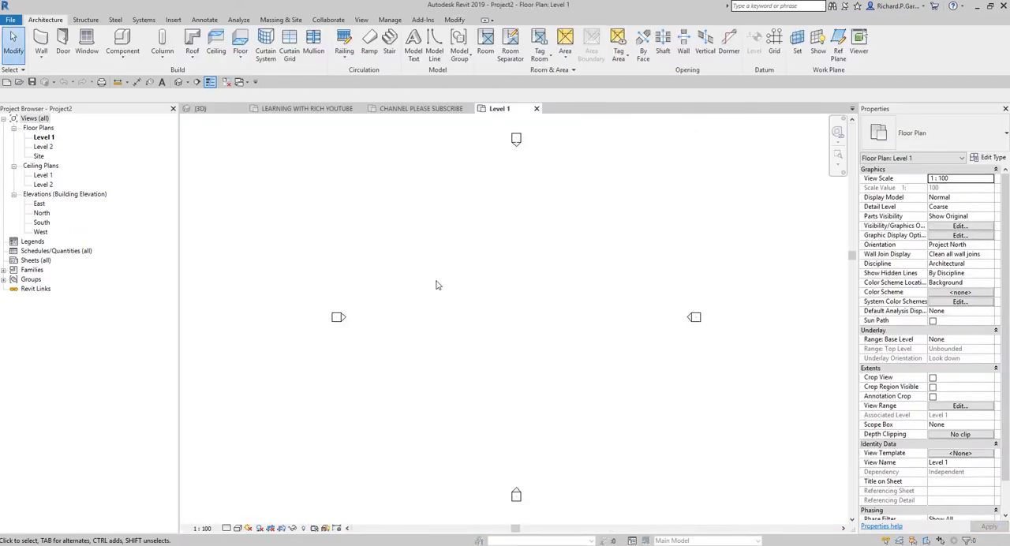
# Step: Draw a rectangle of Generic - 200mm walls about 7500 by 4400 mm on Level 1
pyautogui.click(41, 39)
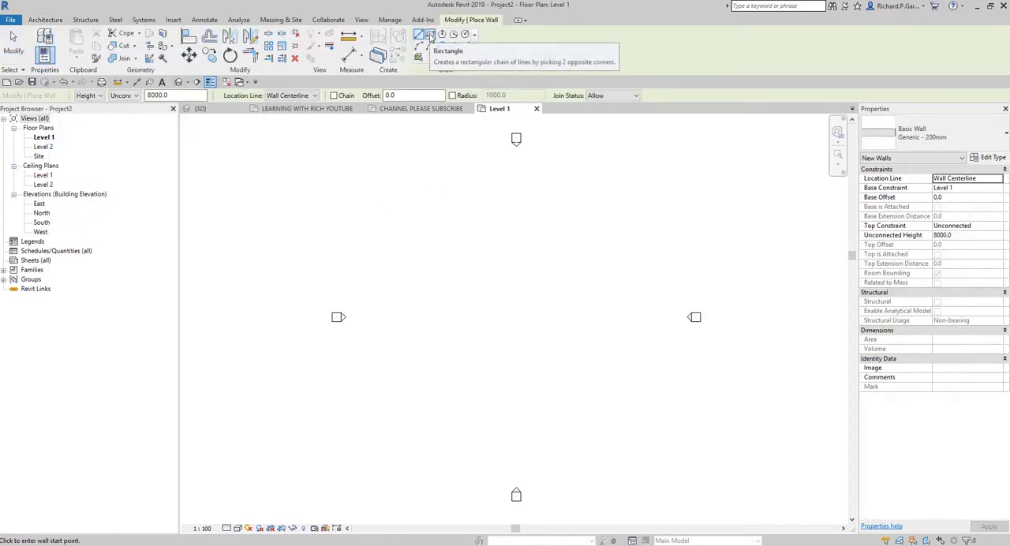
pyautogui.click(430, 36)
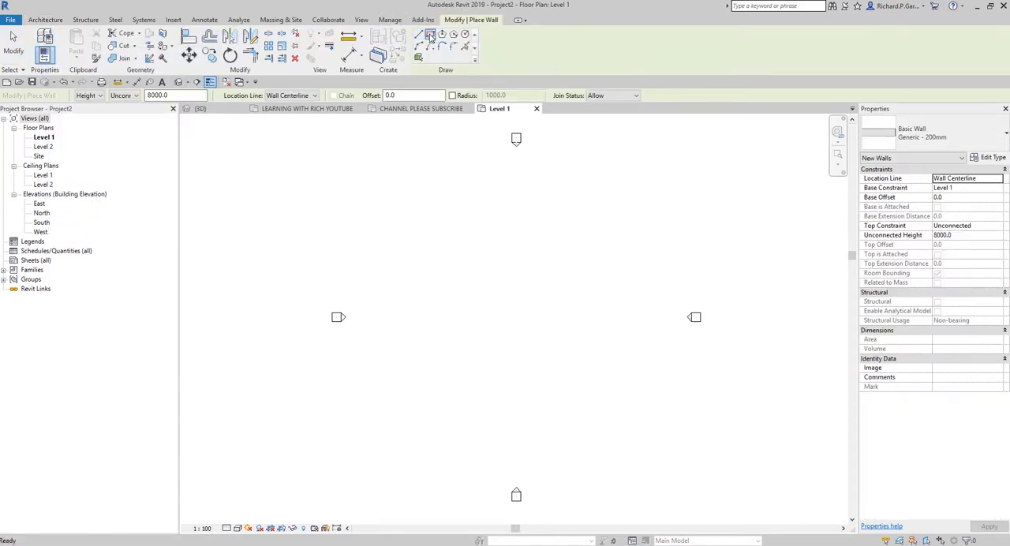
pyautogui.click(472, 283)
pyautogui.scroll(5, 529, 314)
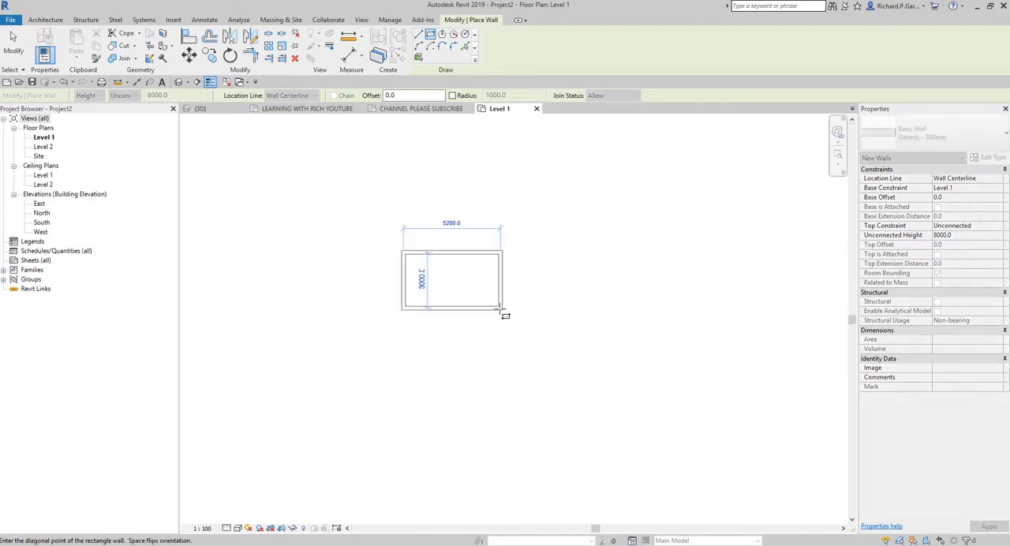
pyautogui.click(557, 341)
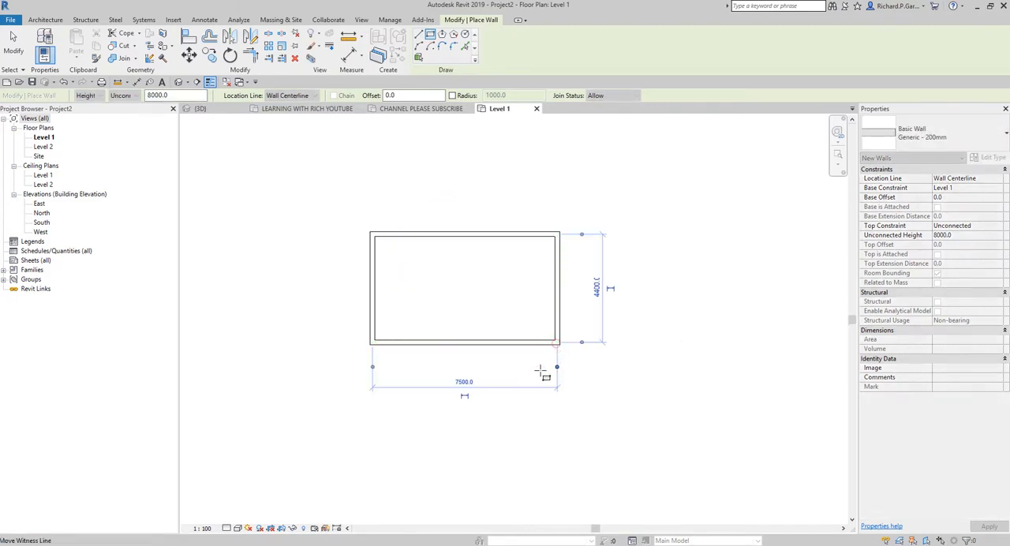
# Step: Set the wall rectangle's width to 6000 mm and its depth to 4000 mm, and finish placing walls
pyautogui.click(463, 382)
pyautogui.write('6000')
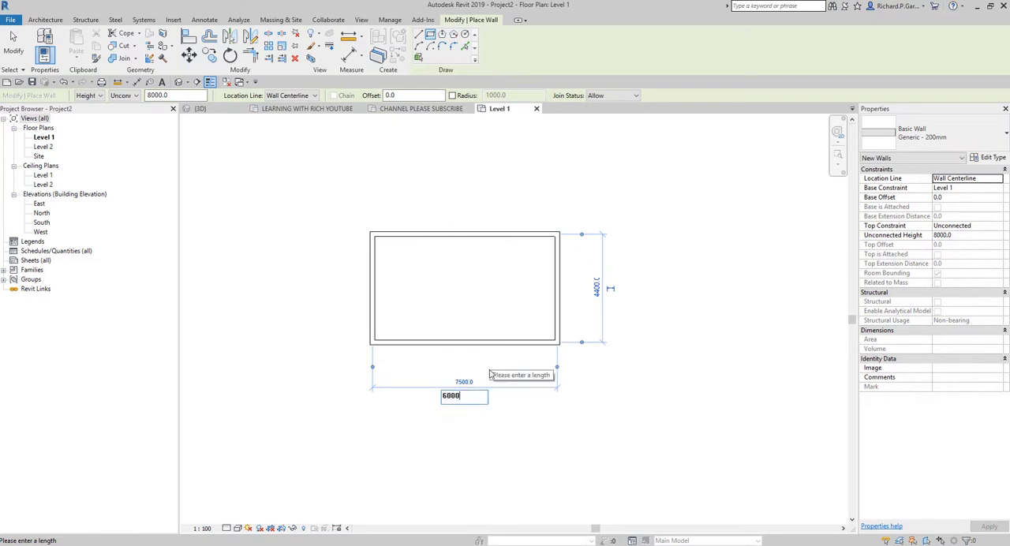
pyautogui.press('Return')
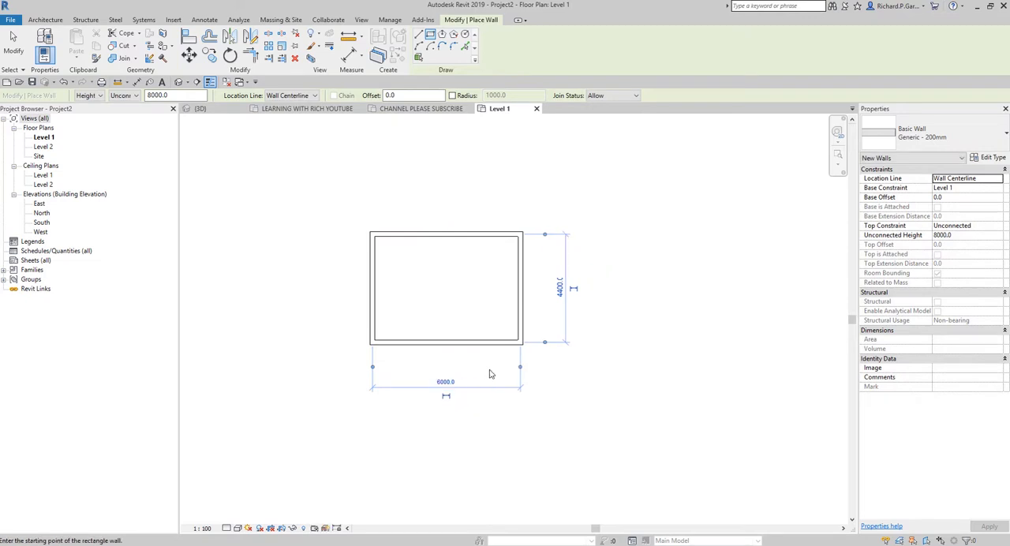
pyautogui.click(559, 288)
pyautogui.write('40')
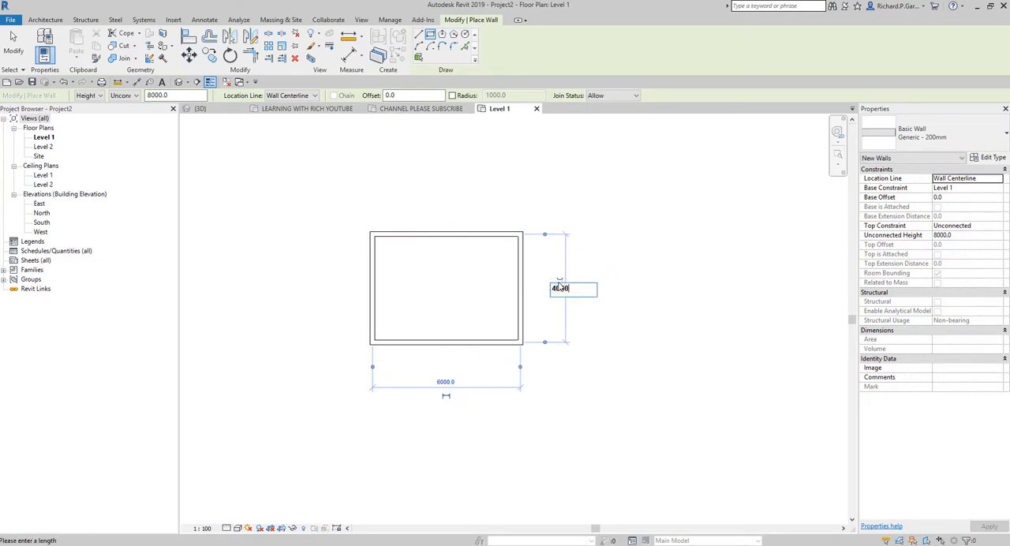
pyautogui.write('0.0')
pyautogui.press('Return')
pyautogui.click(623, 385)
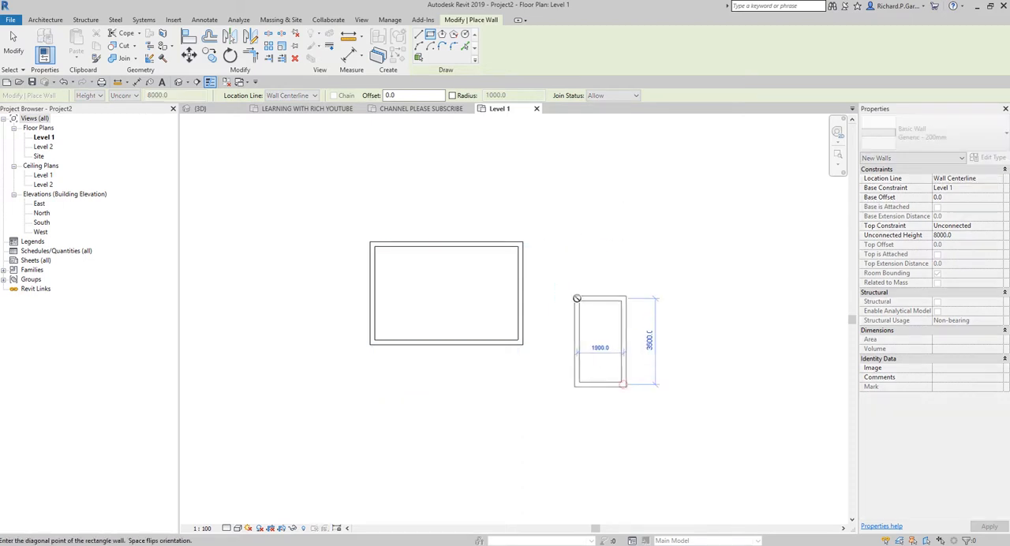
pyautogui.press('Escape')
pyautogui.press('Escape')
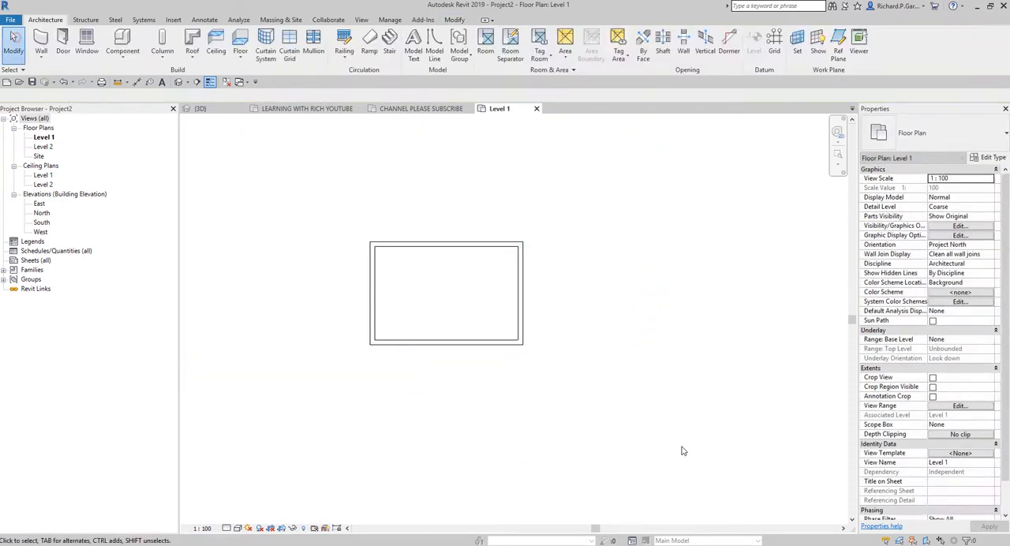
pyautogui.click(488, 345)
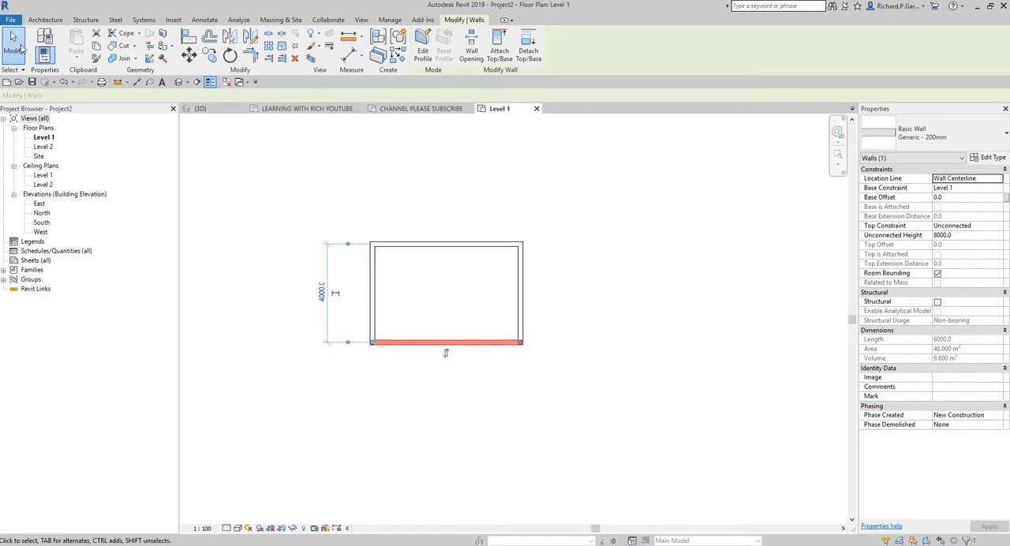
pyautogui.click(346, 271)
# Step: Open the Level 2 floor plan with the wall rectangle centred in view
pyautogui.scroll(2, 387, 334)
pyautogui.scroll(2, 450, 354)
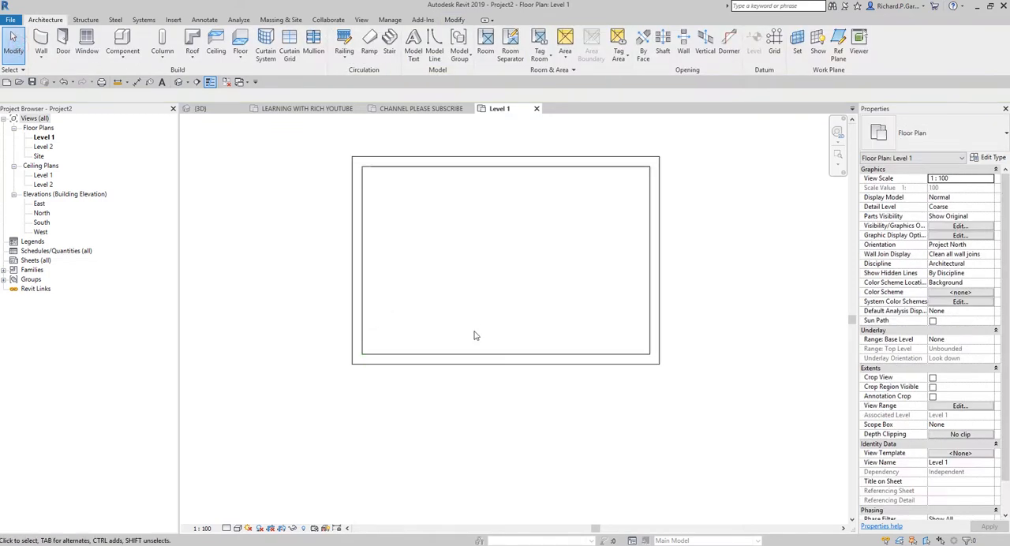
pyautogui.moveTo(473, 334); pyautogui.dragTo(470, 390, button='middle')
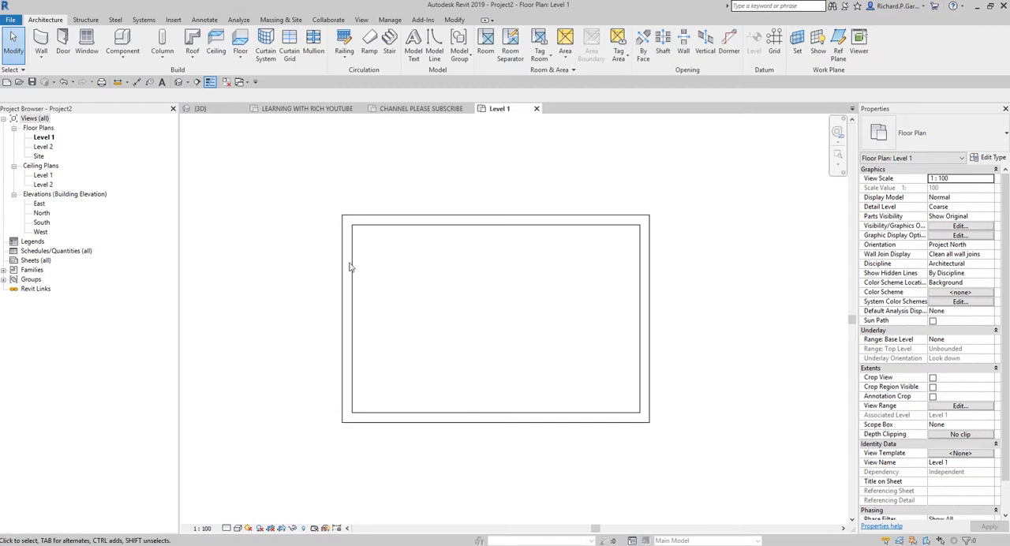
pyautogui.click(44, 147)
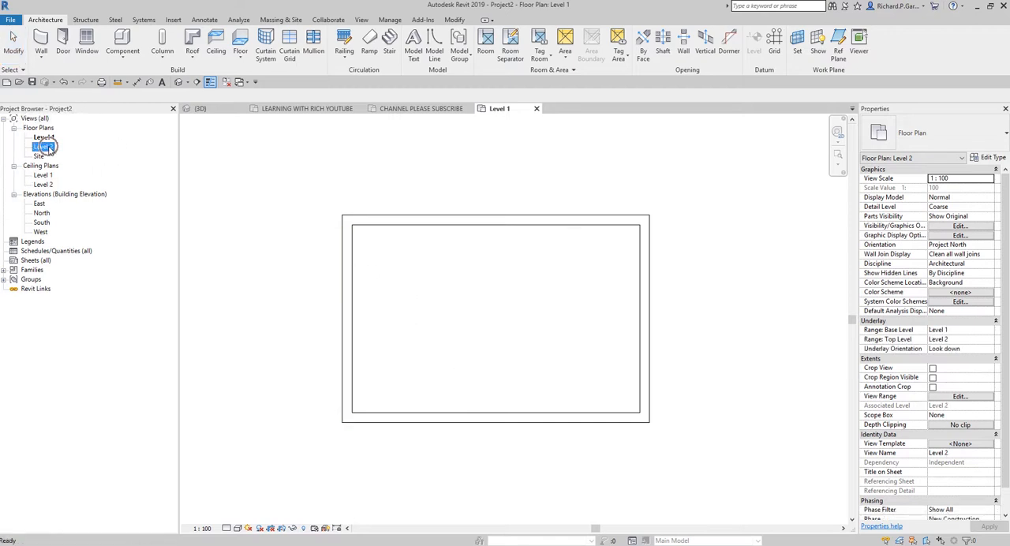
pyautogui.doubleClick(45, 147)
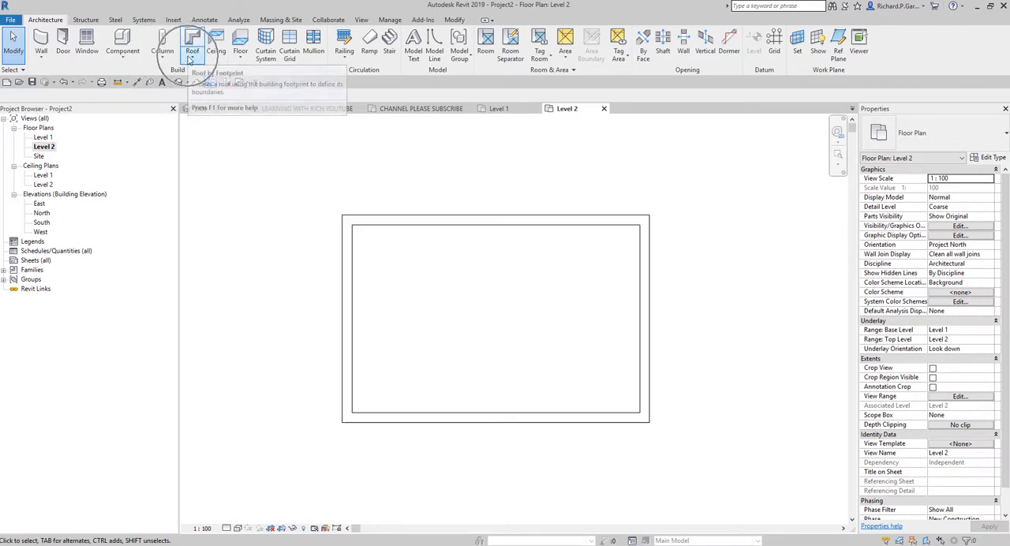
# Step: Sketch a Roof by Footprint boundary with a 500 mm overhang by picking all four walls as slope-defining edges
pyautogui.click(191, 61)
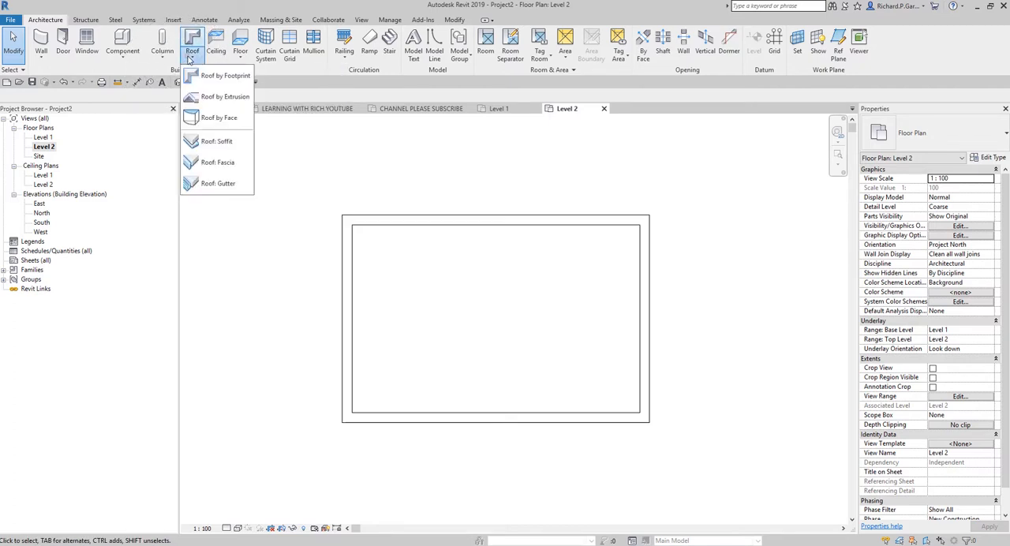
pyautogui.click(224, 76)
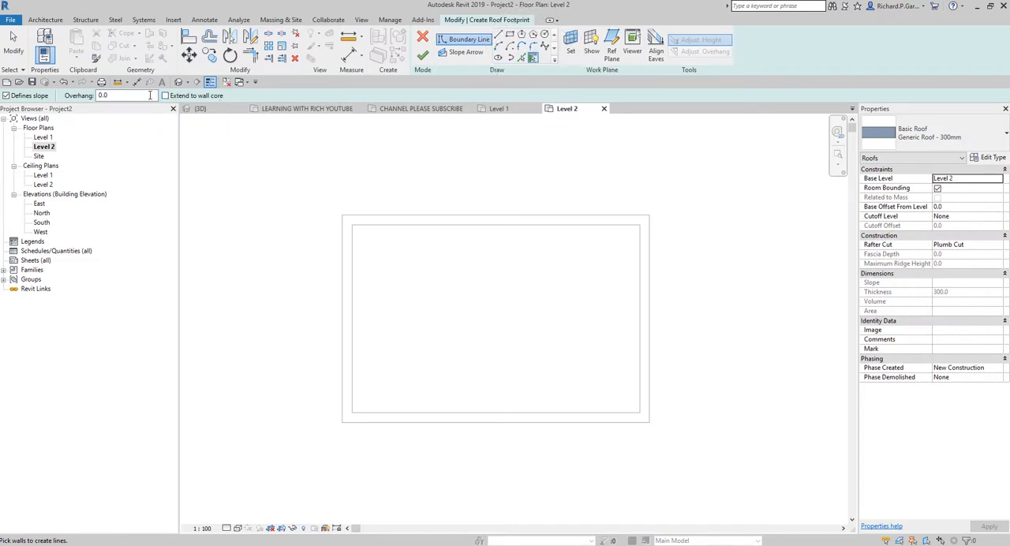
pyautogui.moveTo(117, 95); pyautogui.dragTo(57, 98)
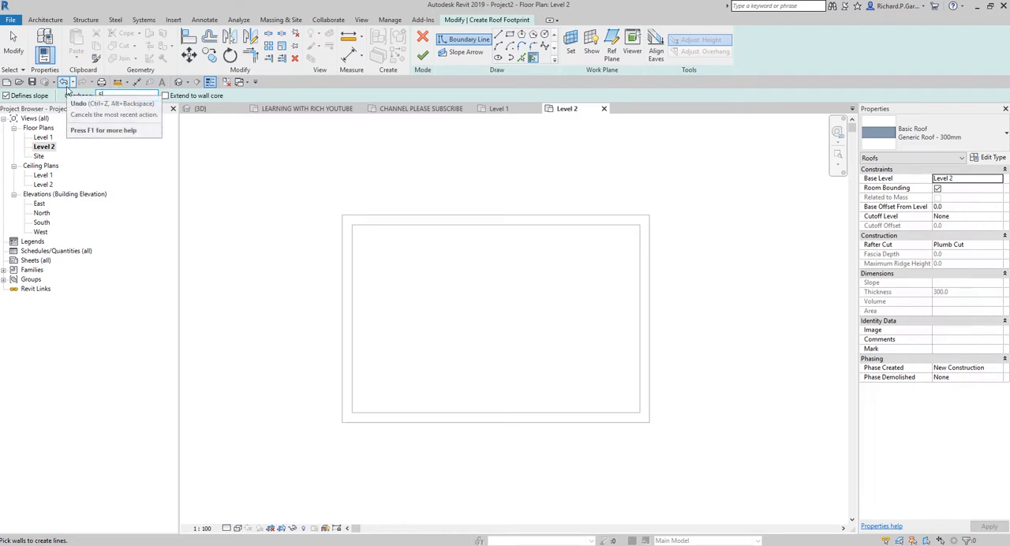
pyautogui.write('500')
pyautogui.press('Return')
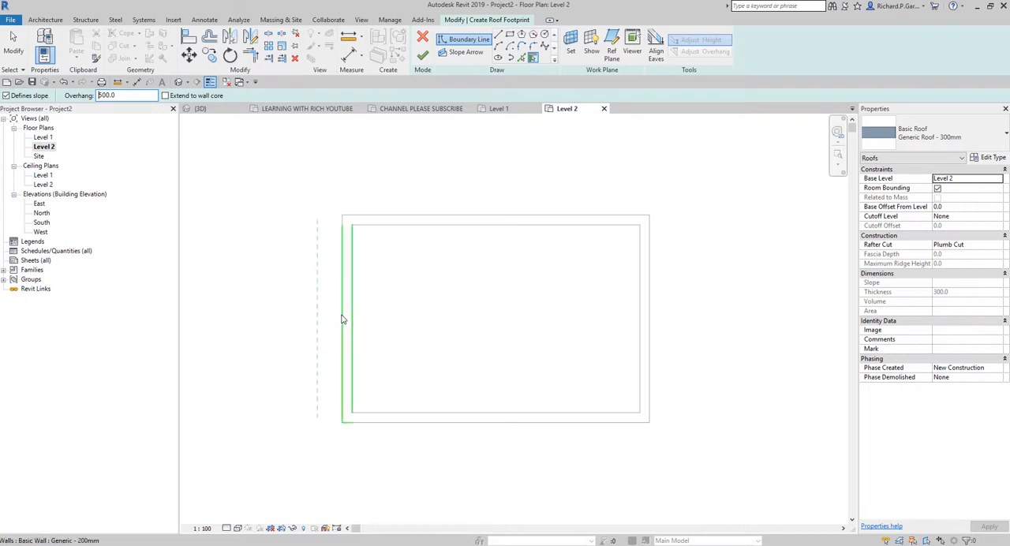
pyautogui.press('ctrl')
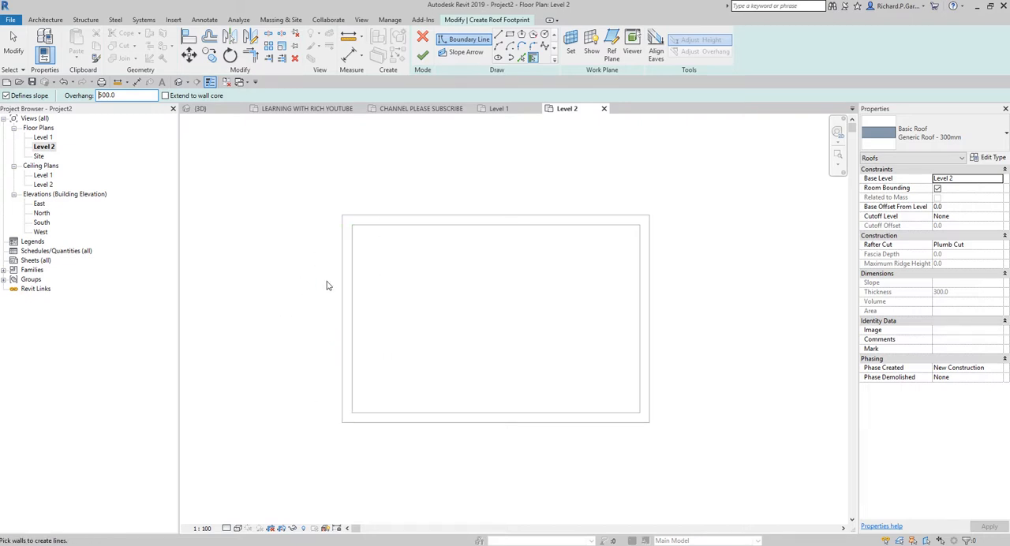
pyautogui.click(339, 314)
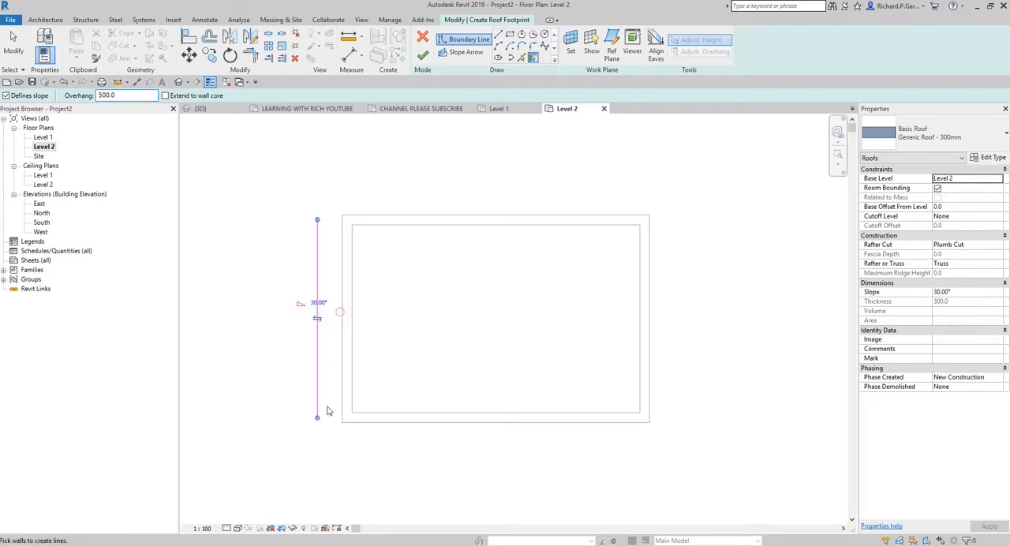
pyautogui.click(479, 432)
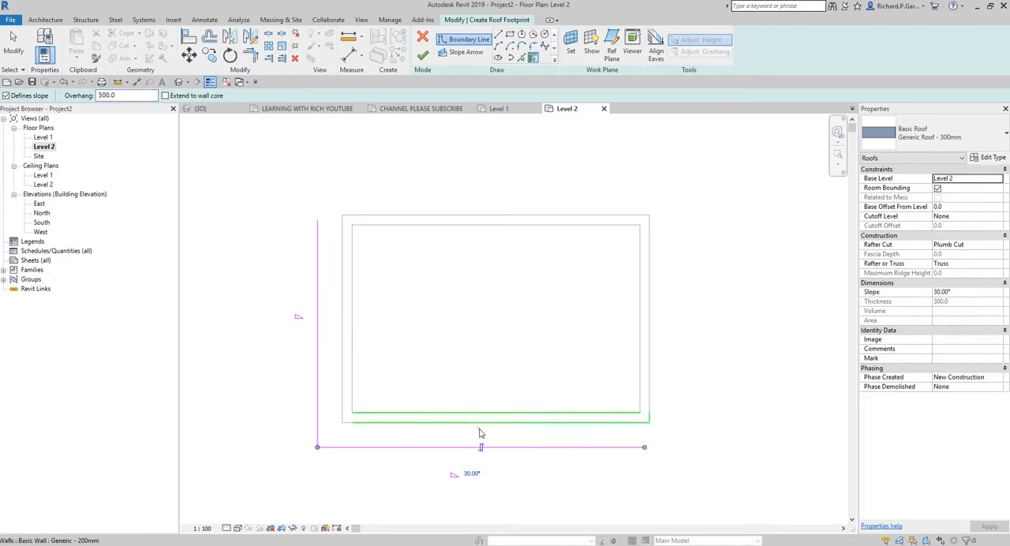
pyautogui.click(652, 341)
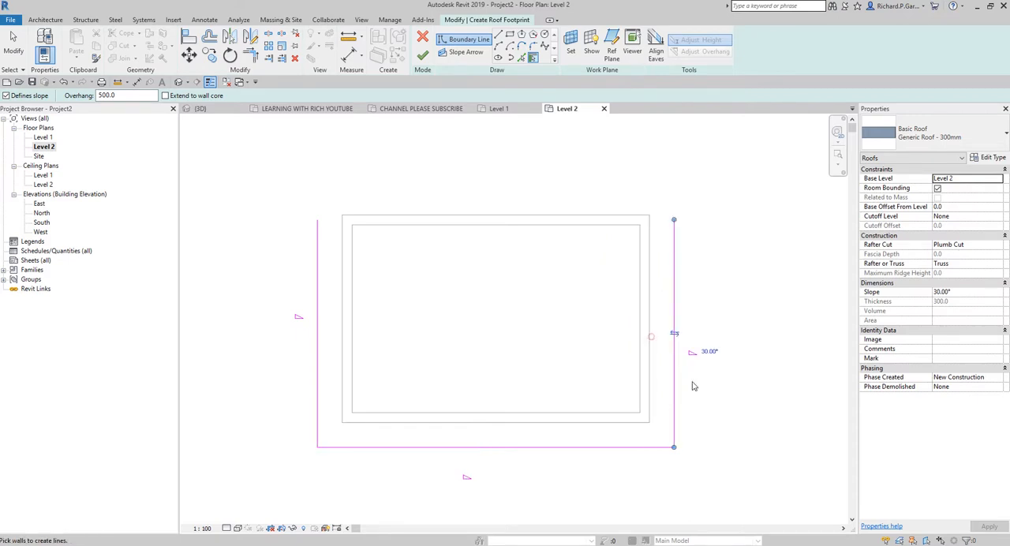
pyautogui.click(575, 216)
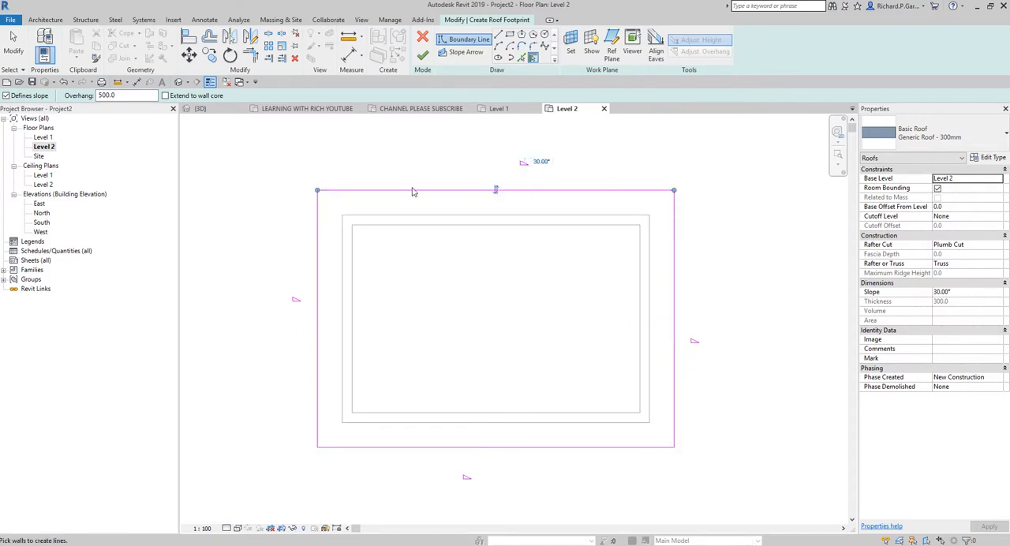
# Step: Finish the roof footprint and attach the highlighted walls to the roof
pyautogui.click(424, 56)
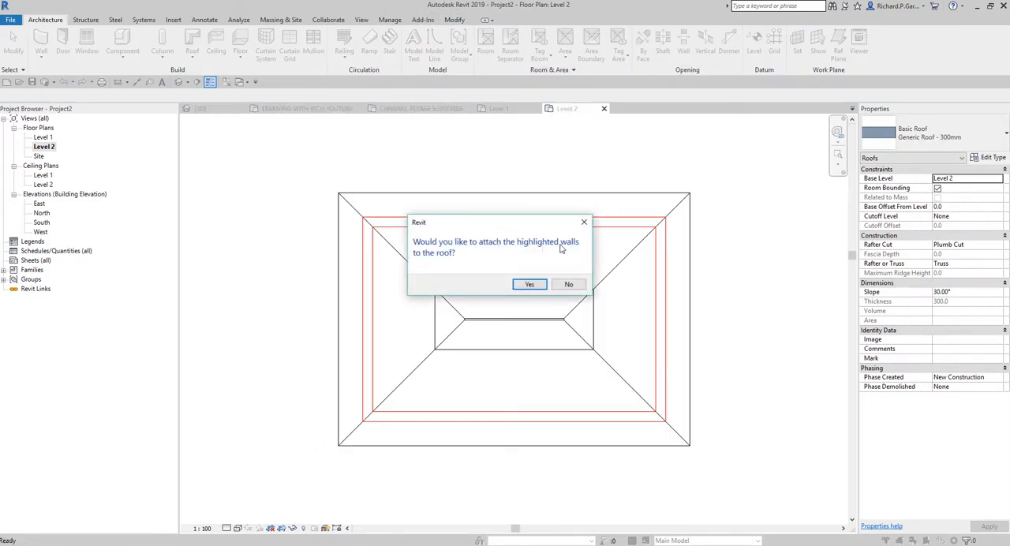
pyautogui.click(523, 286)
pyautogui.click(525, 286)
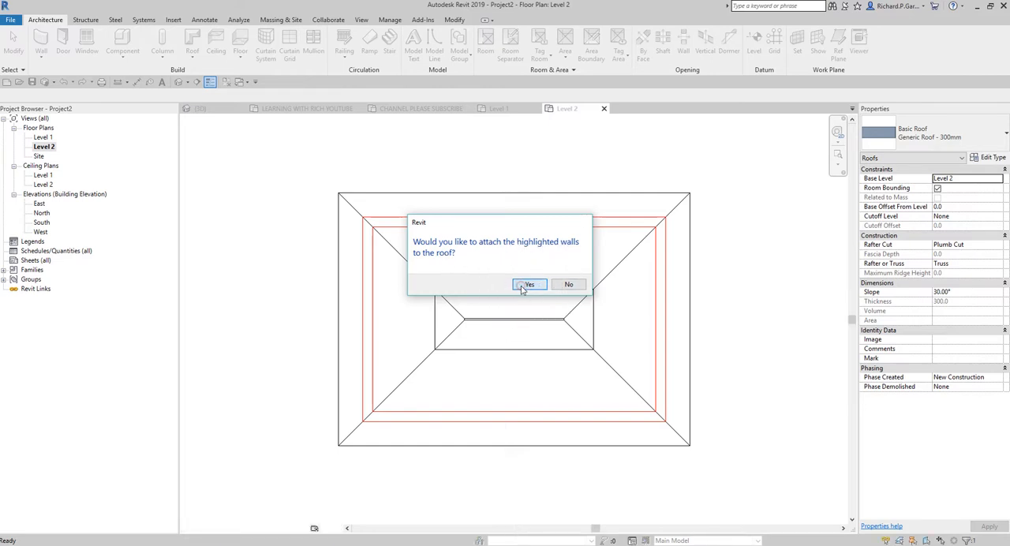
pyautogui.click(262, 312)
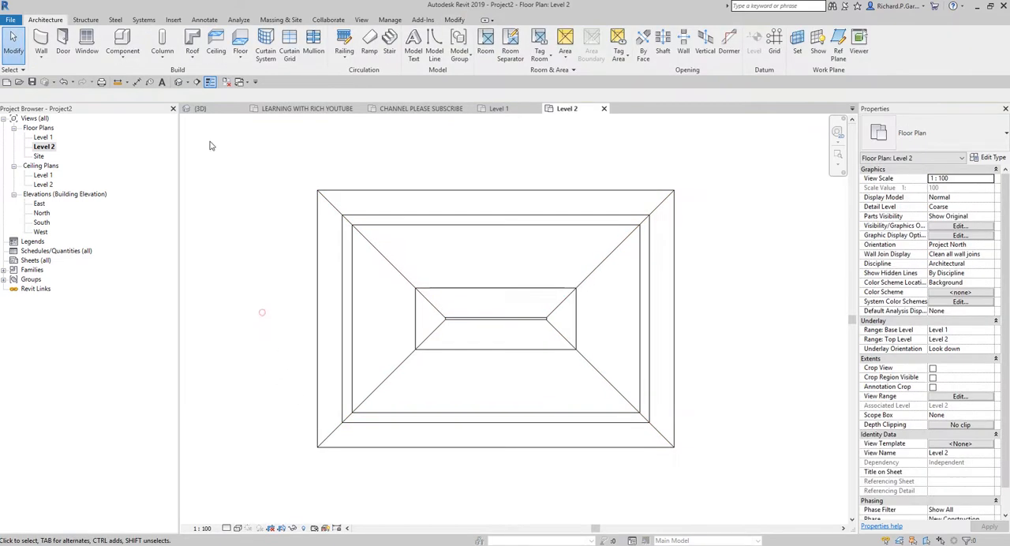
# Step: Open the default 3D view with the whole building and its roof in view
pyautogui.click(180, 83)
pyautogui.keyDown('shift'); pyautogui.moveTo(570, 317); pyautogui.dragTo(552, 229, button='middle'); pyautogui.keyUp('shift')
pyautogui.scroll(5, 495, 327)
pyautogui.keyDown('shift'); pyautogui.moveTo(694, 318); pyautogui.dragTo(705, 421, button='middle'); pyautogui.keyUp('shift')
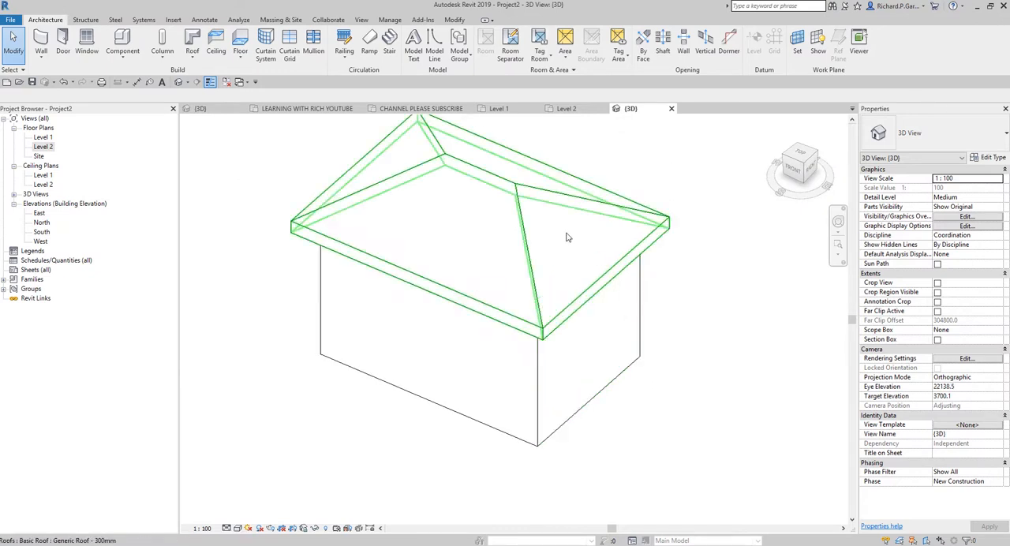
pyautogui.press('ctrl')
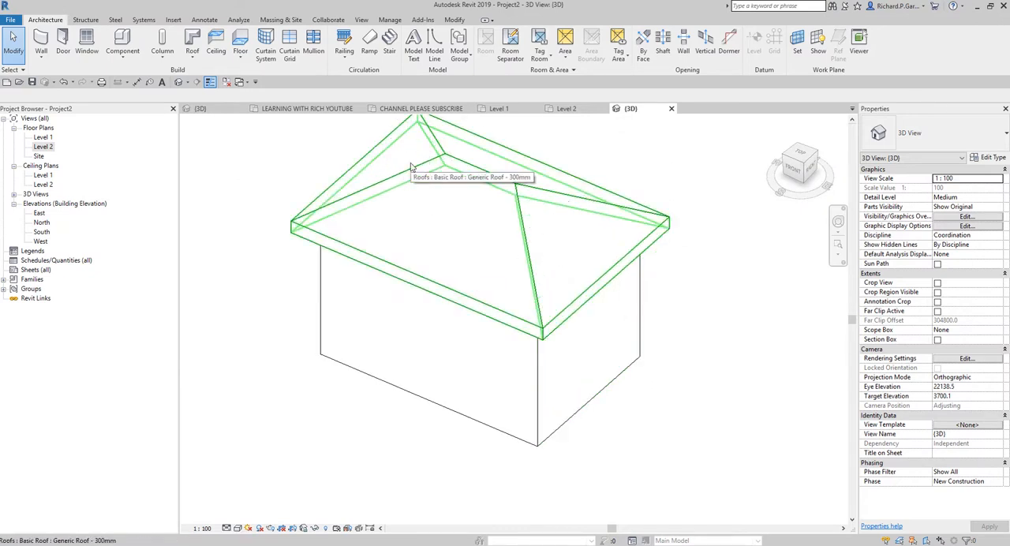
pyautogui.moveTo(512, 272); pyautogui.dragTo(499, 318, button='middle')
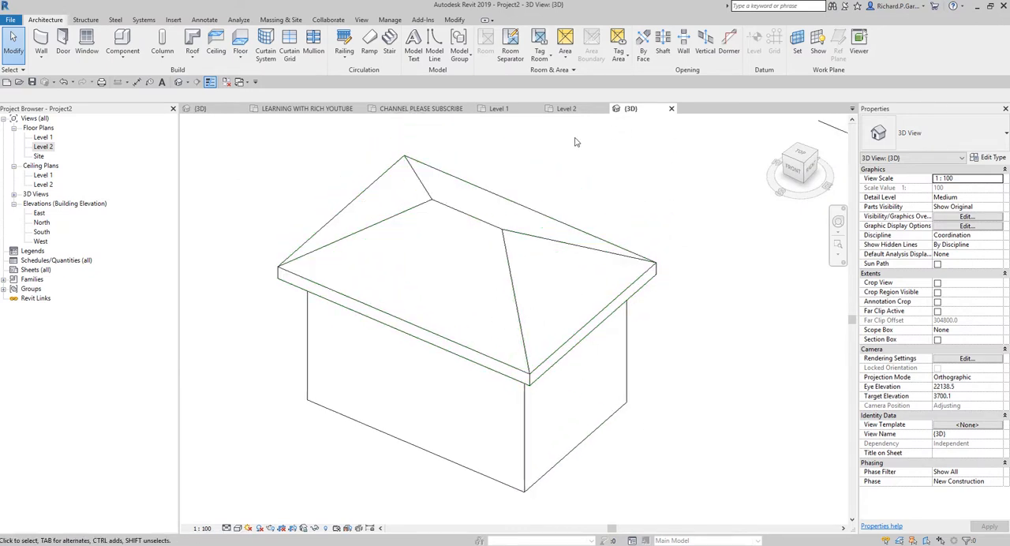
# Step: Edit the roof footprint to remove the slope definition from the two short end edges, making a gable roof
pyautogui.click(514, 237)
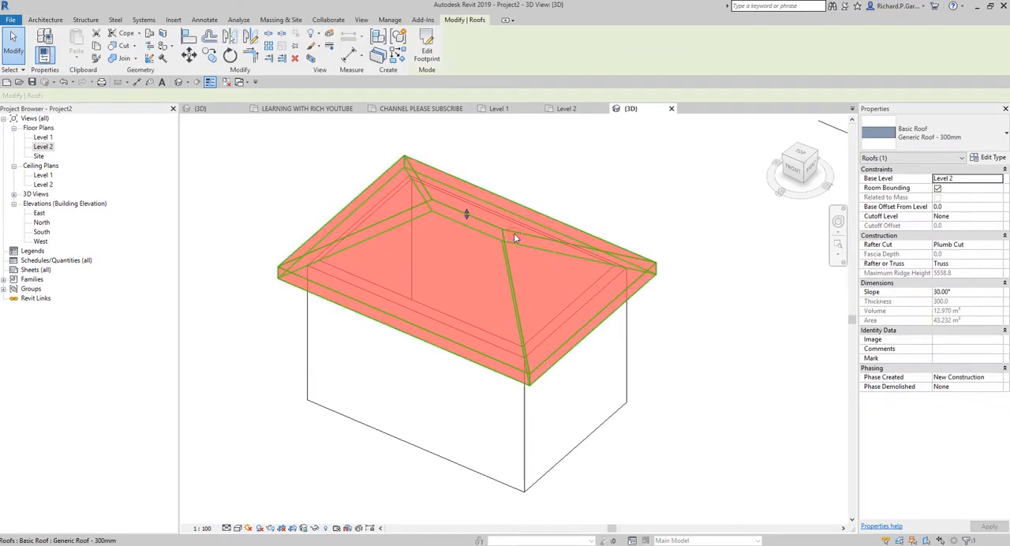
pyautogui.click(427, 43)
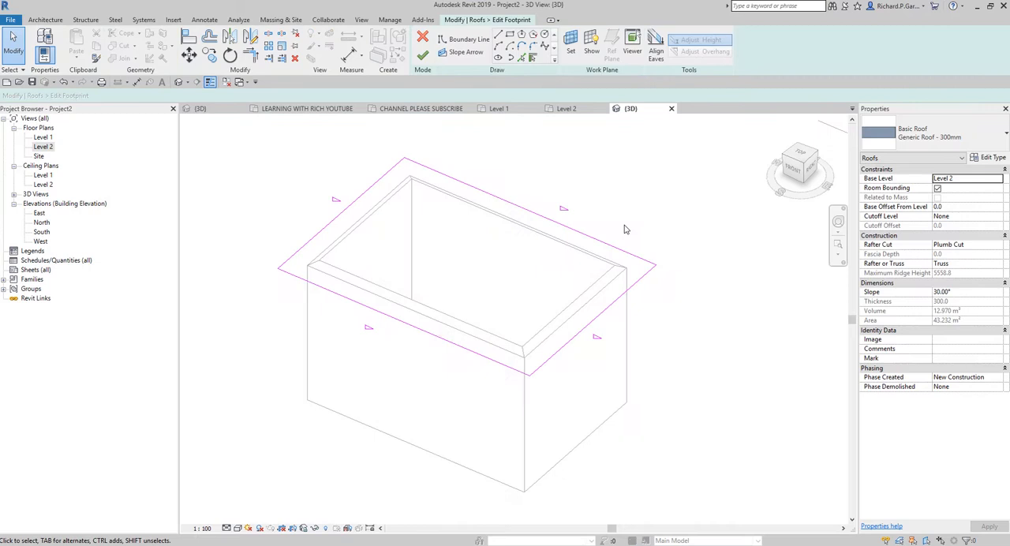
pyautogui.click(635, 284)
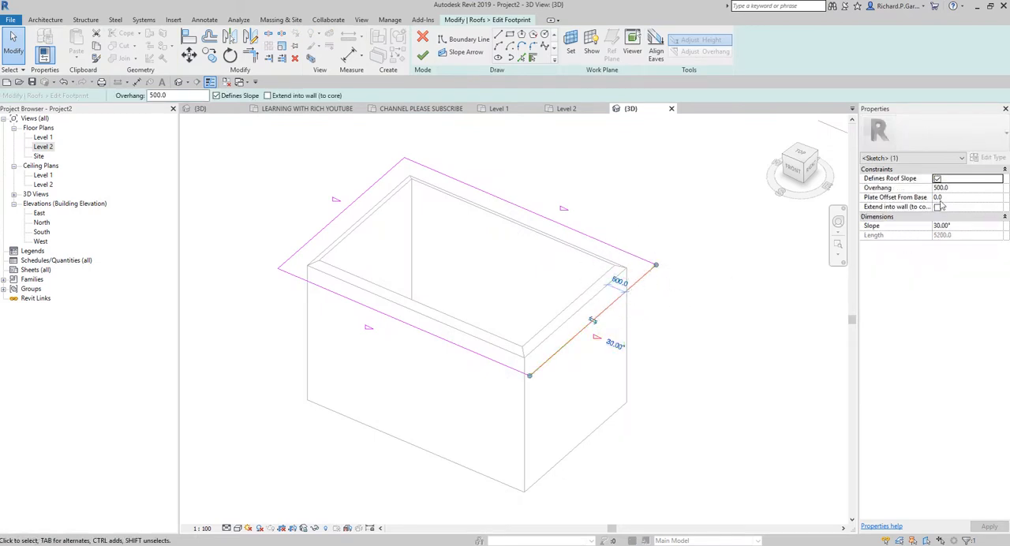
pyautogui.click(216, 95)
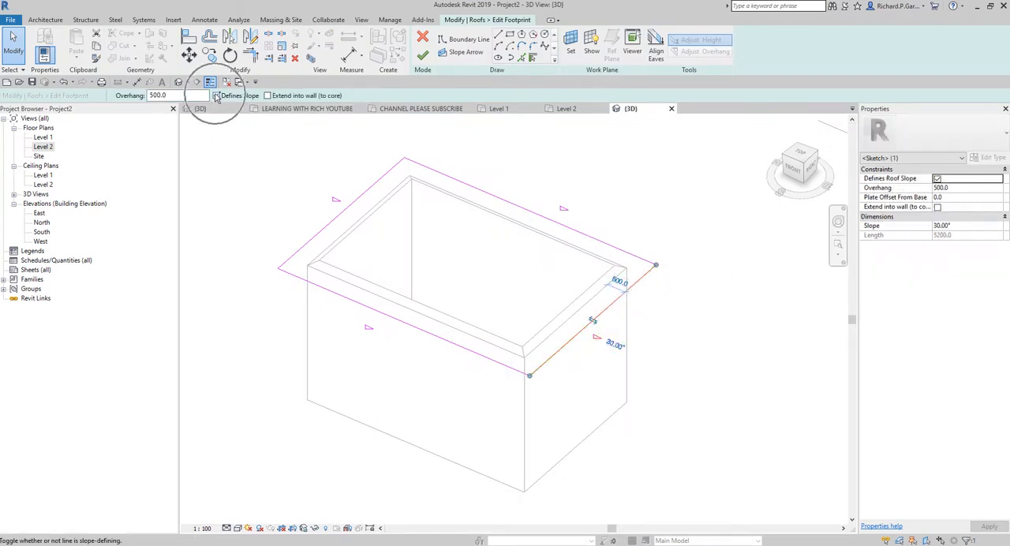
pyautogui.click(222, 193)
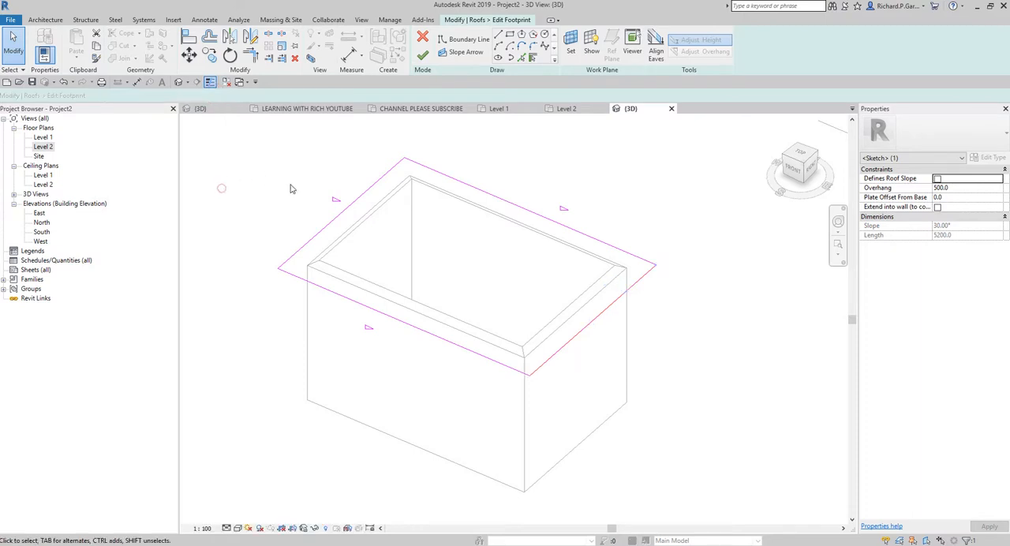
pyautogui.click(328, 227)
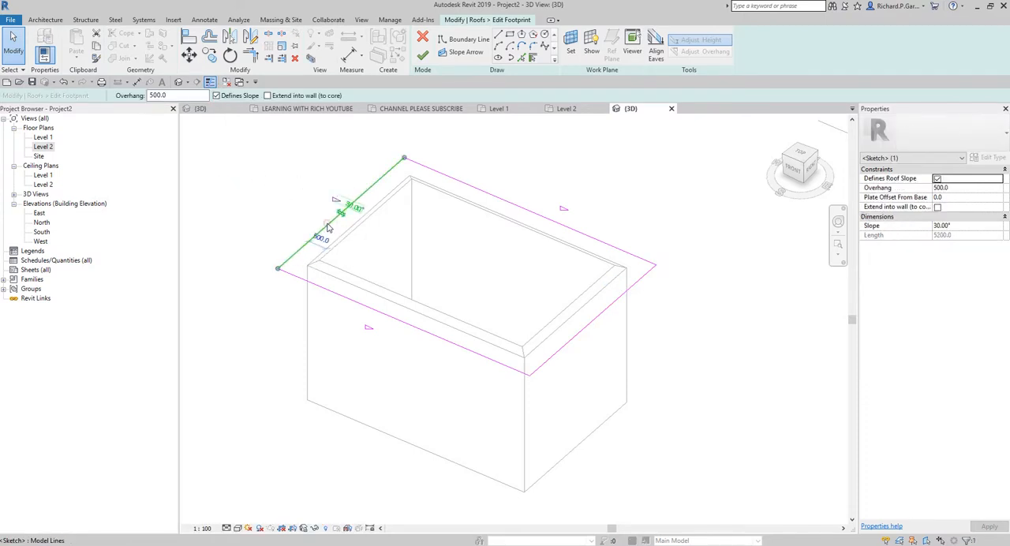
pyautogui.click(217, 95)
pyautogui.click(240, 218)
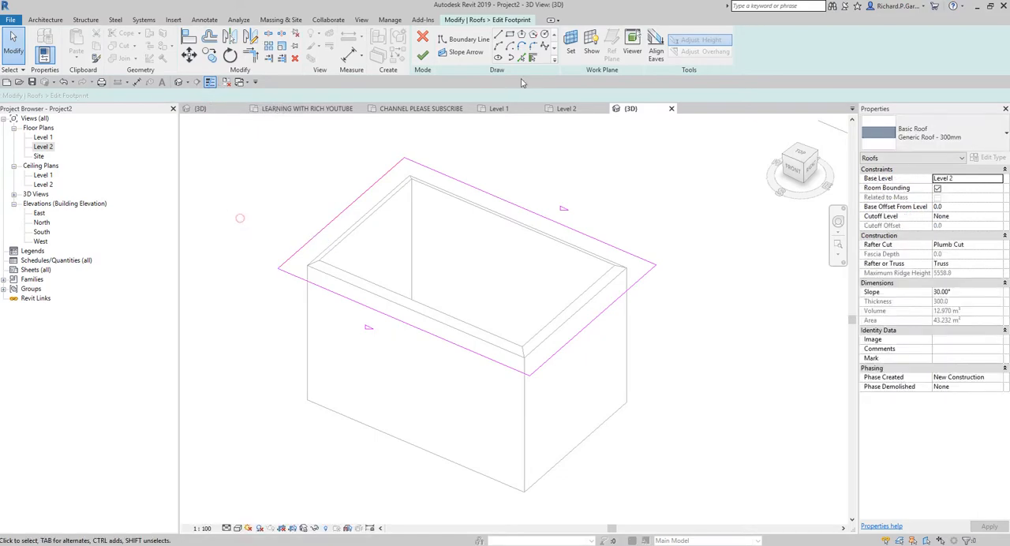
pyautogui.click(423, 55)
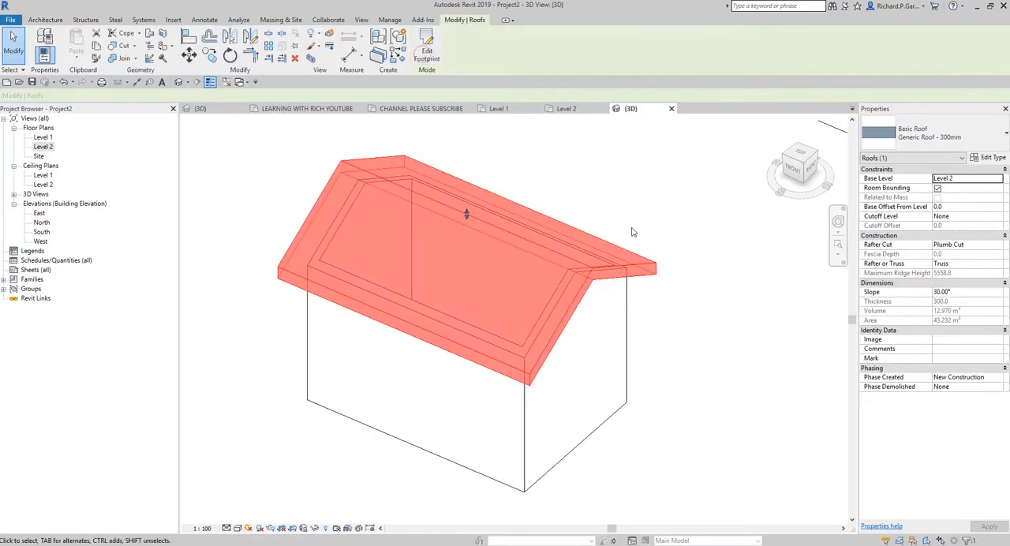
pyautogui.click(756, 332)
# Step: Set the 3D view's visual style to Consistent Colors and show the front wall and one gable end
pyautogui.keyDown('shift'); pyautogui.moveTo(757, 330); pyautogui.dragTo(441, 197, button='middle'); pyautogui.keyUp('shift')
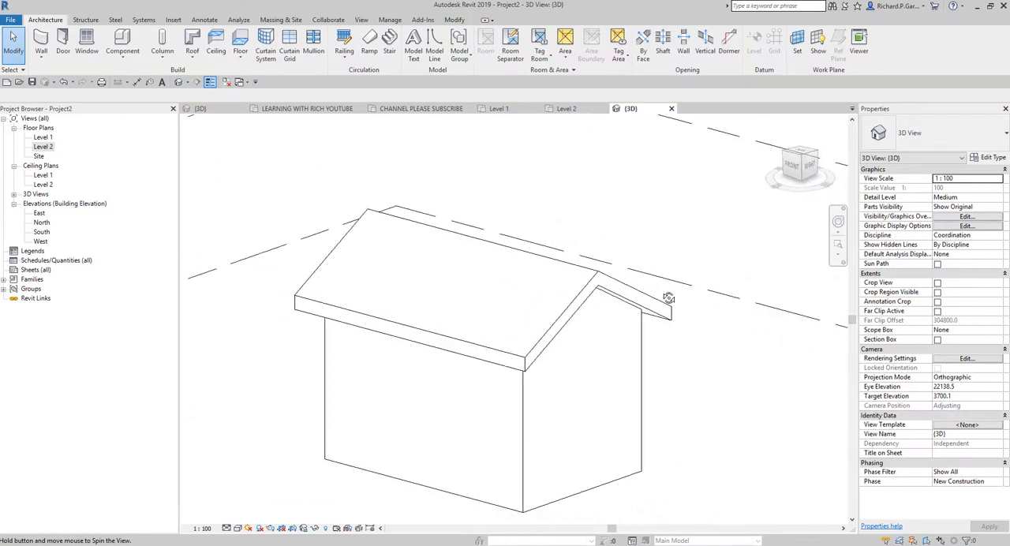
pyautogui.click(237, 528)
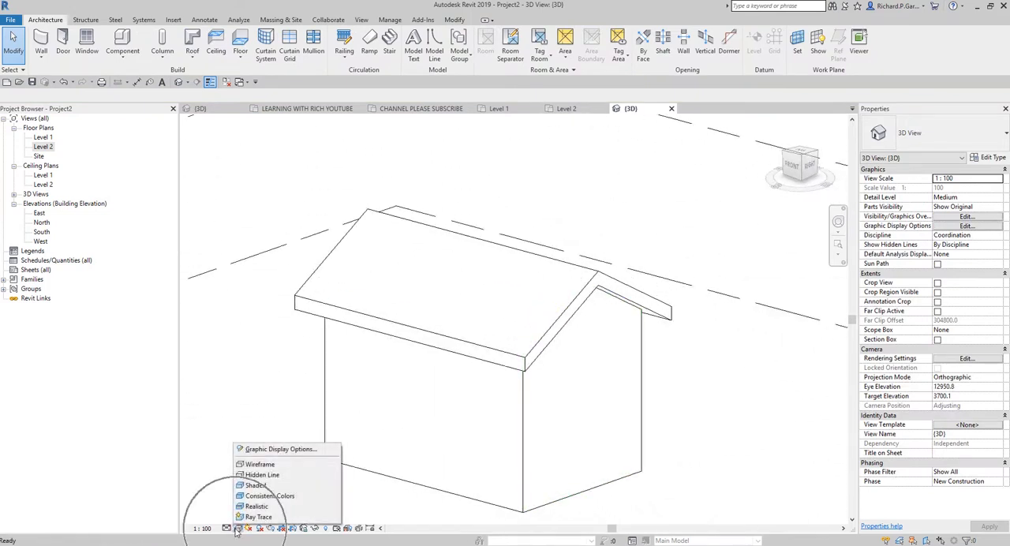
pyautogui.click(263, 497)
pyautogui.moveTo(645, 406)
pyautogui.keyDown('shift'); pyautogui.mouseDown(button='middle')
pyautogui.moveTo(645, 427)
pyautogui.moveTo(728, 390)
pyautogui.moveTo(706, 413)
pyautogui.moveTo(723, 396)
pyautogui.mouseUp(button='middle'); pyautogui.keyUp('shift')
pyautogui.moveTo(655, 342); pyautogui.dragTo(595, 275, button='middle')
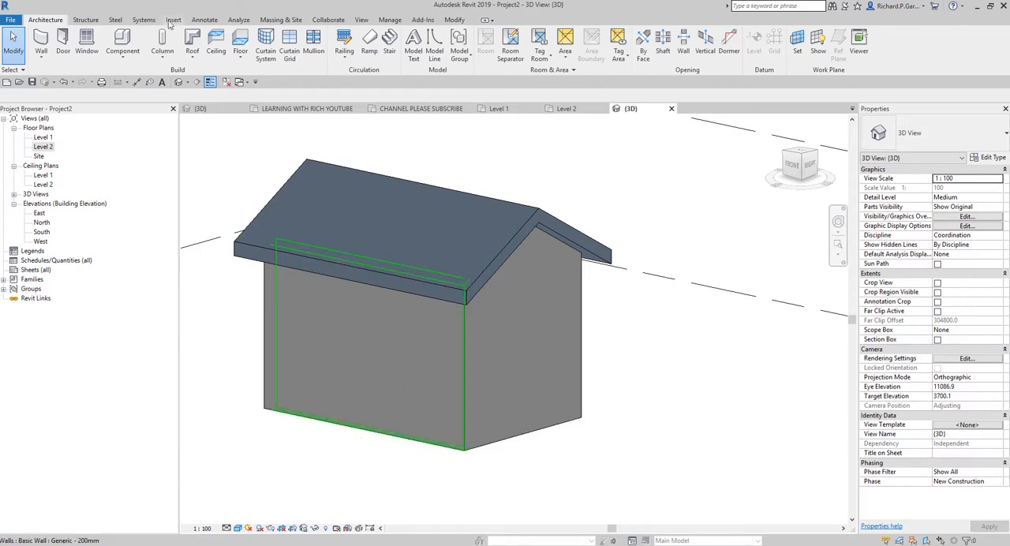
# Step: Place an M_Single-Flush 0915 x 2134mm door in the long front wall, about 2600 mm from its left end
pyautogui.click(56, 47)
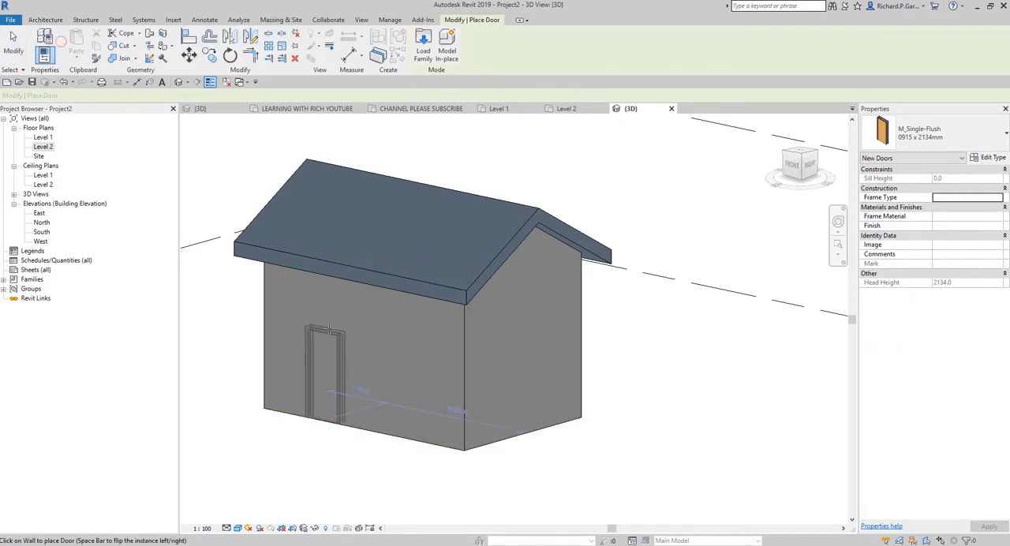
pyautogui.click(353, 363)
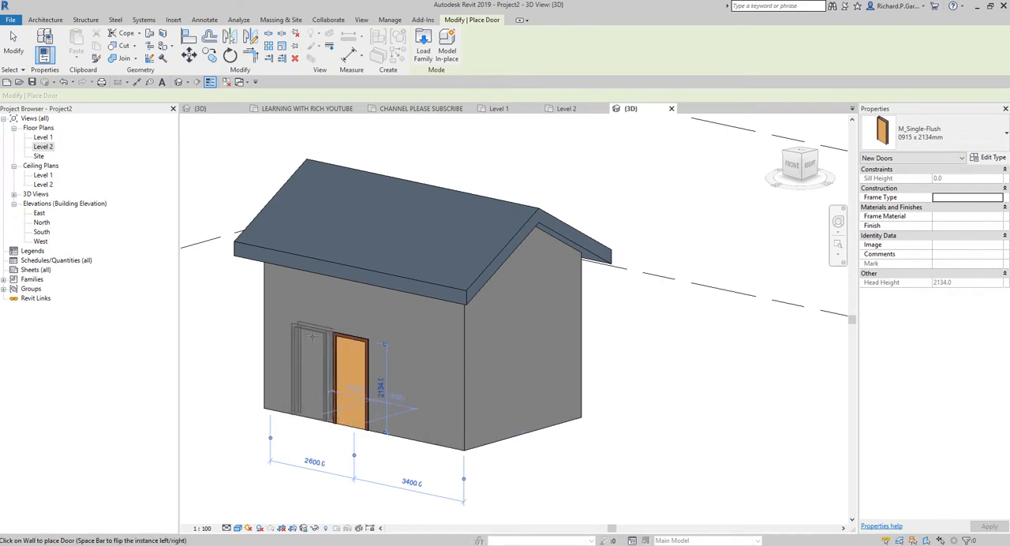
pyautogui.keyDown('shift'); pyautogui.moveTo(754, 234); pyautogui.dragTo(744, 331, button='middle'); pyautogui.keyUp('shift')
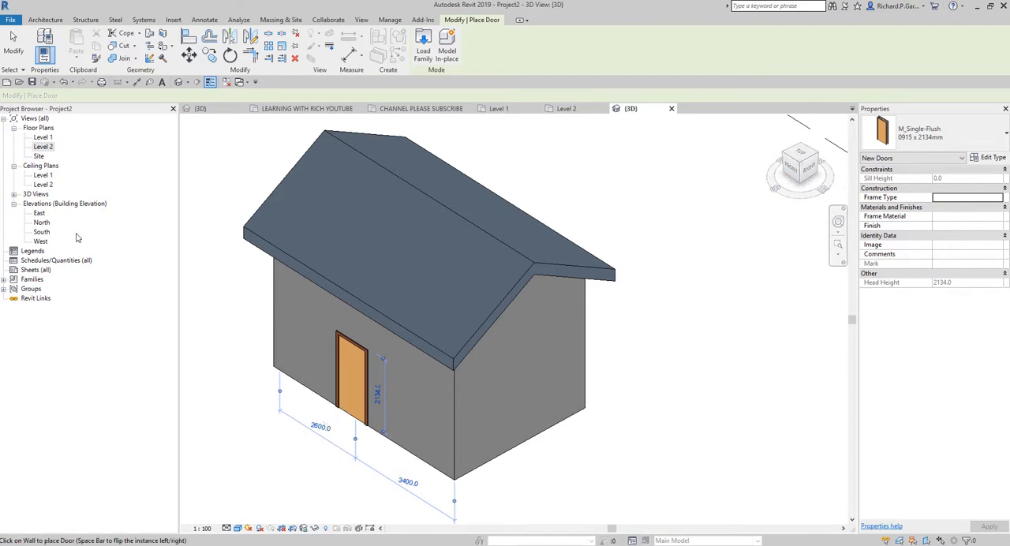
# Step: In the South elevation, place M_Fixed 0406 x 0610mm windows about 1600 mm left and 1900 mm right of the door
pyautogui.doubleClick(42, 232)
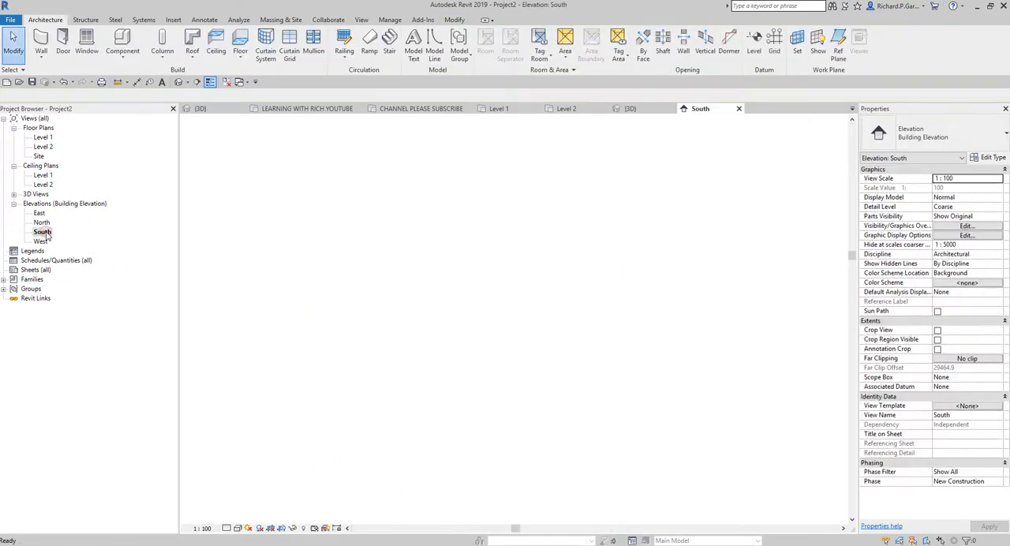
pyautogui.scroll(5, 426, 355)
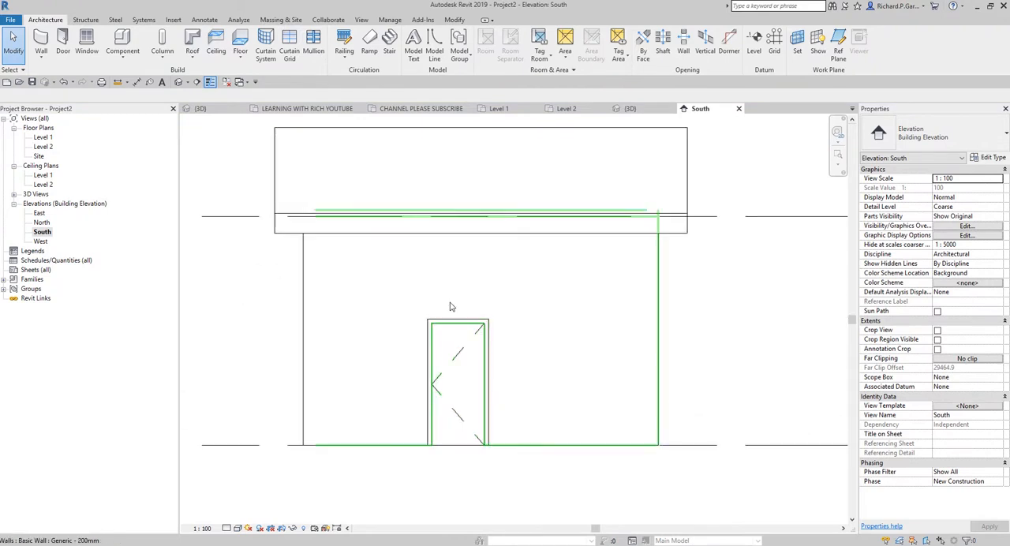
pyautogui.click(87, 43)
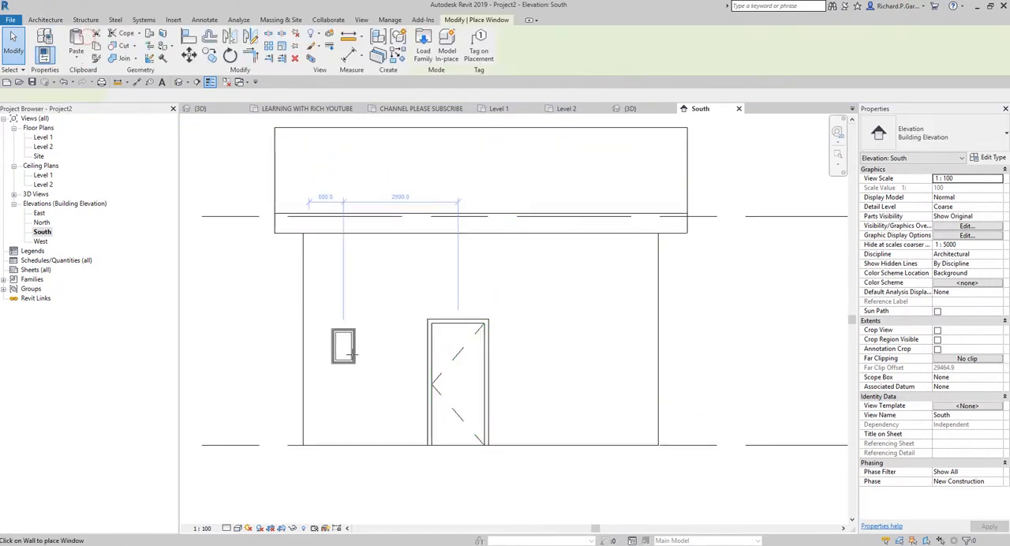
pyautogui.click(365, 333)
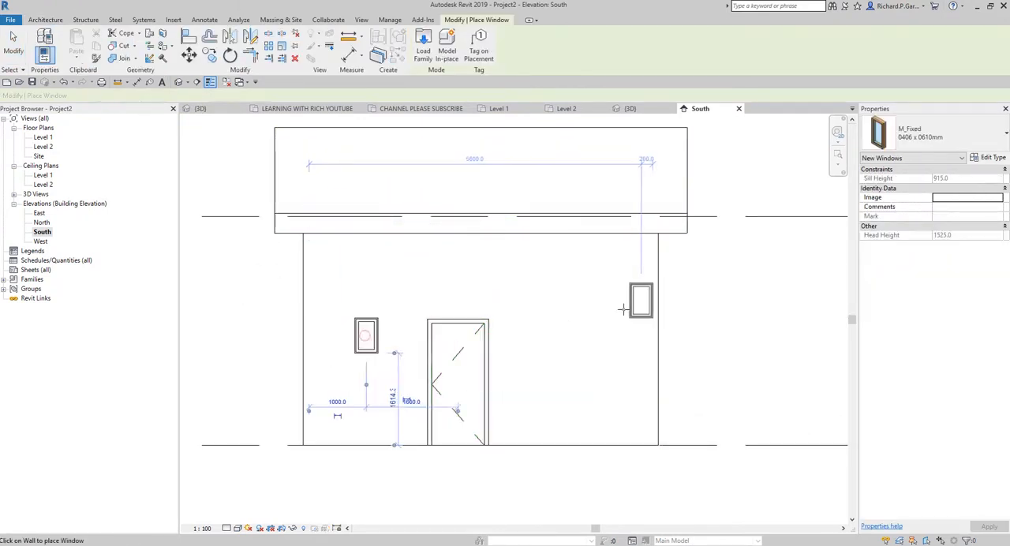
pyautogui.click(567, 332)
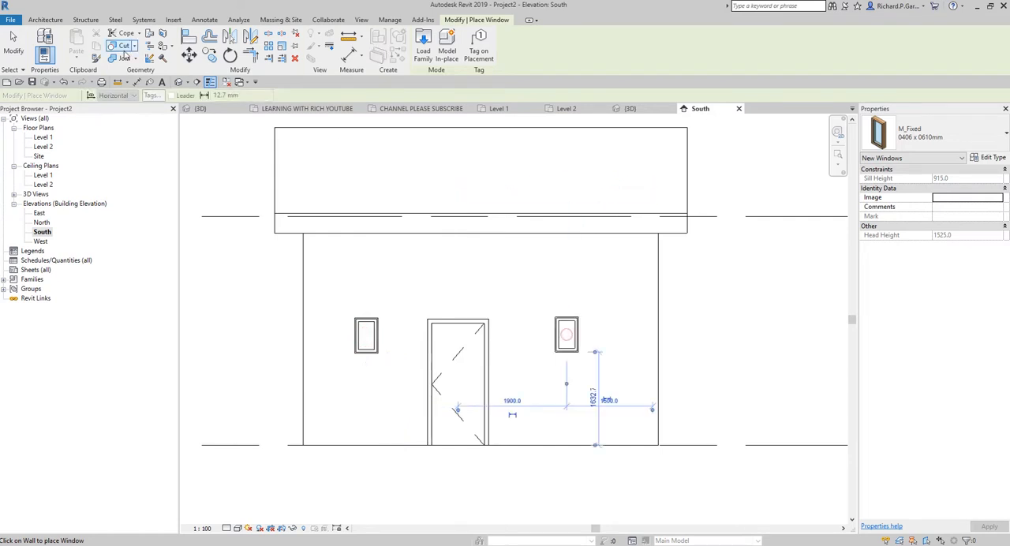
pyautogui.click(13, 41)
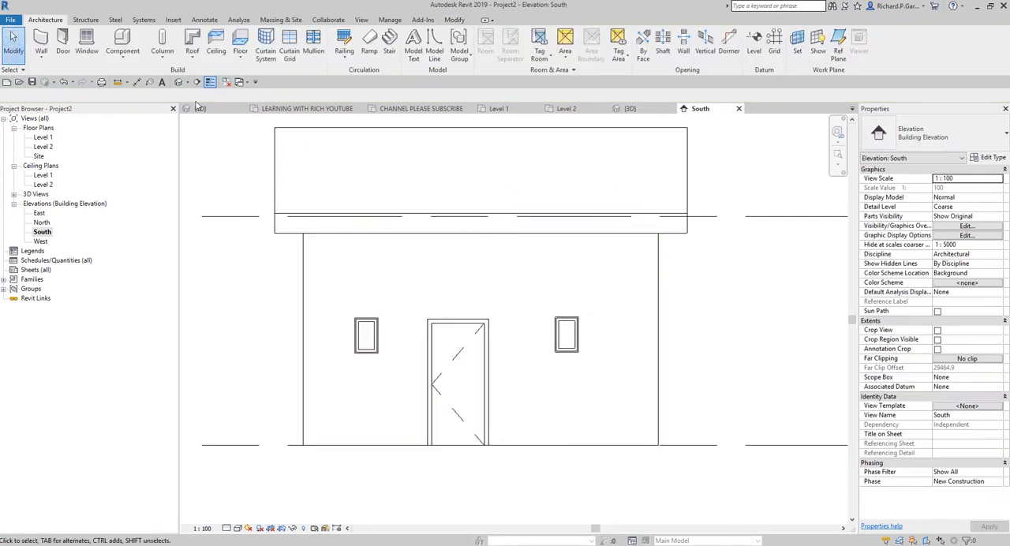
# Step: Examine the front wall, door, windows and adjoining gable-end corner of the building in the 3D view
pyautogui.click(179, 82)
pyautogui.moveTo(575, 467)
pyautogui.keyDown('shift'); pyautogui.mouseDown(button='middle')
pyautogui.moveTo(543, 460)
pyautogui.moveTo(555, 390)
pyautogui.moveTo(586, 420)
pyautogui.mouseUp(button='middle'); pyautogui.keyUp('shift')
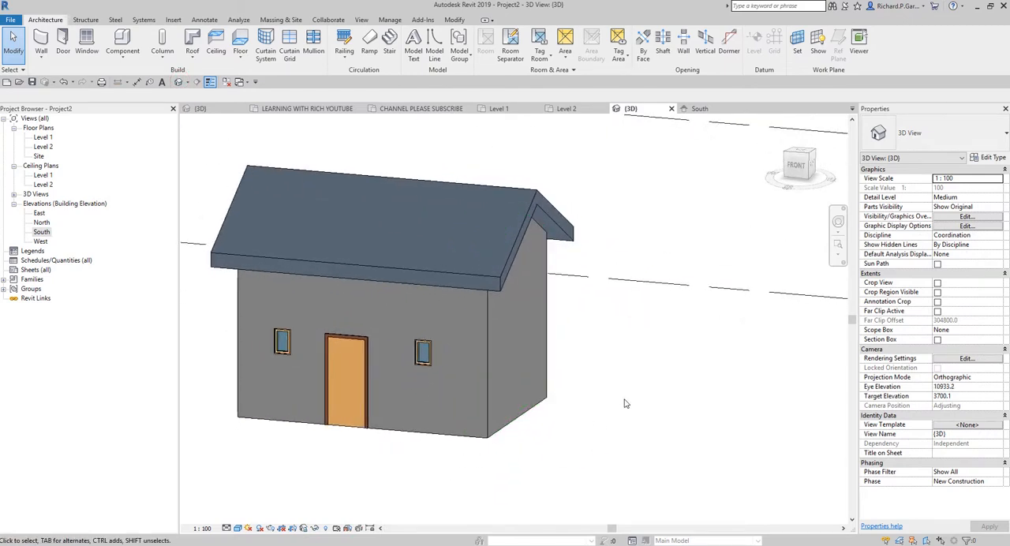
pyautogui.keyDown('shift'); pyautogui.moveTo(616, 426); pyautogui.dragTo(505, 388, button='middle'); pyautogui.keyUp('shift')
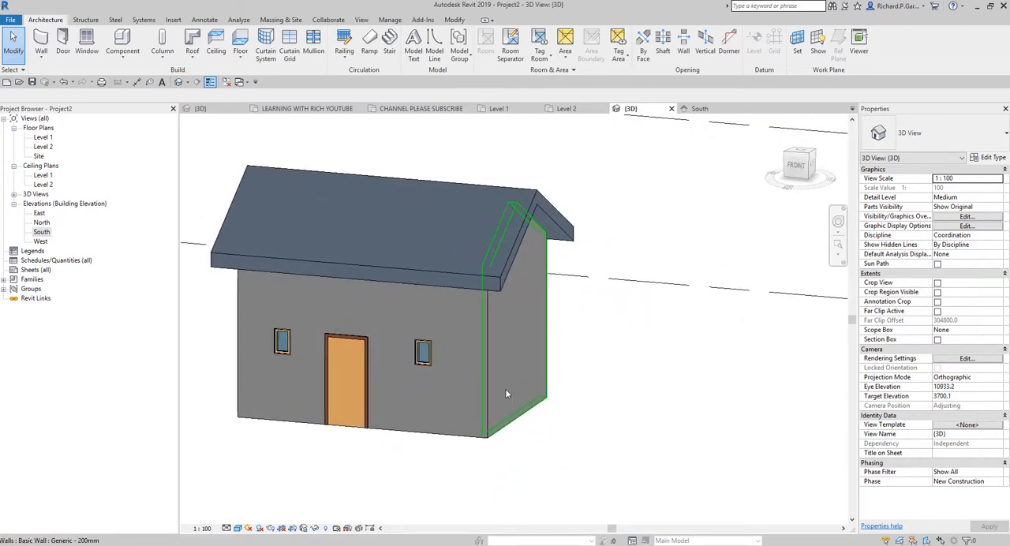
pyautogui.scroll(3, 499, 381)
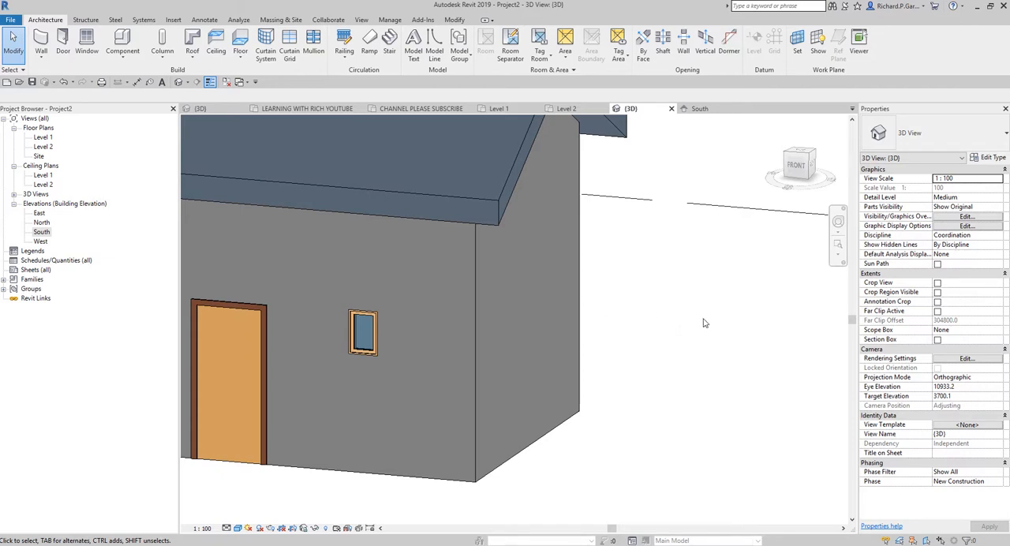
pyautogui.scroll(-3, 705, 322)
pyautogui.keyDown('shift'); pyautogui.moveTo(705, 322); pyautogui.dragTo(695, 383, button='middle'); pyautogui.keyUp('shift')
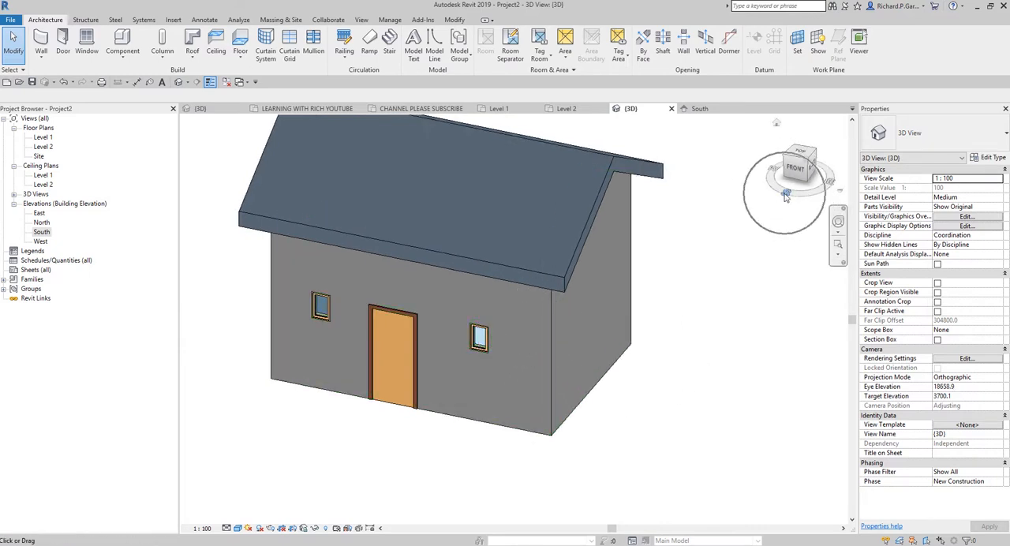
# Step: In the South elevation, hide the roof element in the view
pyautogui.doubleClick(41, 232)
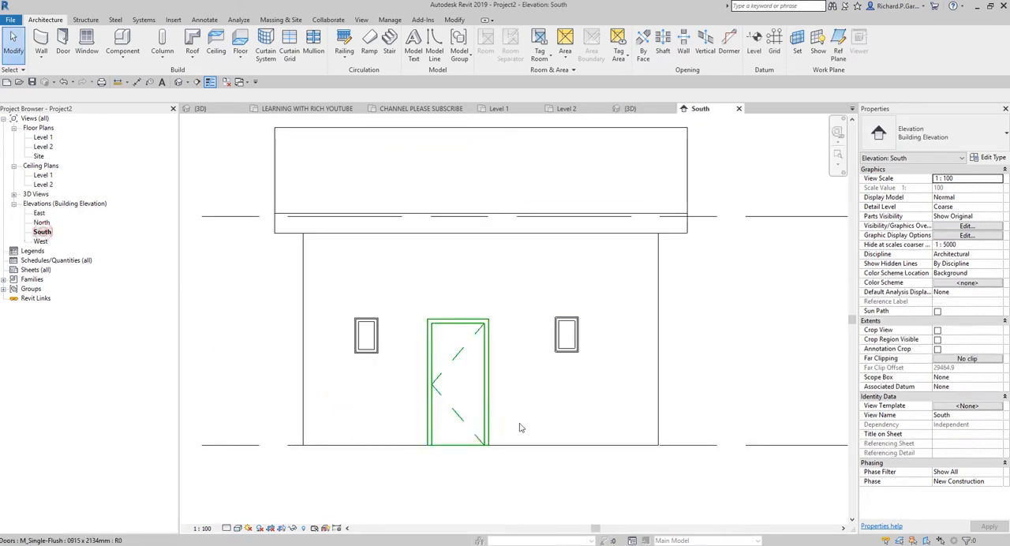
pyautogui.scroll(2, 575, 356)
pyautogui.scroll(-3, 532, 342)
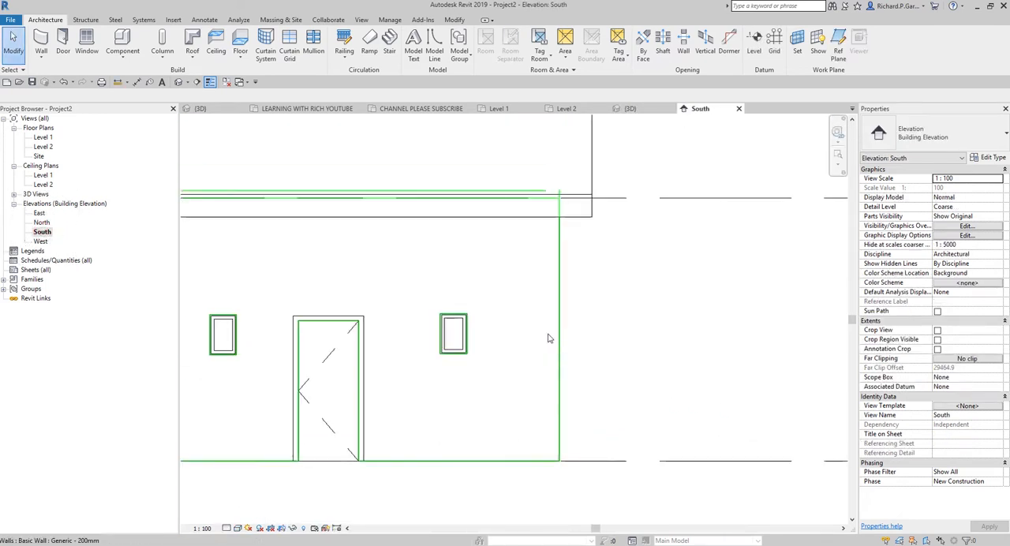
pyautogui.scroll(-1, 563, 355)
pyautogui.moveTo(601, 379); pyautogui.dragTo(601, 374, button='middle')
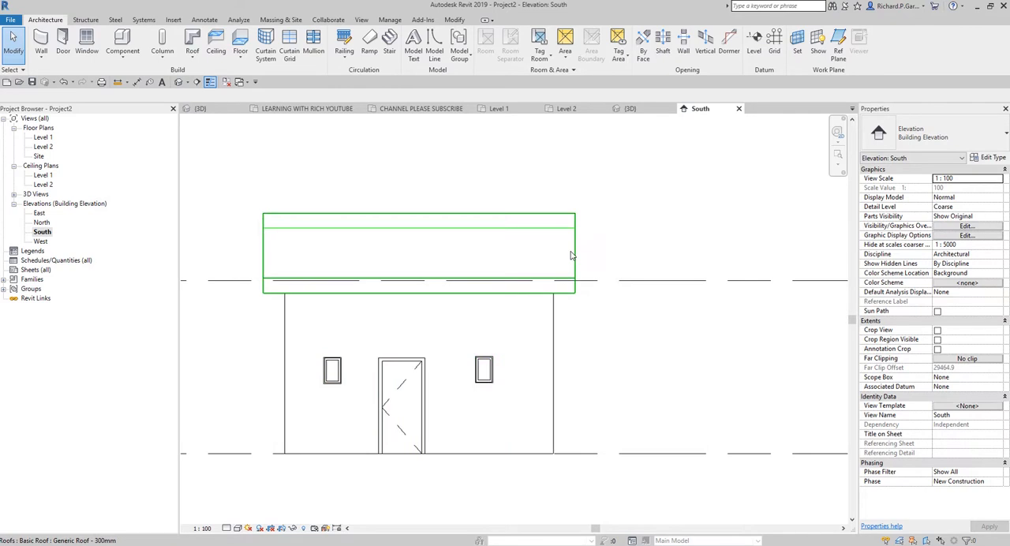
pyautogui.click(573, 249)
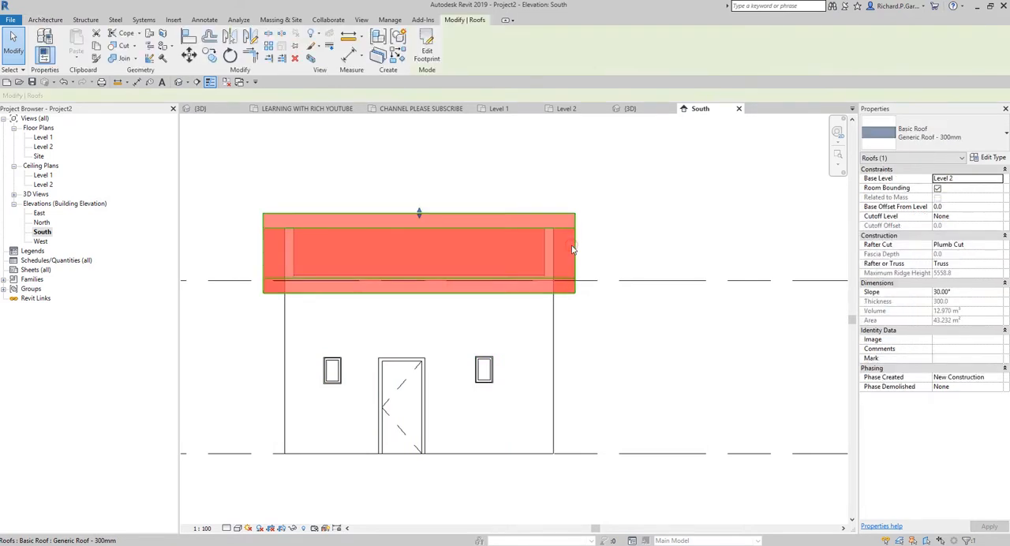
pyautogui.rightClick(573, 248)
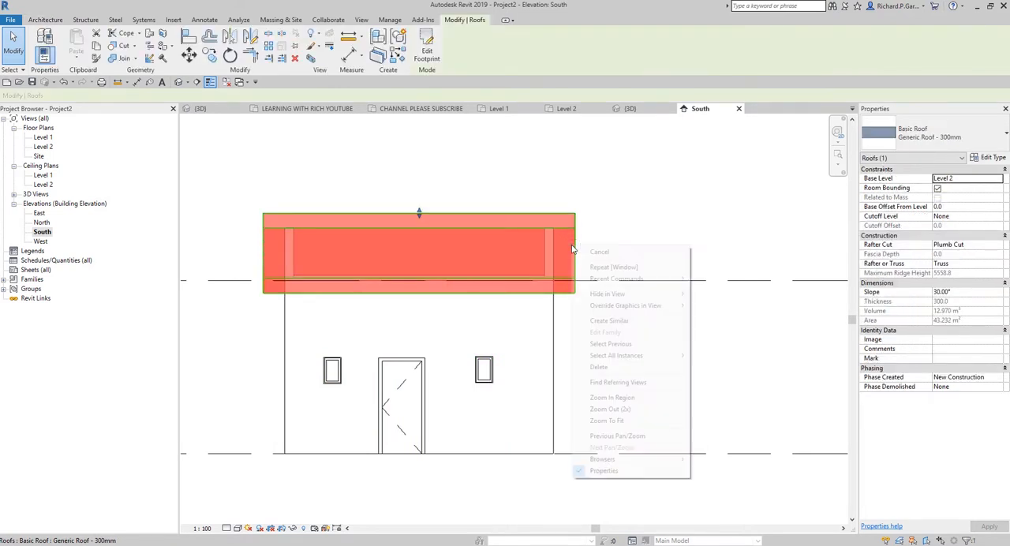
pyautogui.click(629, 297)
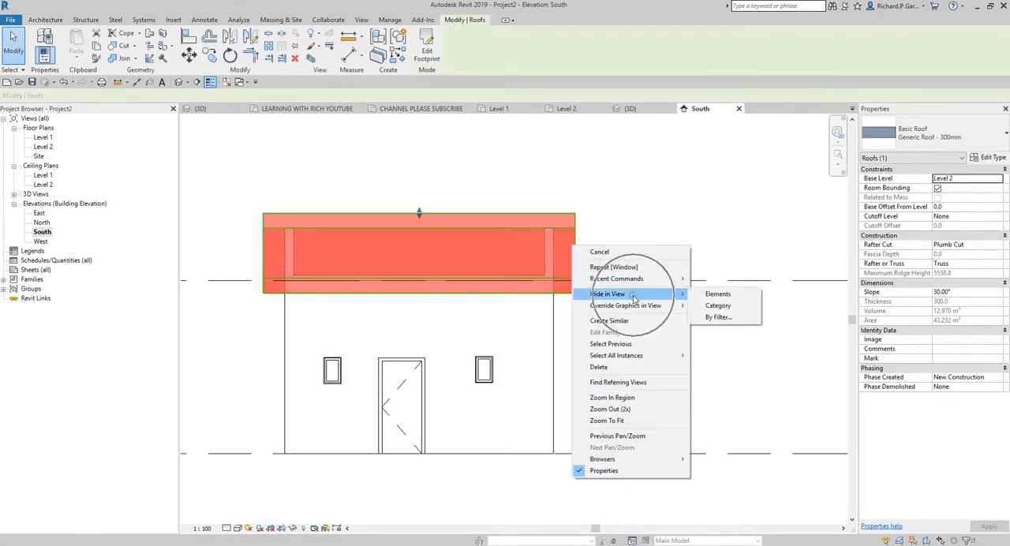
pyautogui.click(712, 296)
# Step: Create an in-place model component in the Walls category, keeping the default name
pyautogui.scroll(3, 534, 452)
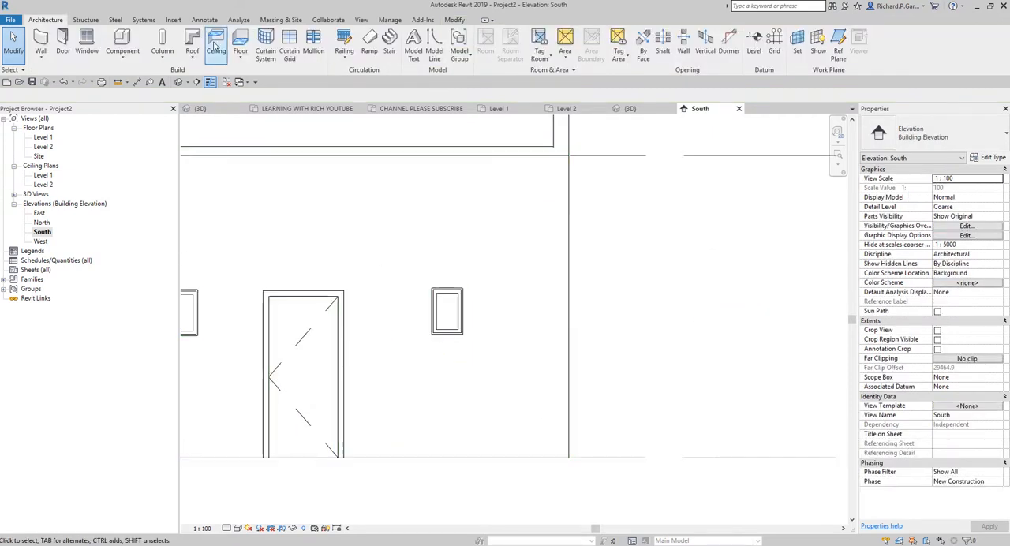
pyautogui.click(121, 60)
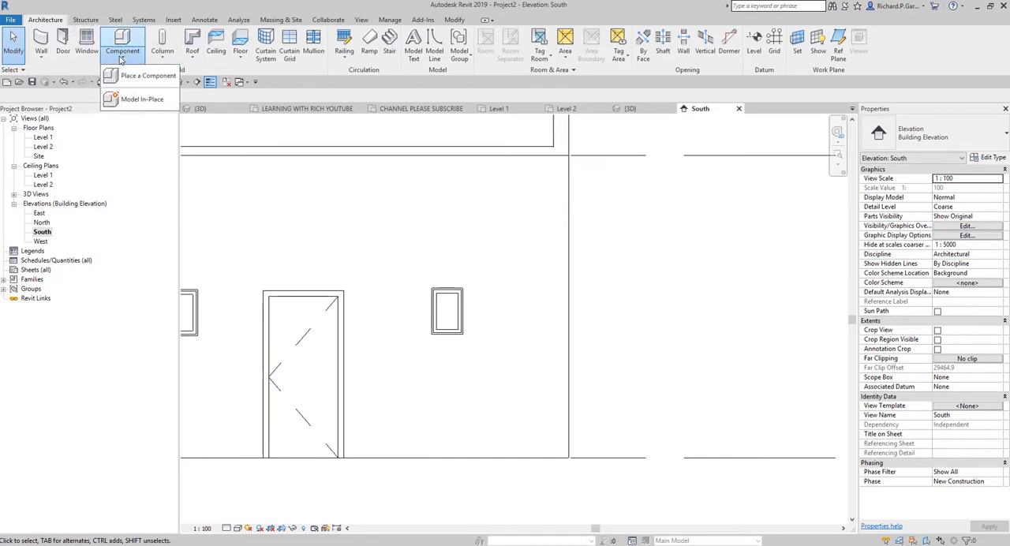
pyautogui.click(142, 99)
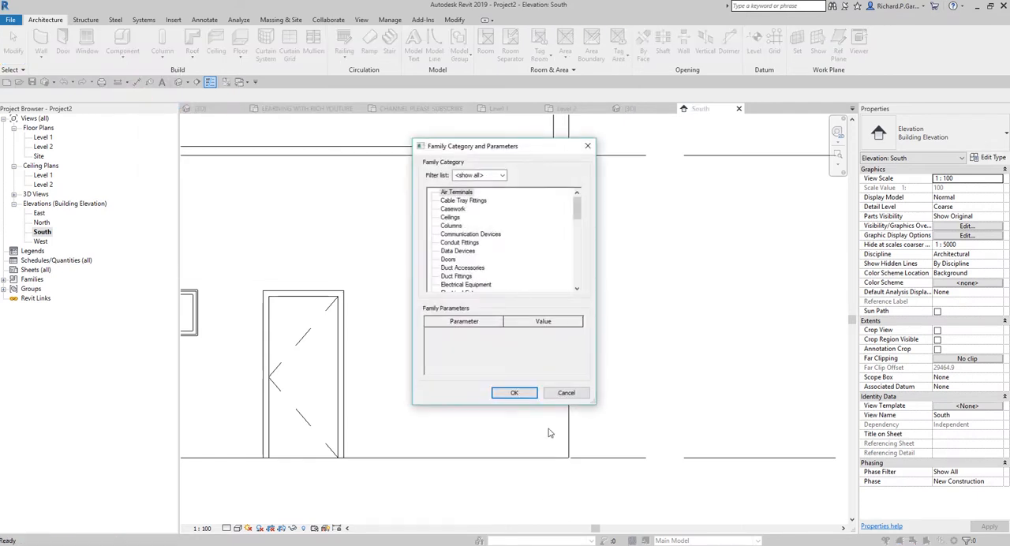
pyautogui.click(463, 234)
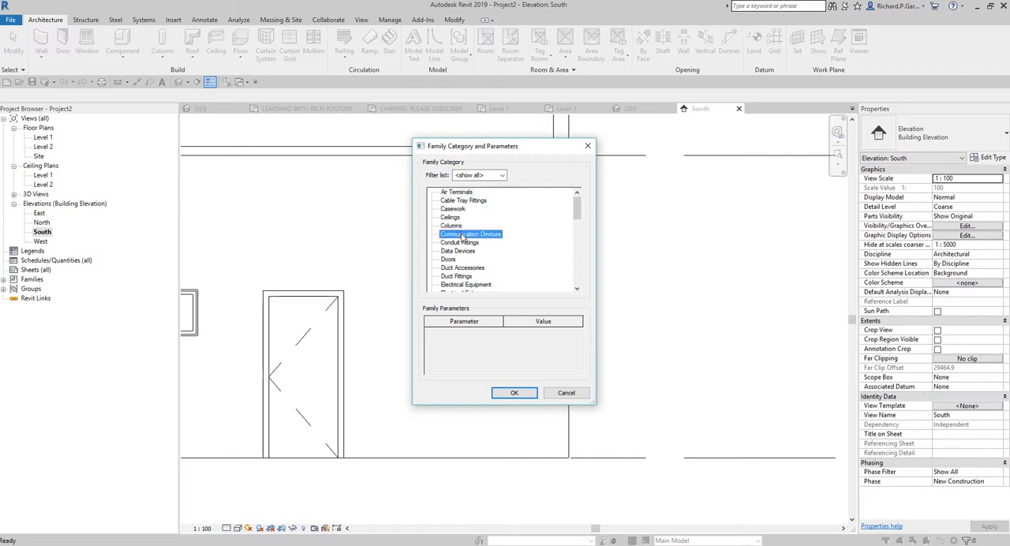
pyautogui.press('w')
pyautogui.click(448, 276)
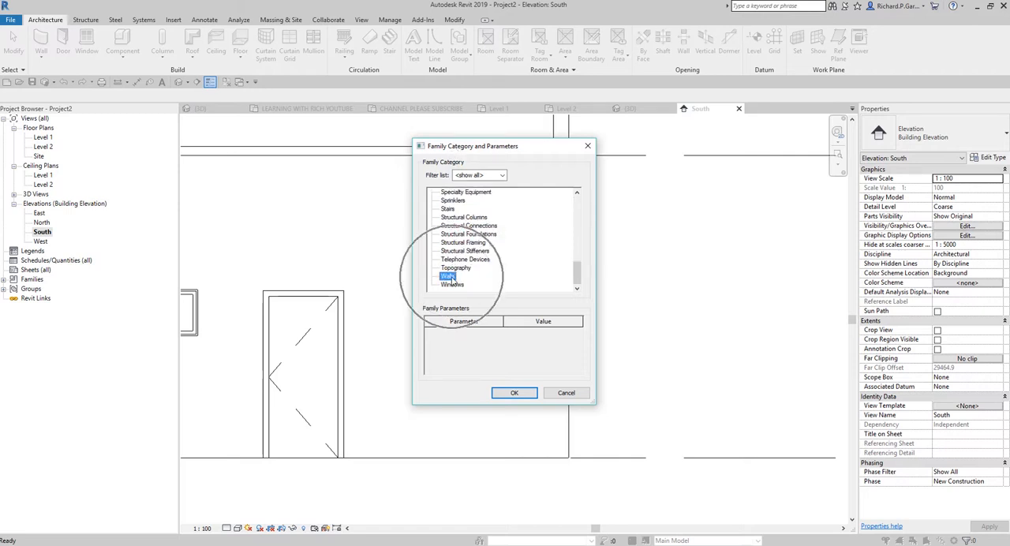
pyautogui.click(449, 277)
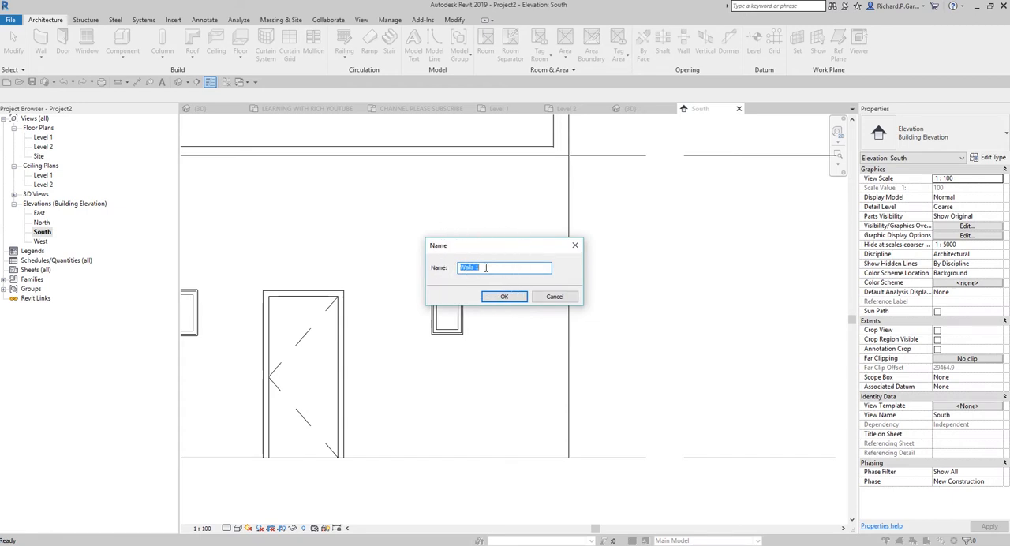
pyautogui.click(500, 296)
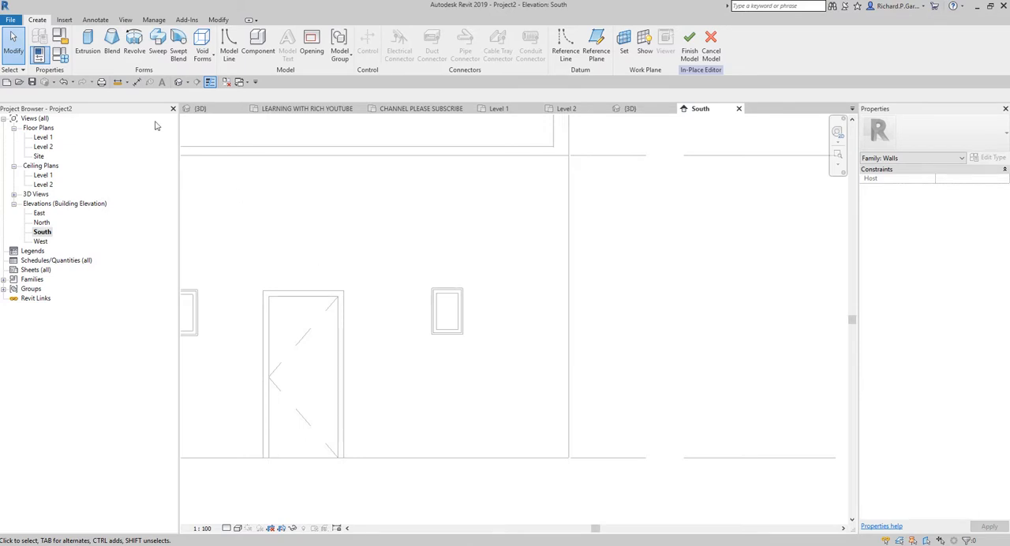
# Step: Start a solid extrusion using the front wall's face as the picked work plane
pyautogui.click(92, 47)
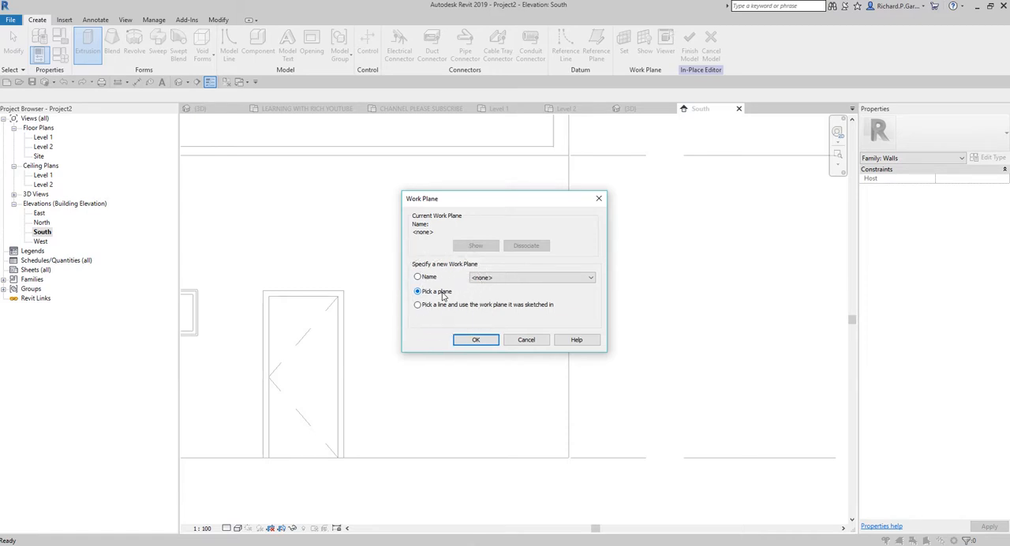
pyautogui.click(474, 339)
pyautogui.scroll(-2, 597, 307)
pyautogui.moveTo(614, 304); pyautogui.dragTo(660, 311, button='middle')
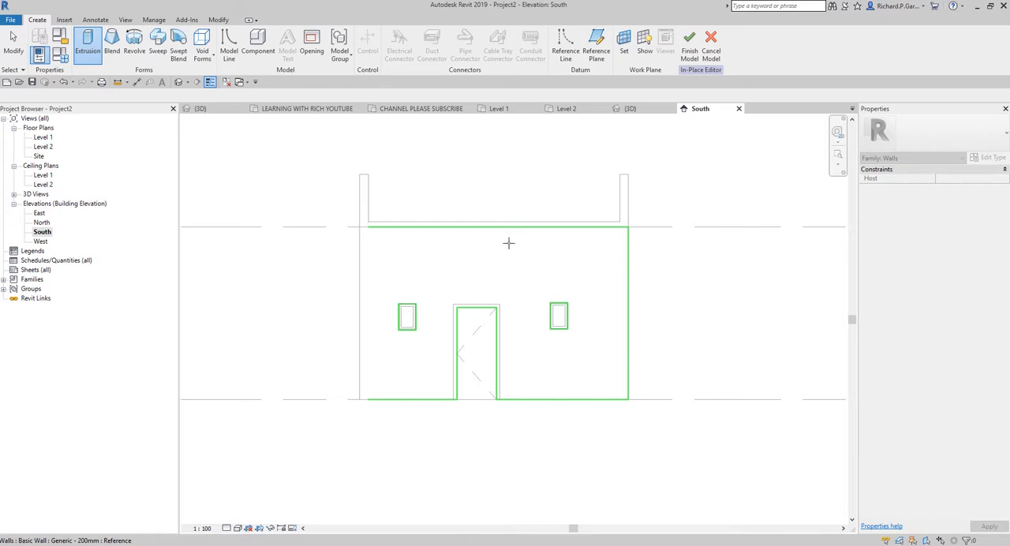
pyautogui.click(591, 278)
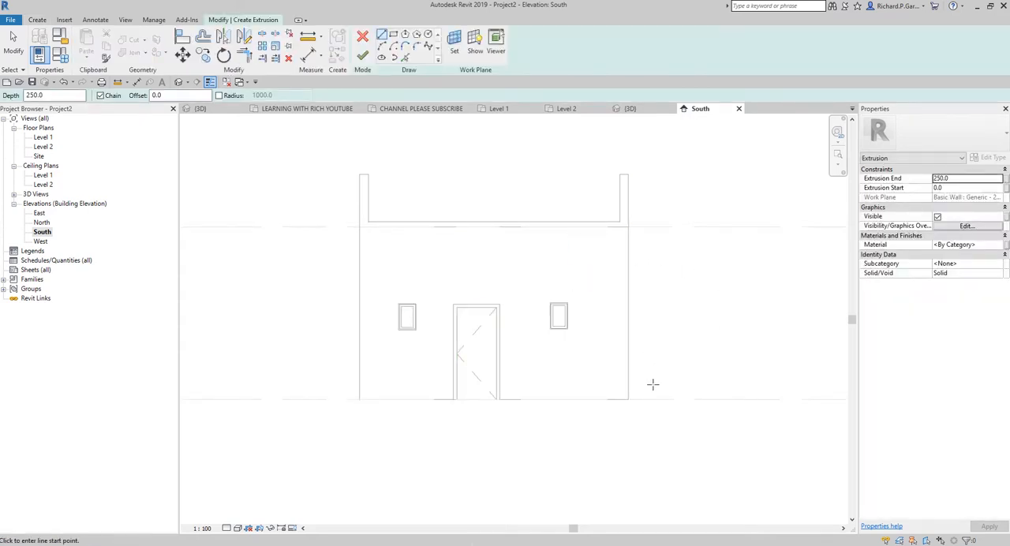
# Step: Add sketch lines offset 300 mm inward from the wall's right edge and 250 mm above its base
pyautogui.scroll(3, 643, 386)
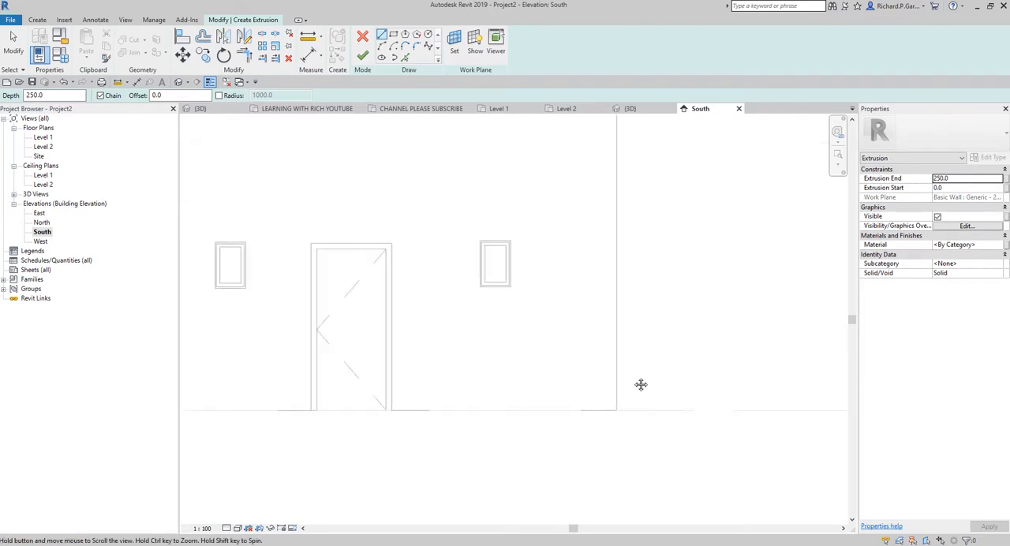
pyautogui.click(405, 59)
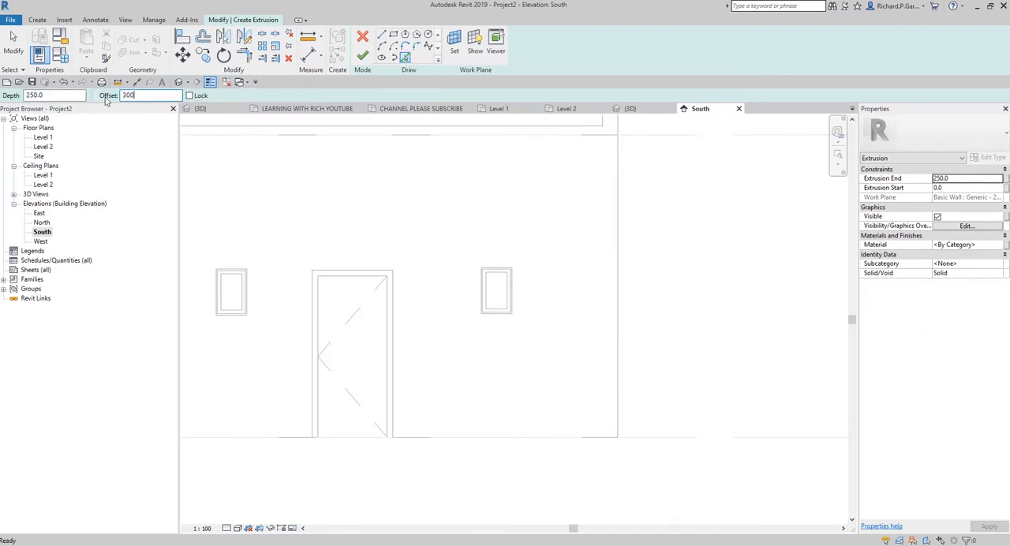
pyautogui.scroll(4, 620, 435)
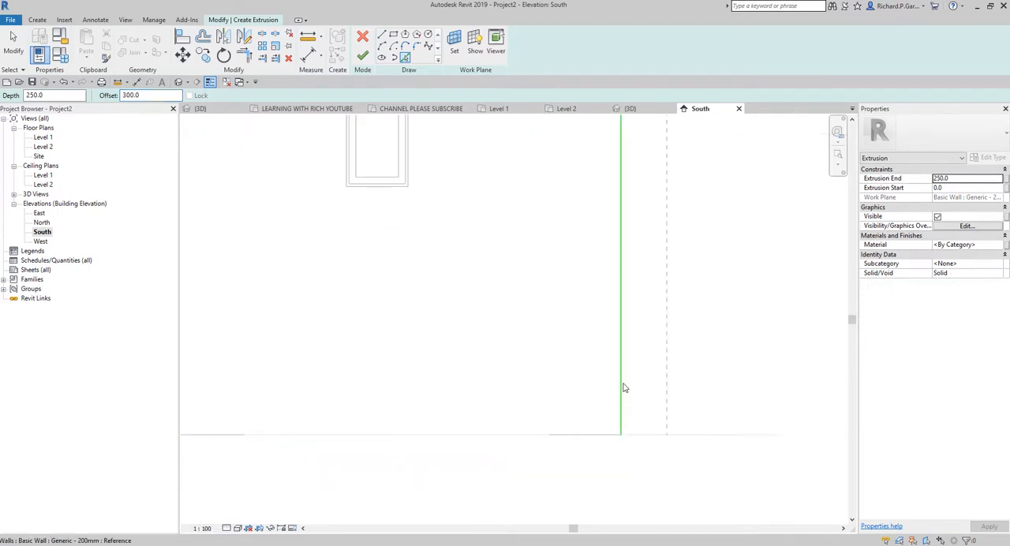
pyautogui.click(620, 398)
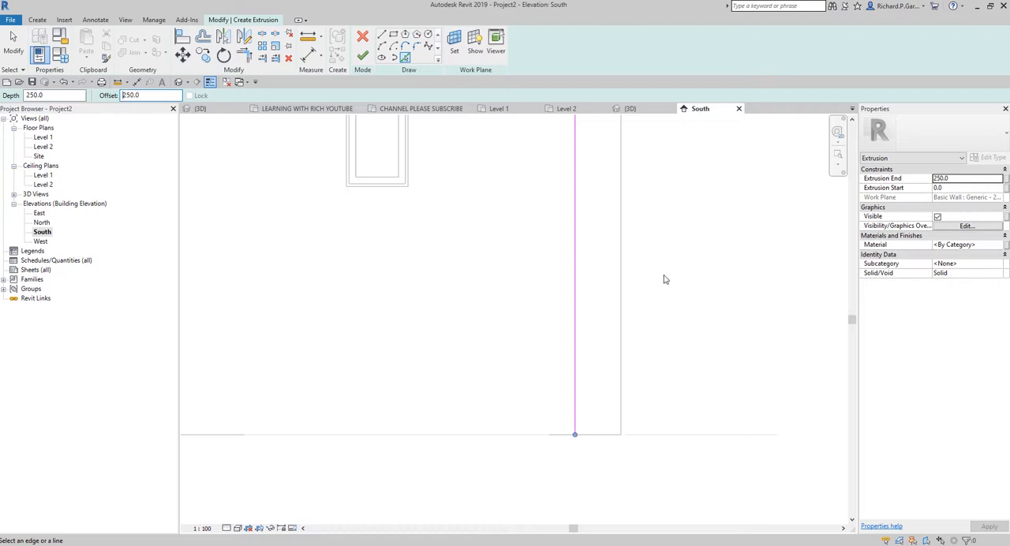
pyautogui.scroll(2, 600, 419)
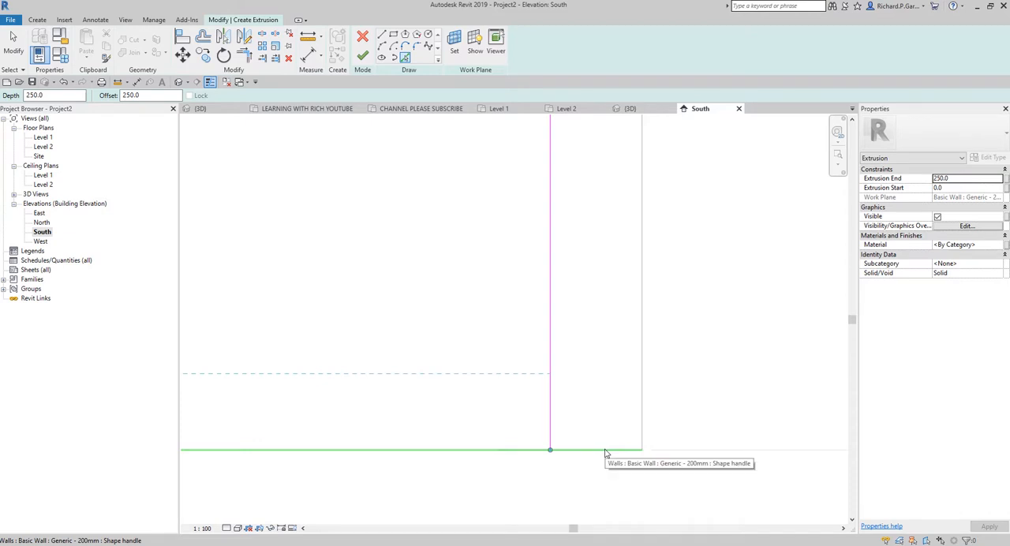
pyautogui.click(604, 449)
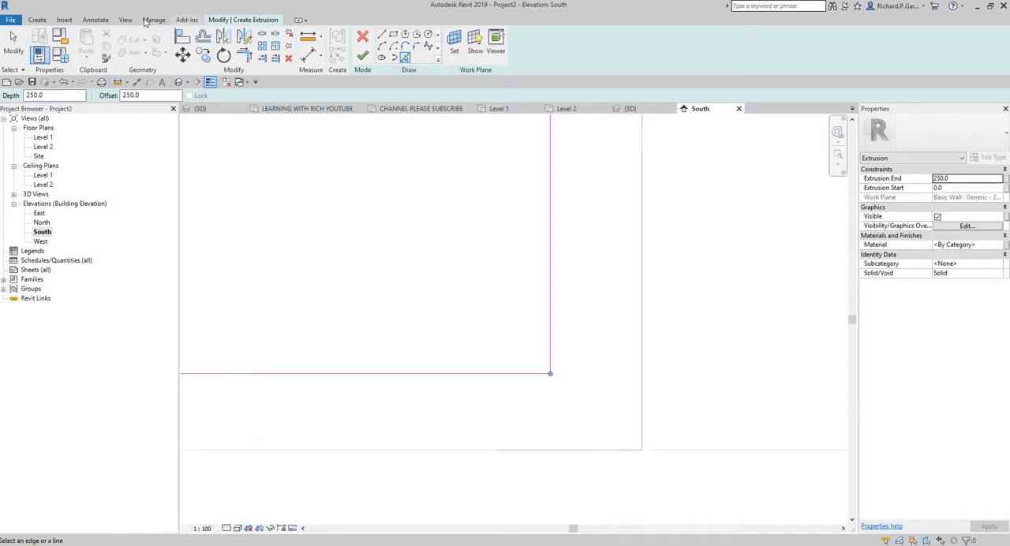
# Step: Add sketch lines with zero offset along the wall's base and its right vertical edge
pyautogui.click(12, 37)
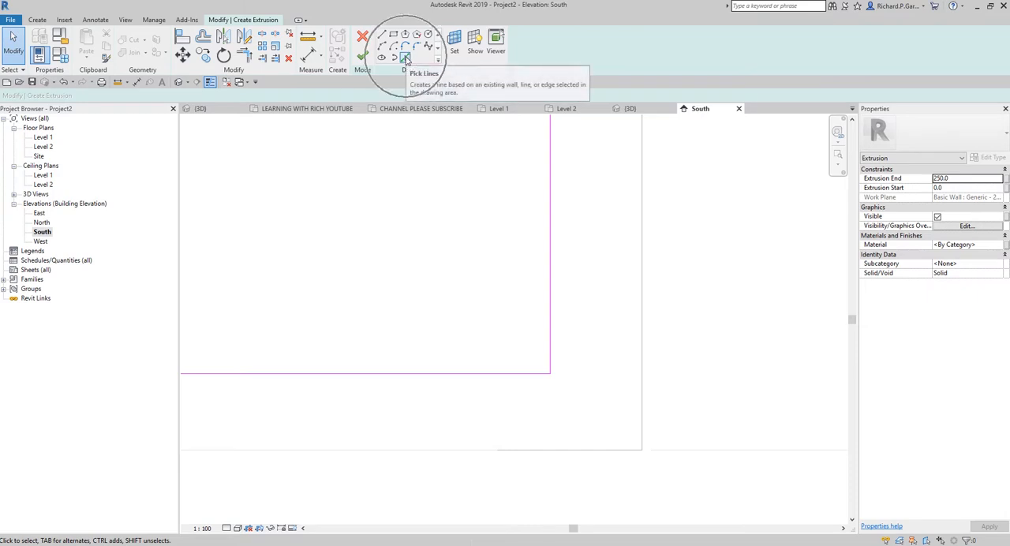
pyautogui.click(406, 60)
pyautogui.click(143, 95)
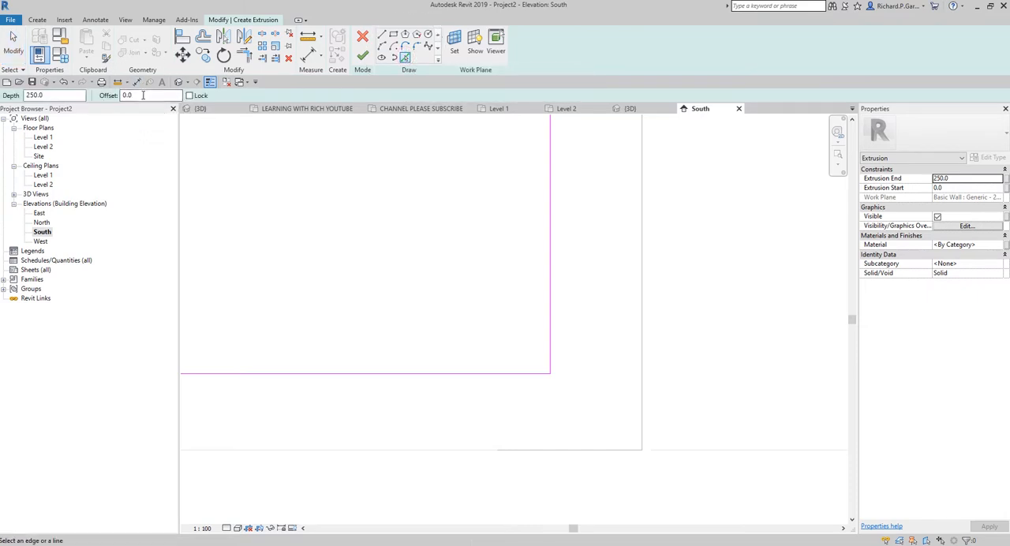
pyautogui.click(143, 95)
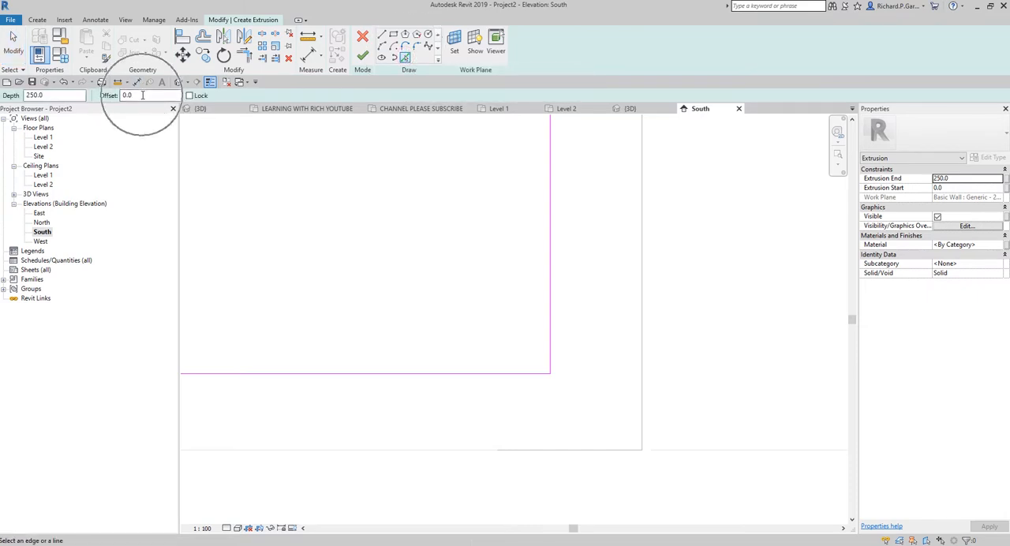
pyautogui.click(602, 451)
pyautogui.click(646, 382)
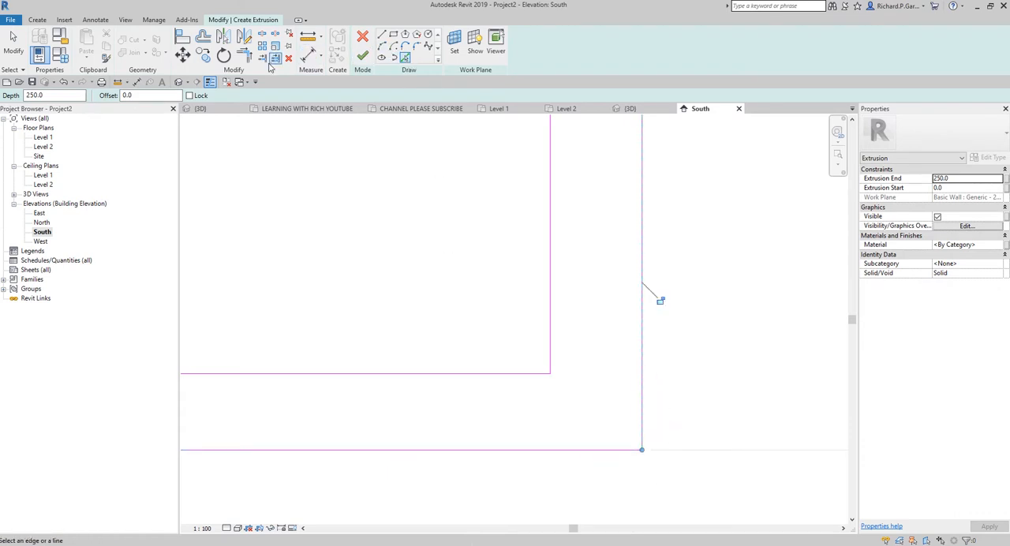
# Step: Trim the four sketch lines into a closed 300 by 250 mm rectangle at the wall's lower right corner
pyautogui.press('ctrl')
pyautogui.press('ctrl')
pyautogui.press('ctrl')
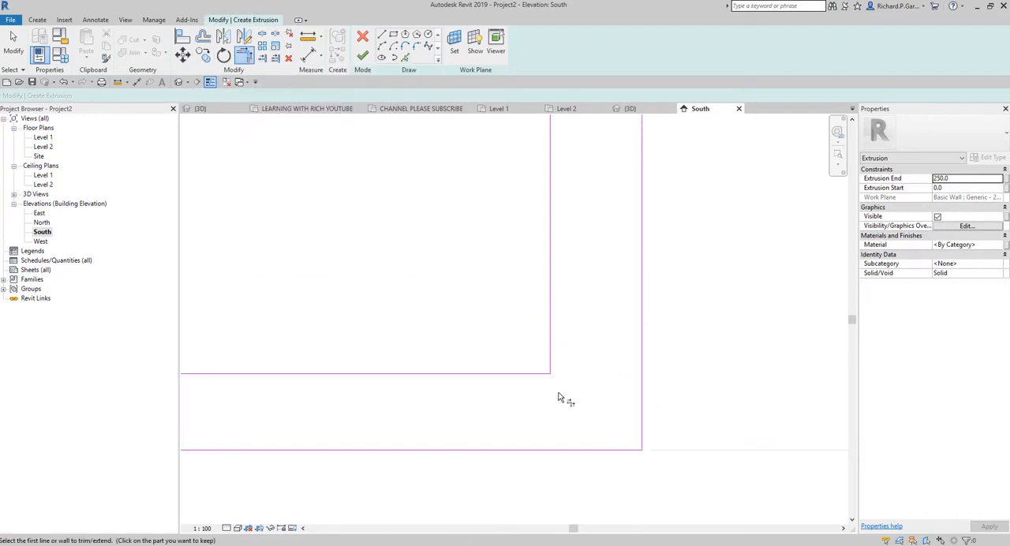
pyautogui.click(529, 375)
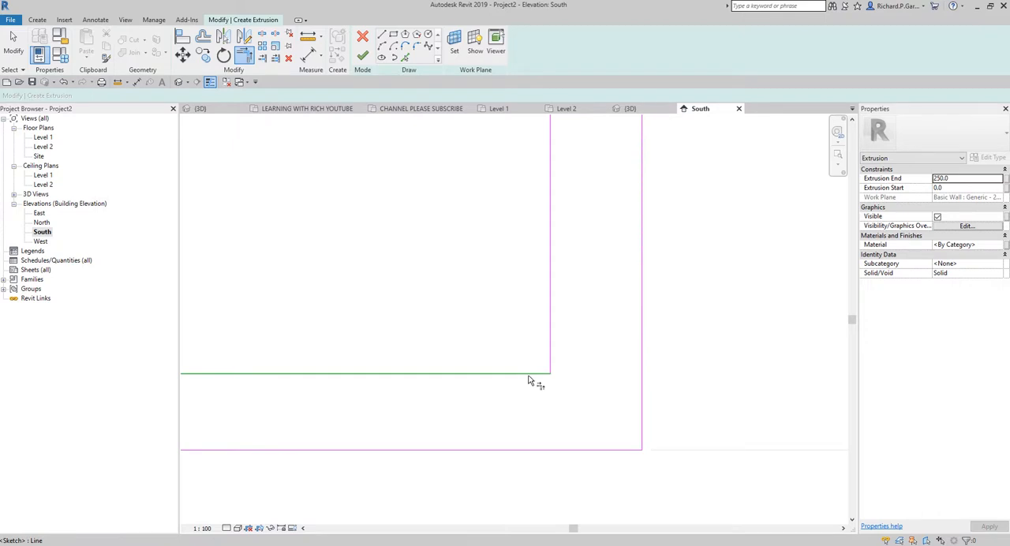
pyautogui.click(641, 416)
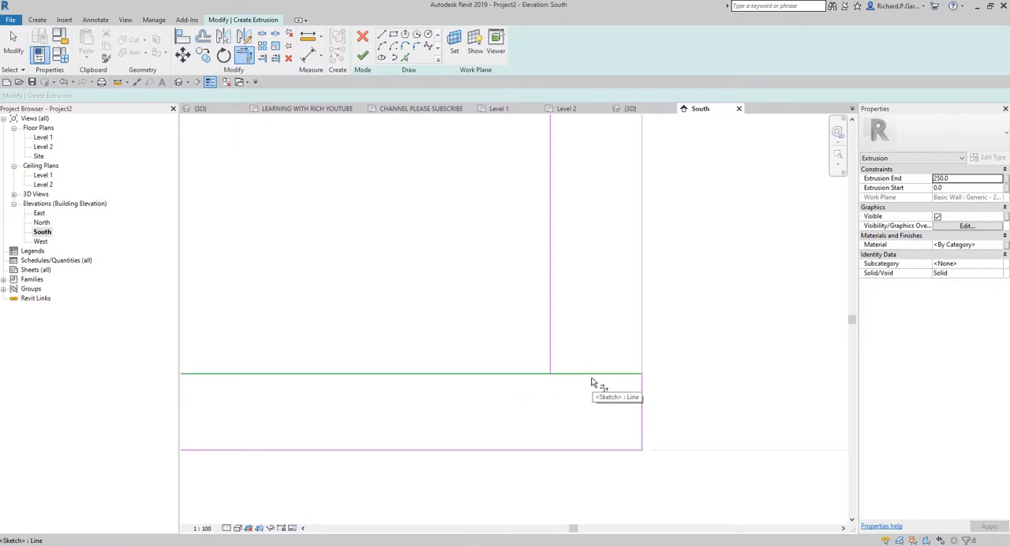
pyautogui.click(591, 450)
pyautogui.click(550, 353)
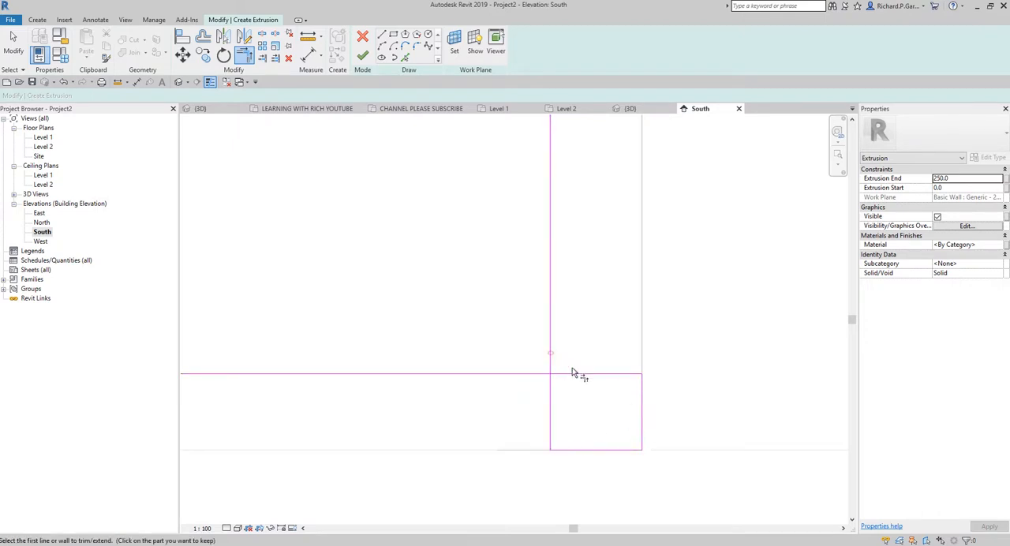
pyautogui.click(552, 399)
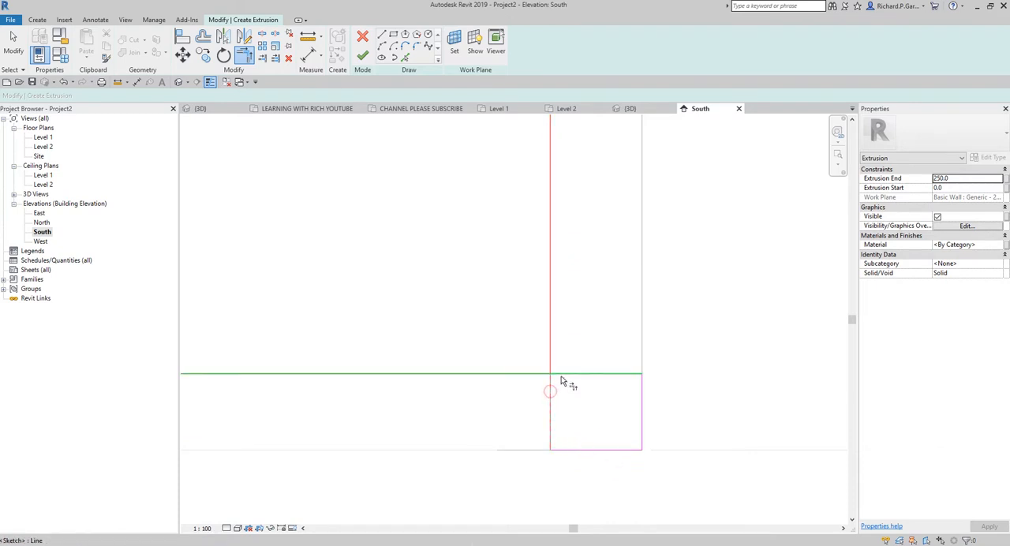
pyautogui.click(561, 376)
pyautogui.scroll(-2, 606, 430)
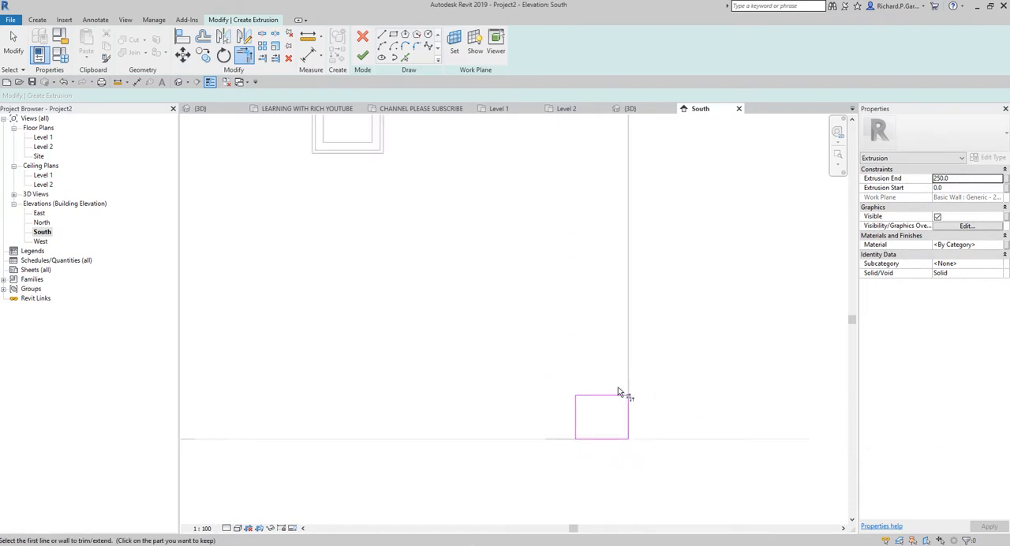
pyautogui.click(13, 43)
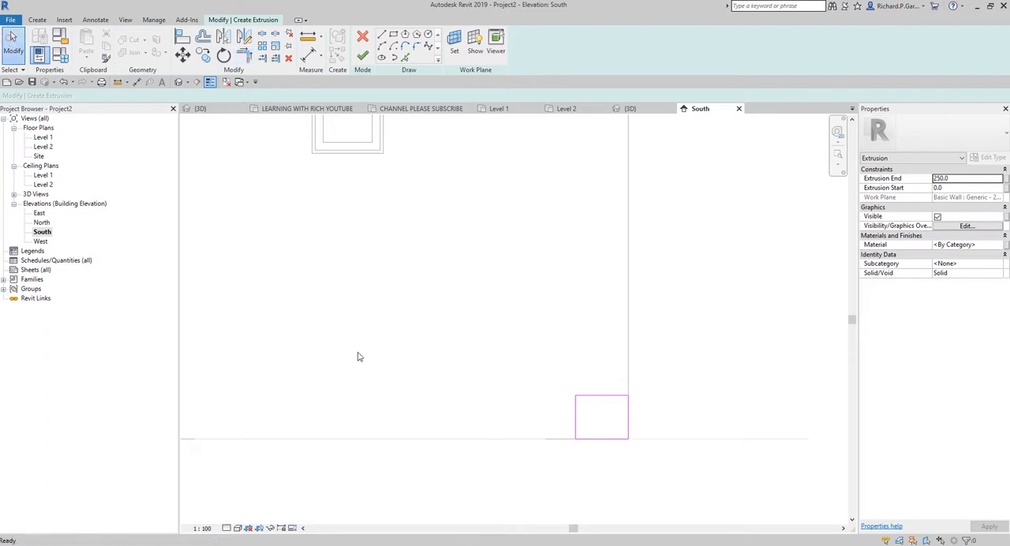
# Step: Copy the rectangle's right edge line 250 mm straight up along the wall edge as a spacer
pyautogui.scroll(2, 631, 418)
pyautogui.click(626, 417)
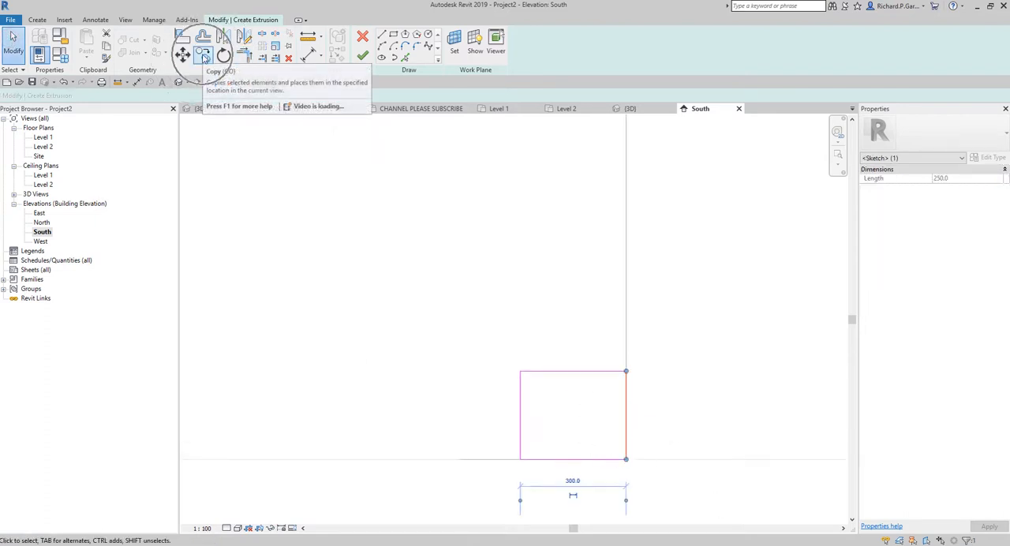
pyautogui.click(204, 55)
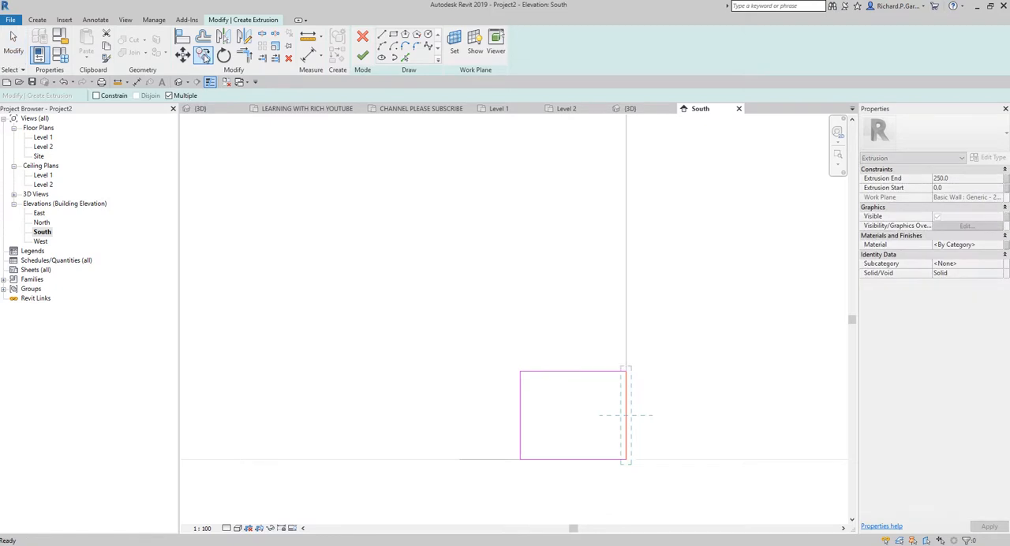
pyautogui.click(626, 460)
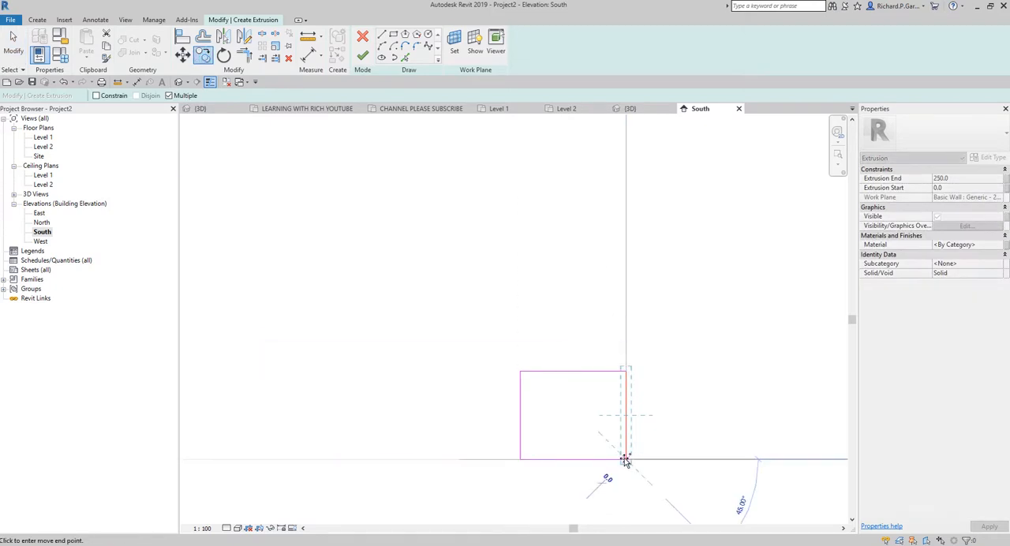
pyautogui.click(627, 371)
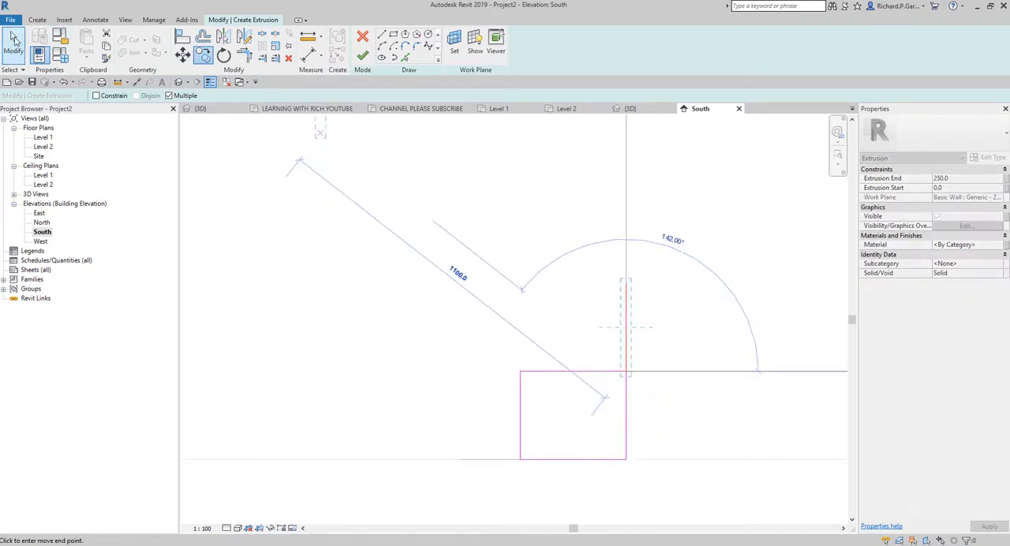
pyautogui.click(14, 40)
pyautogui.scroll(1, 631, 390)
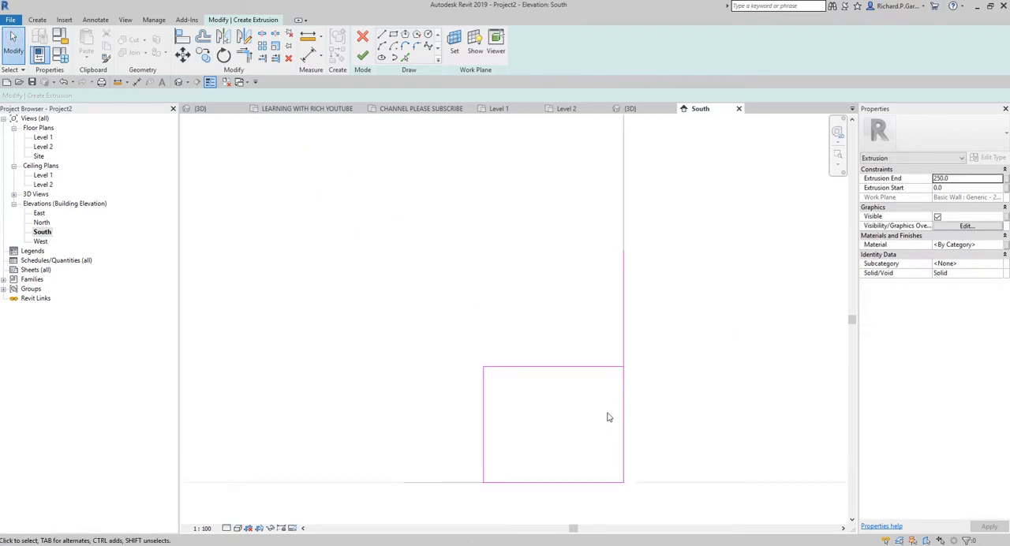
# Step: Copy the whole rectangle 500 mm up so its base sits at the spacer line's upper end
pyautogui.moveTo(434, 342); pyautogui.dragTo(665, 502)
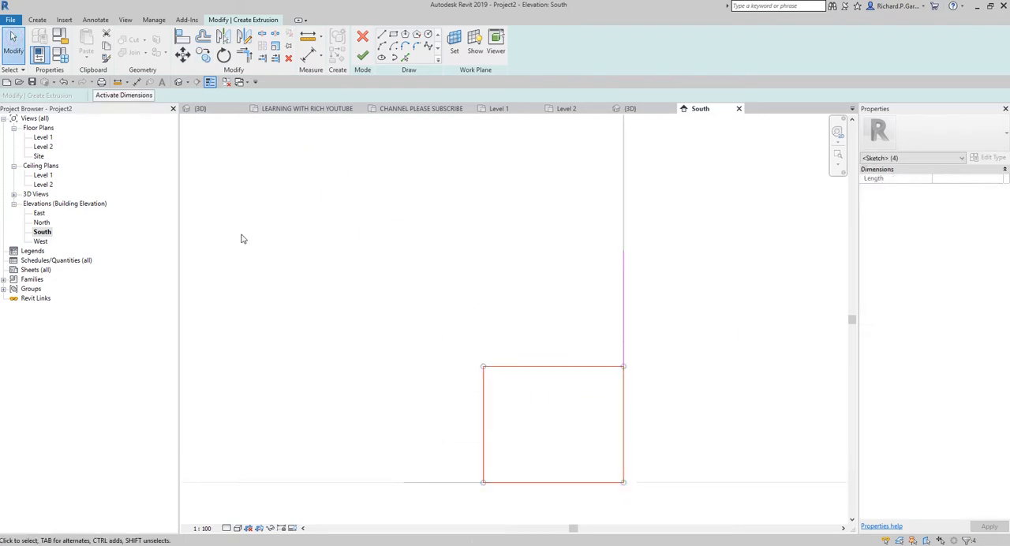
pyautogui.click(202, 54)
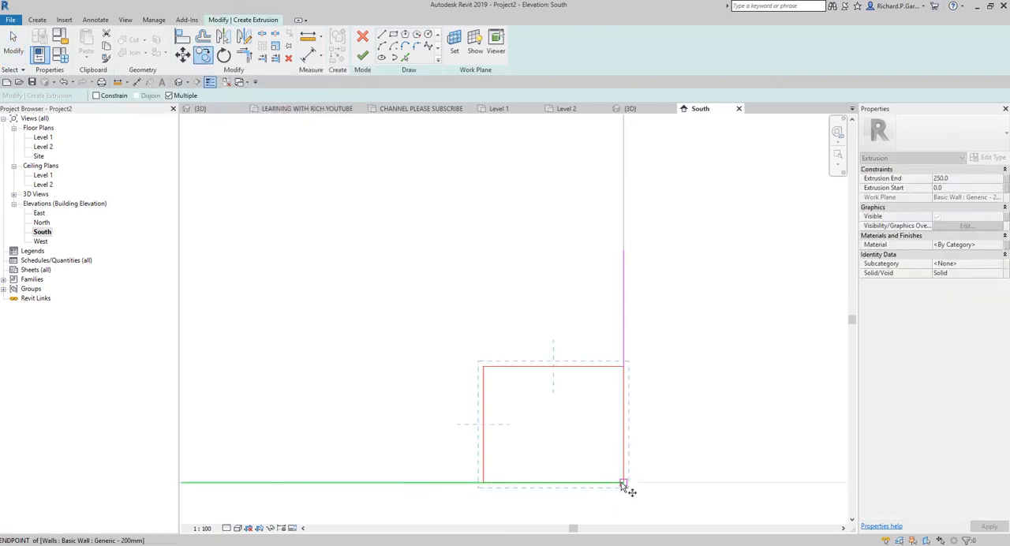
pyautogui.click(623, 484)
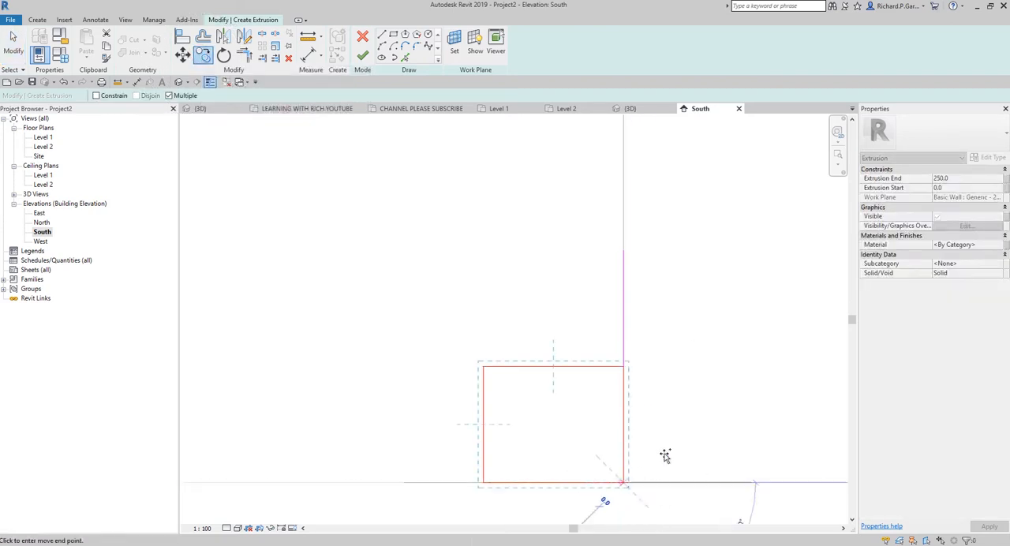
pyautogui.click(624, 251)
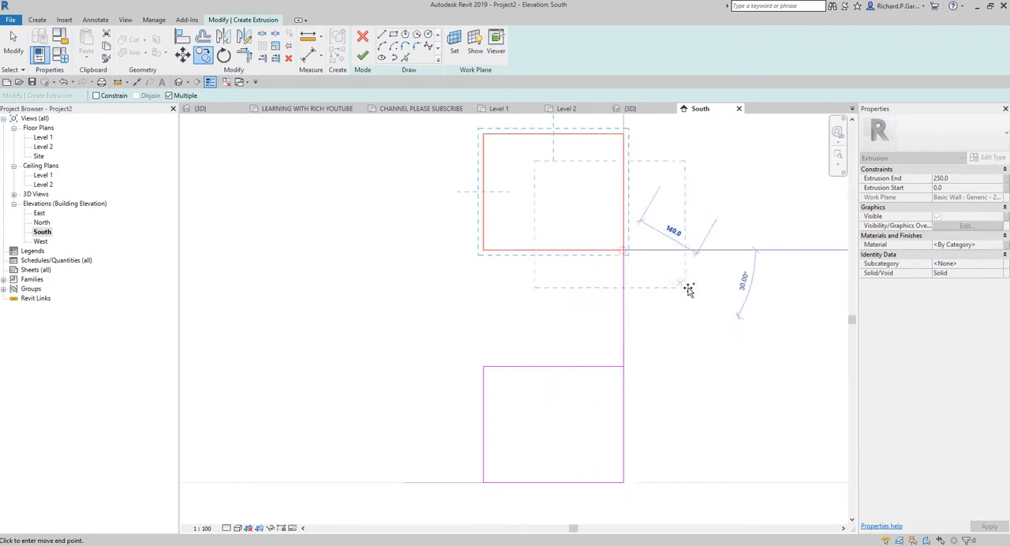
pyautogui.click(22, 50)
pyautogui.scroll(-5, 568, 284)
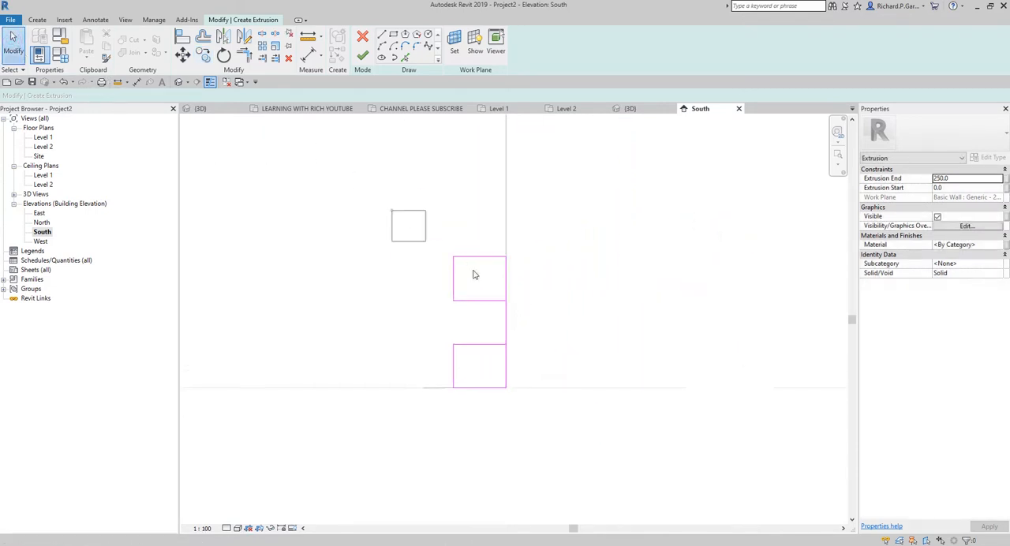
# Step: Make seven more copies of the second rectangle up the wall's right edge at 500 mm spacing
pyautogui.moveTo(392, 210); pyautogui.dragTo(561, 329)
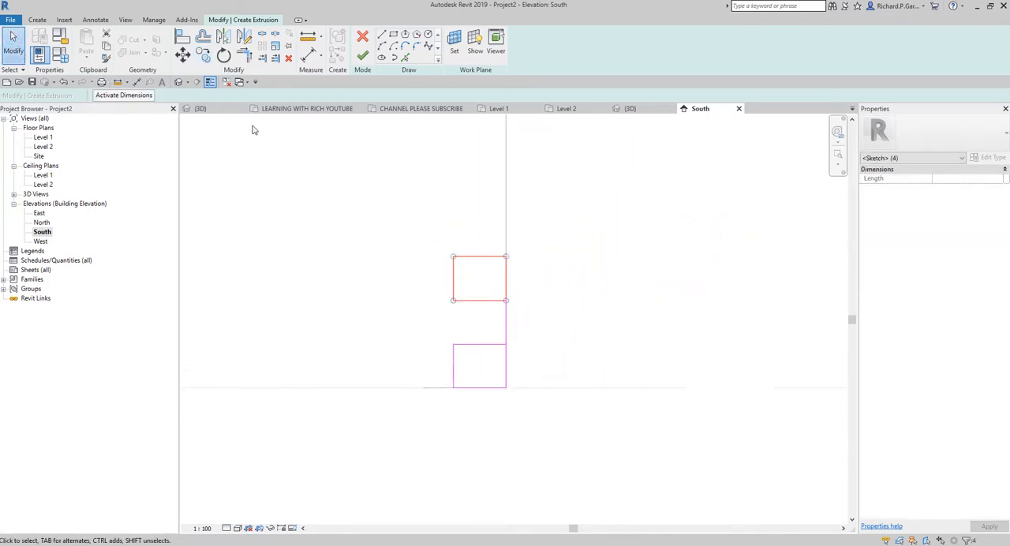
pyautogui.click(203, 57)
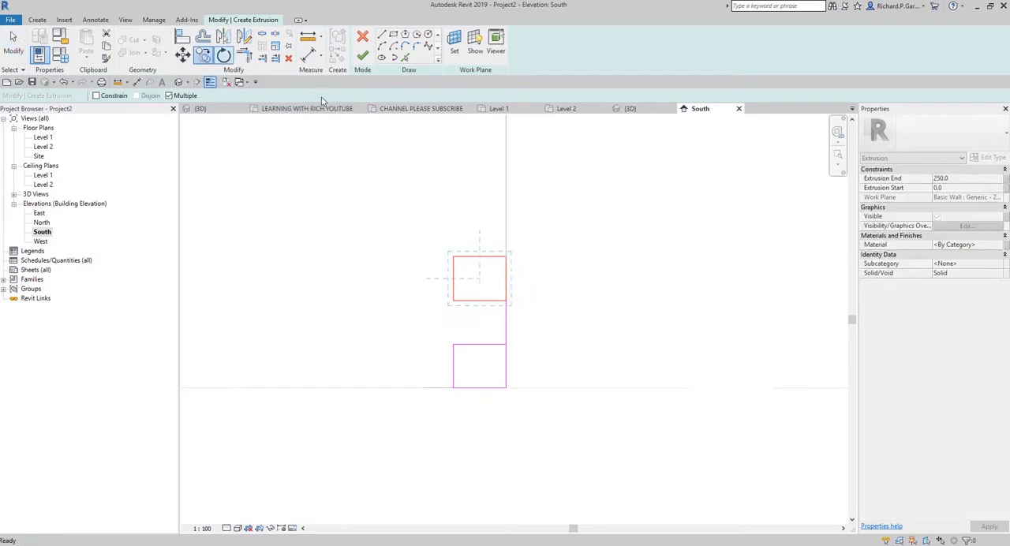
pyautogui.click(505, 344)
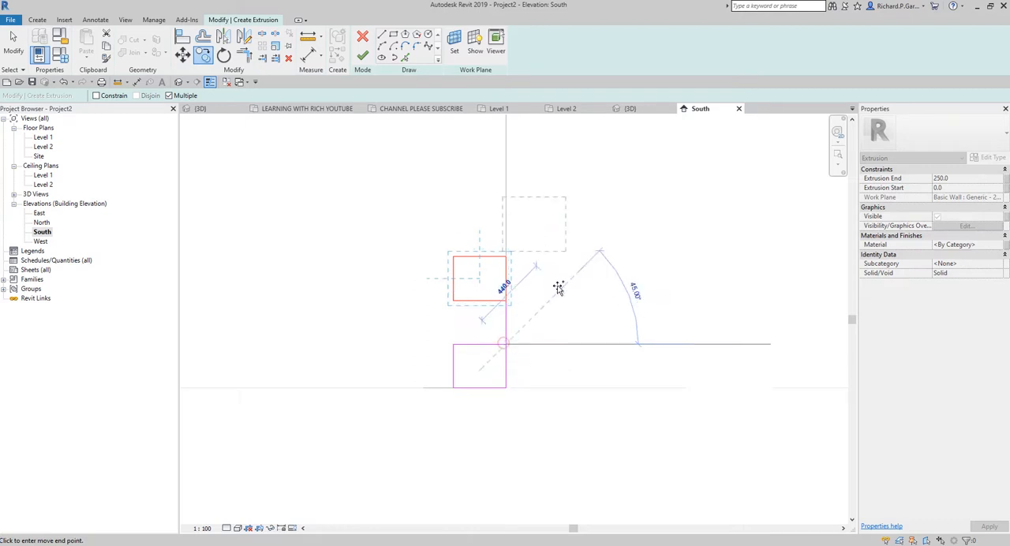
pyautogui.scroll(-2, 554, 279)
pyautogui.moveTo(559, 285); pyautogui.dragTo(604, 367, button='middle')
pyautogui.click(565, 345)
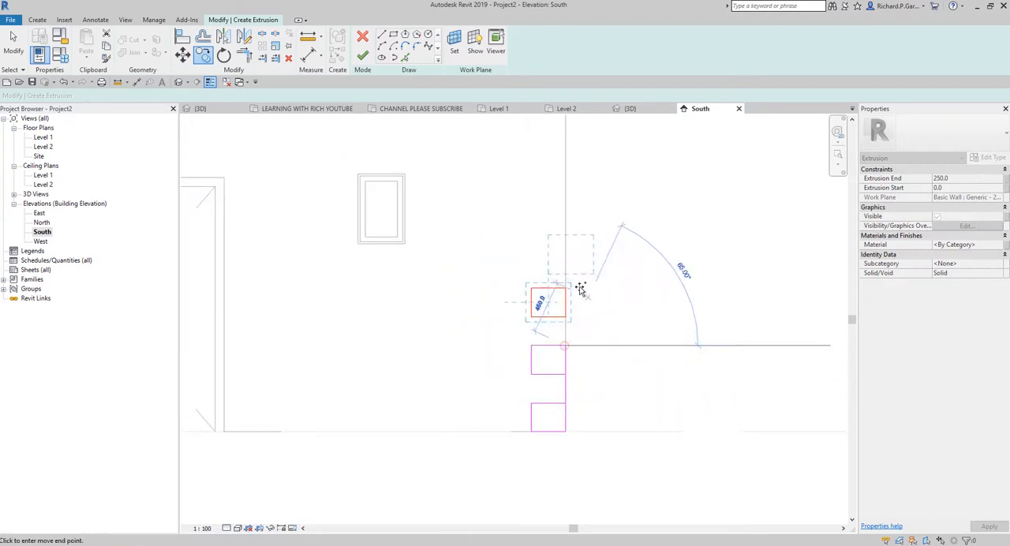
pyautogui.click(566, 289)
pyautogui.moveTo(616, 242); pyautogui.dragTo(642, 427, button='middle')
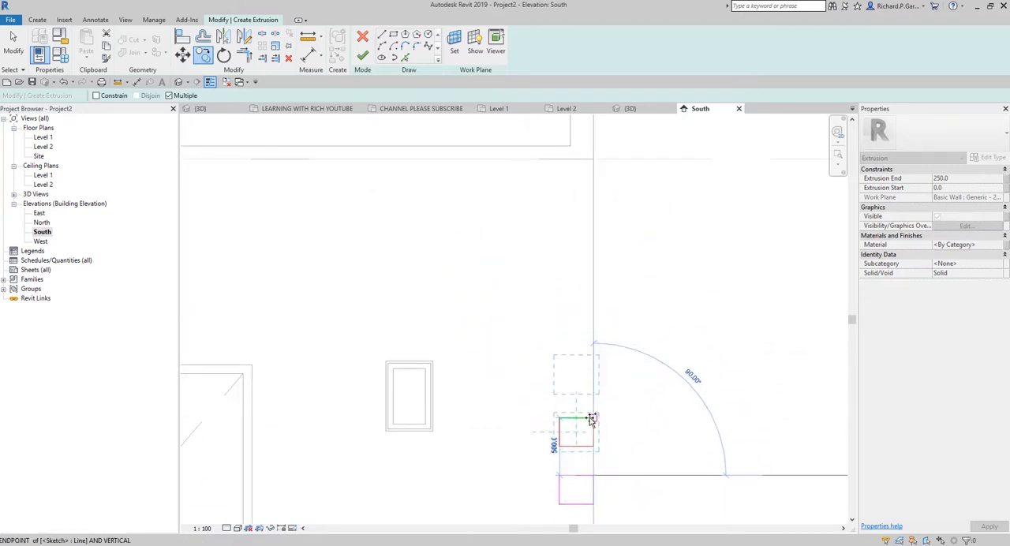
pyautogui.click(593, 418)
pyautogui.click(594, 360)
pyautogui.click(594, 303)
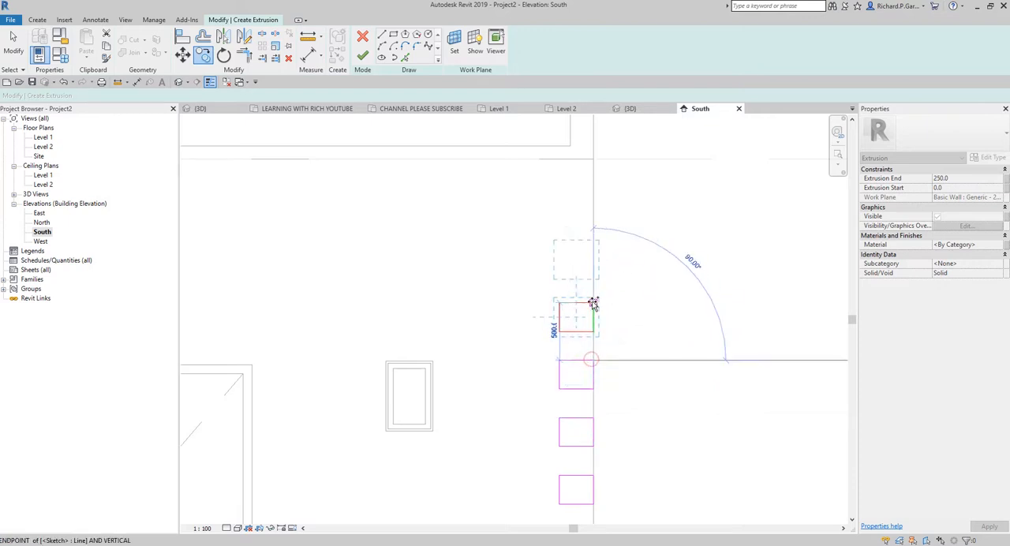
pyautogui.click(593, 245)
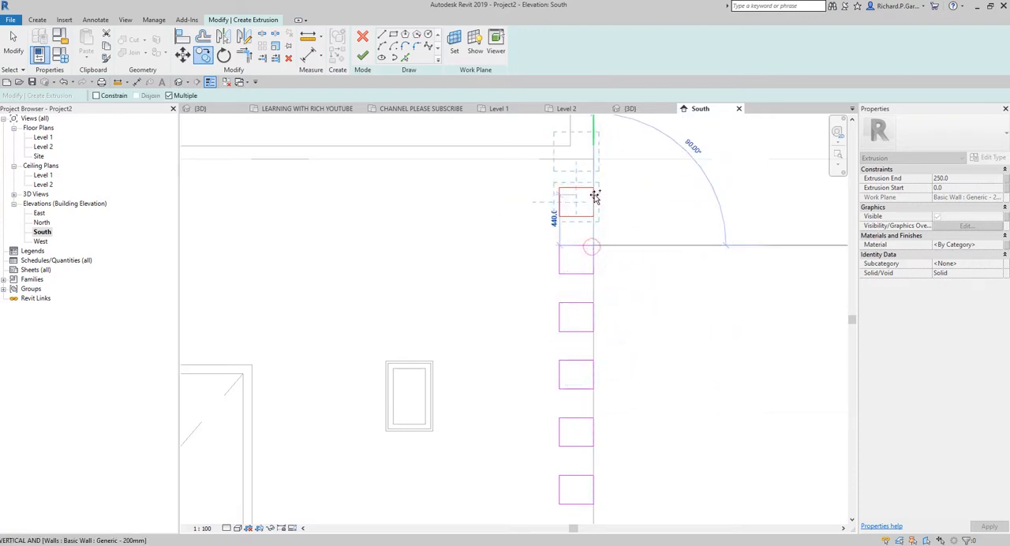
pyautogui.click(594, 189)
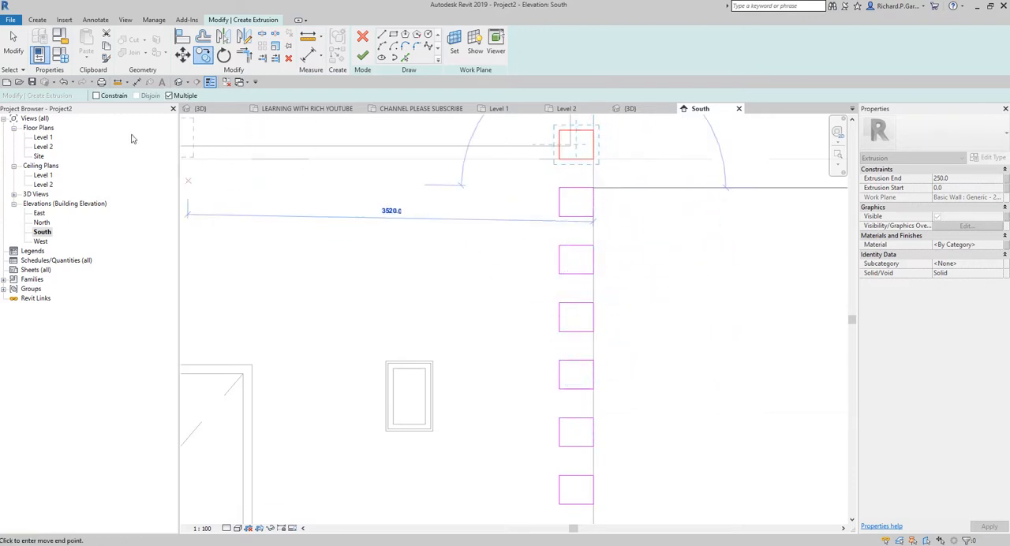
pyautogui.click(13, 45)
# Step: Add a zero-offset sketch line along the front wall's top edge and trim the uppermost rectangle's side to it
pyautogui.scroll(-4, 608, 180)
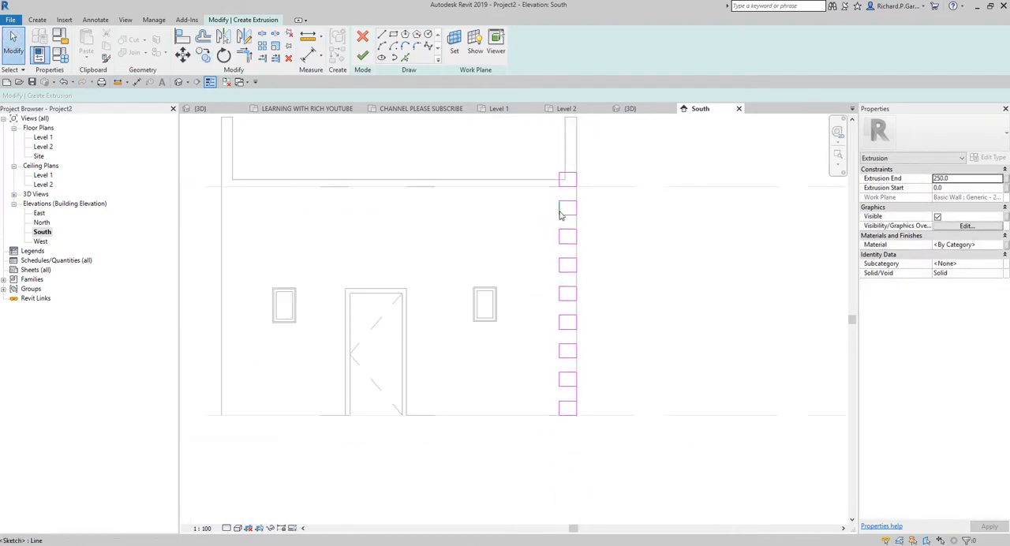
pyautogui.scroll(1, 573, 196)
pyautogui.scroll(3, 574, 195)
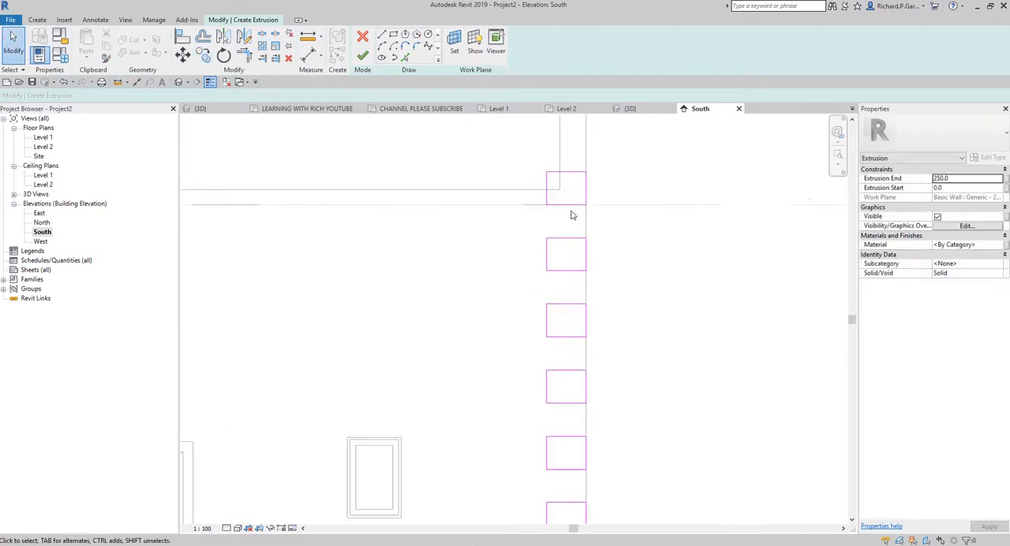
pyautogui.scroll(3, 573, 217)
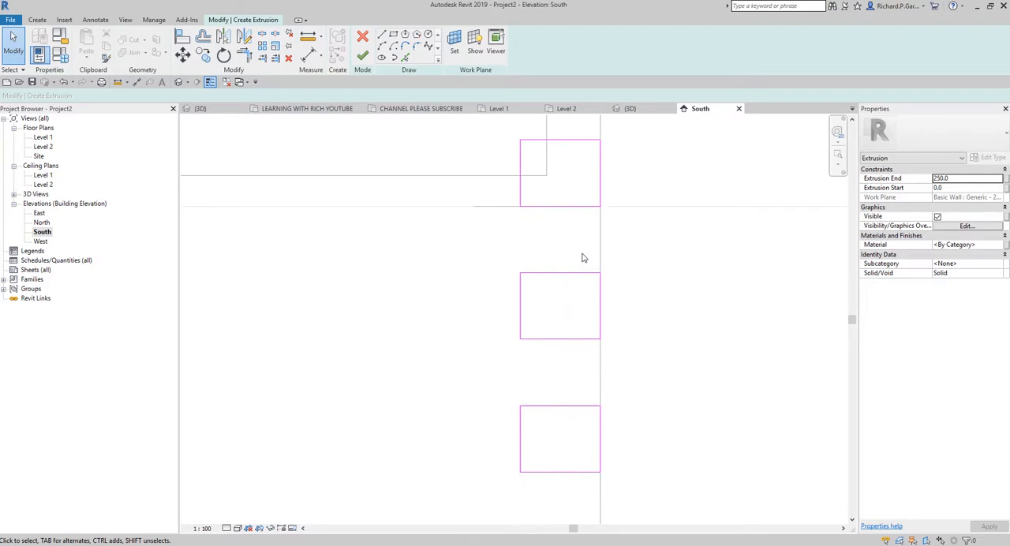
pyautogui.scroll(2, 563, 188)
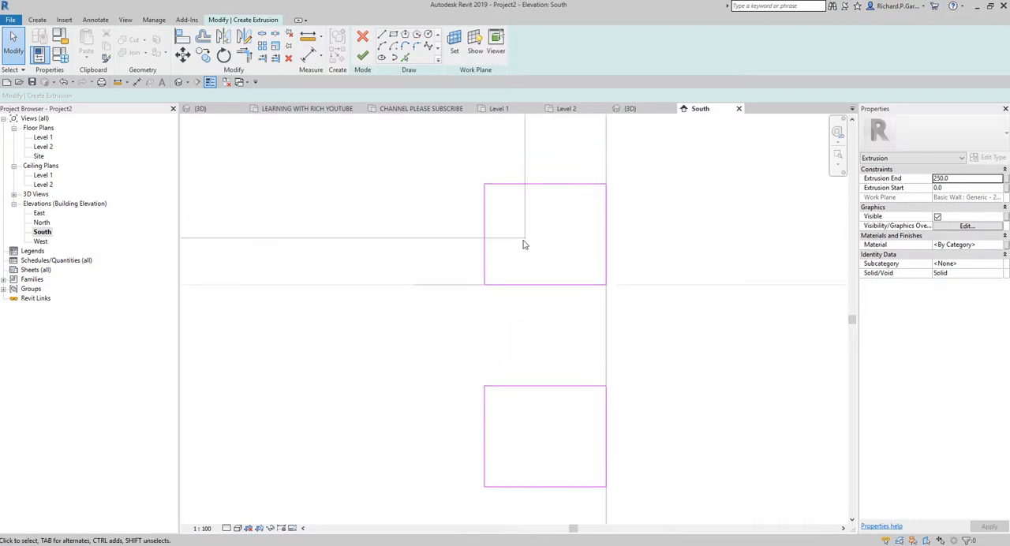
pyautogui.click(405, 59)
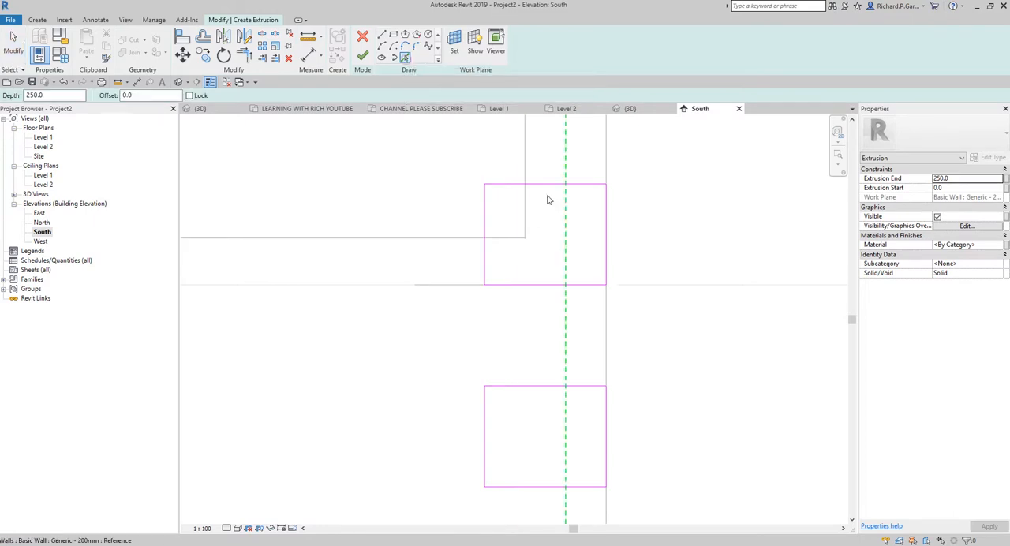
pyautogui.click(514, 246)
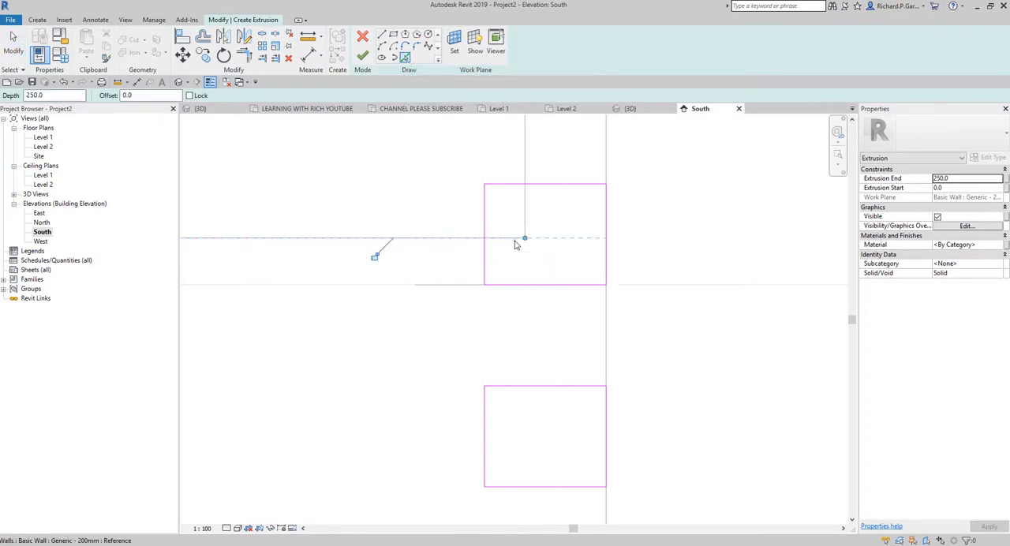
pyautogui.click(246, 58)
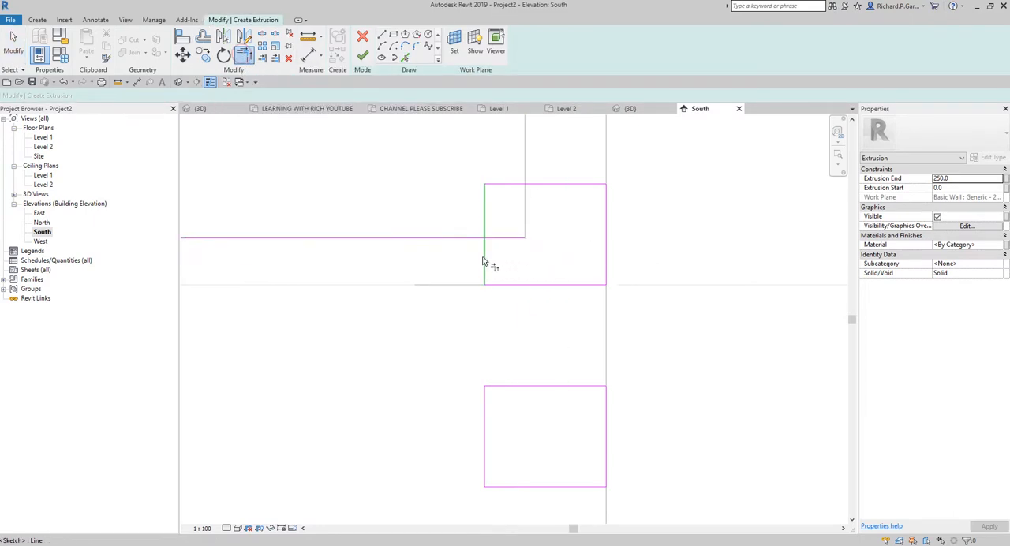
pyautogui.click(486, 258)
pyautogui.click(494, 241)
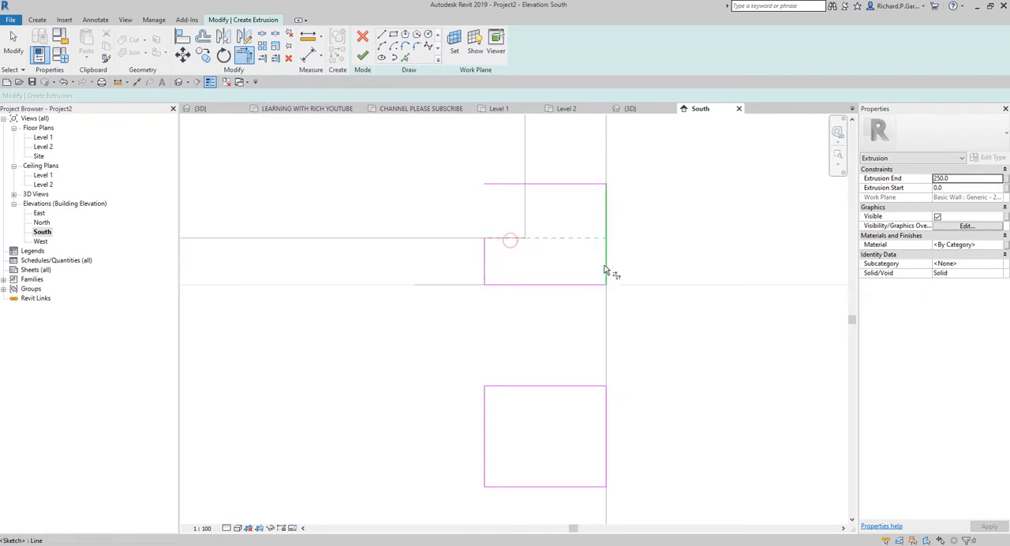
# Step: Delete the leftover 300 mm sketch line above the trimmed uppermost rectangle
pyautogui.click(13, 43)
pyautogui.click(575, 184)
pyautogui.click(576, 189)
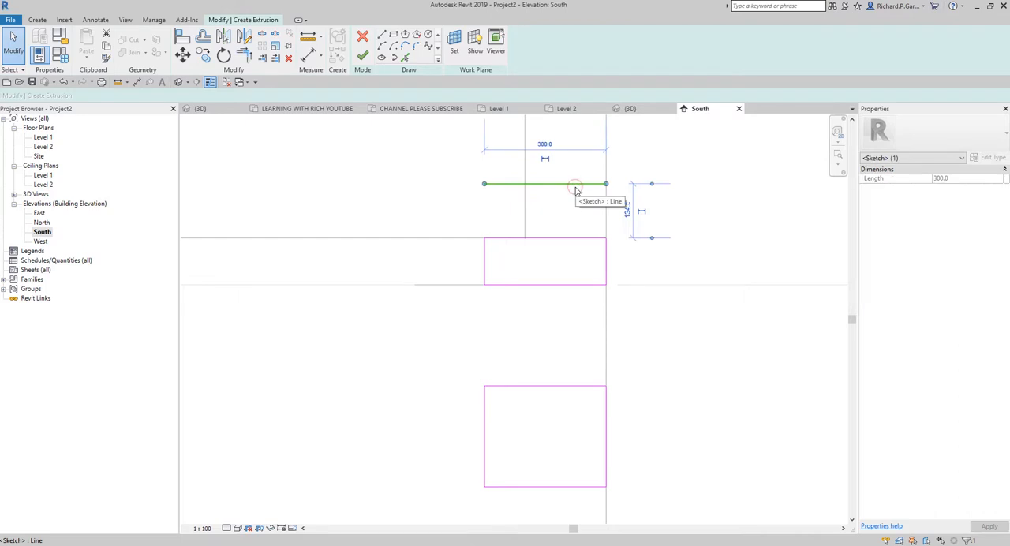
pyautogui.press('Delete')
pyautogui.scroll(-7, 606, 322)
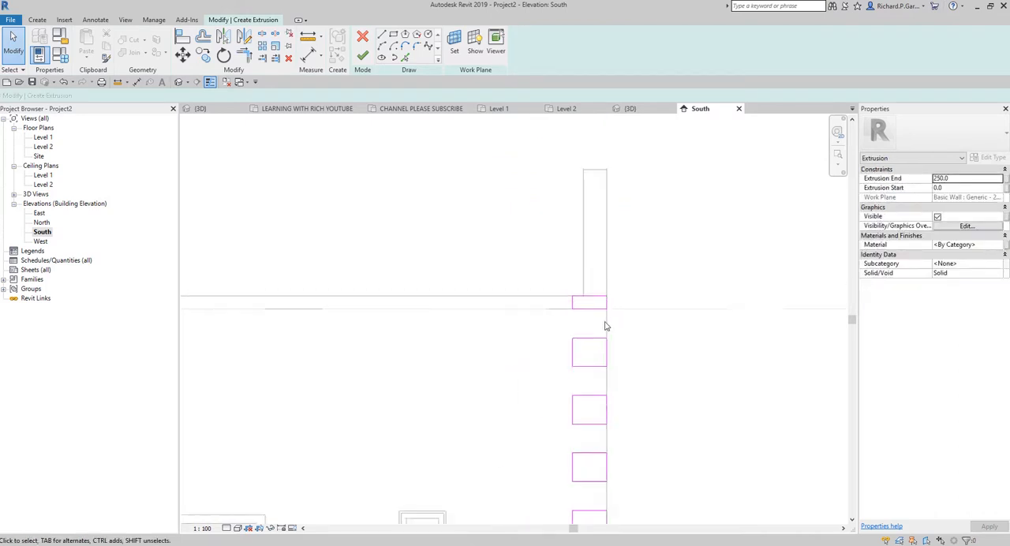
# Step: Delete the spacer sketch line between the two lowest rectangles on the wall's right edge
pyautogui.scroll(8, 595, 316)
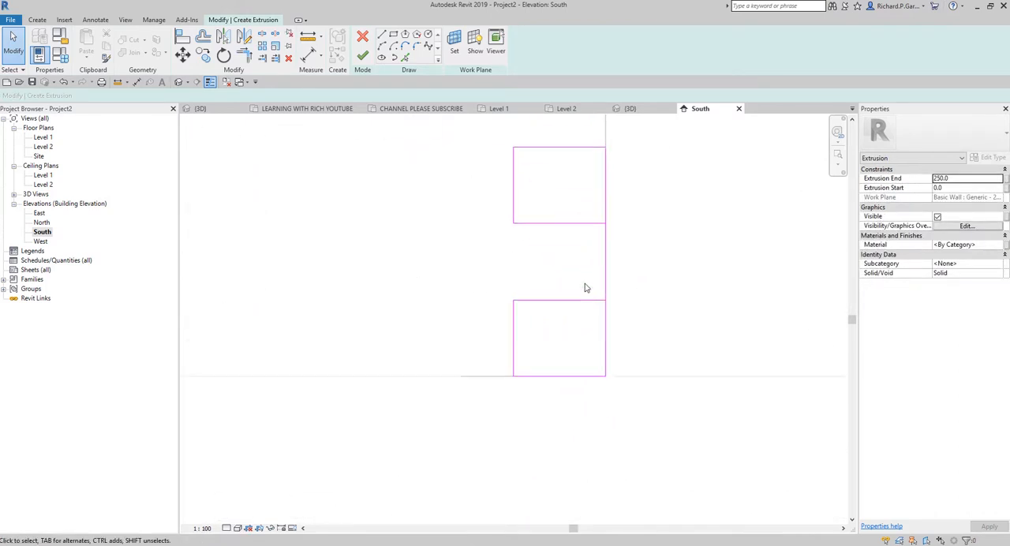
pyautogui.click(605, 266)
pyautogui.press('Delete')
# Step: Set the extrusion end of the quoin sketch to 50 mm
pyautogui.scroll(-3, 706, 289)
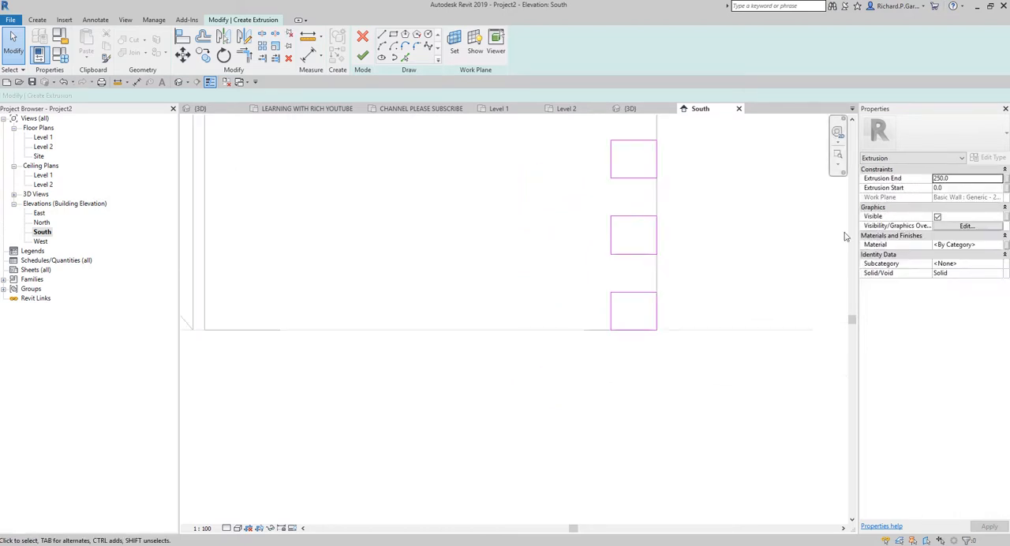
pyautogui.doubleClick(957, 180)
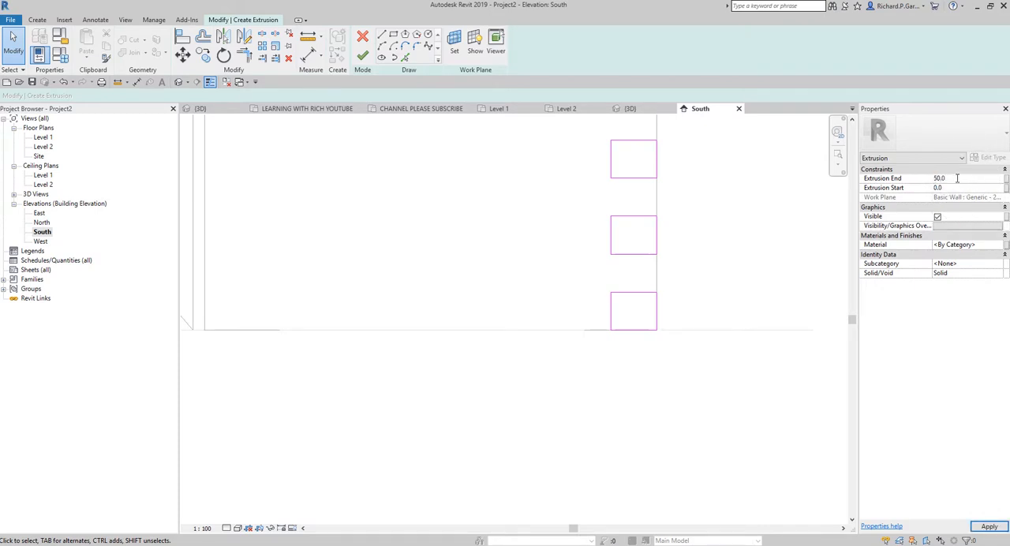
pyautogui.click(700, 256)
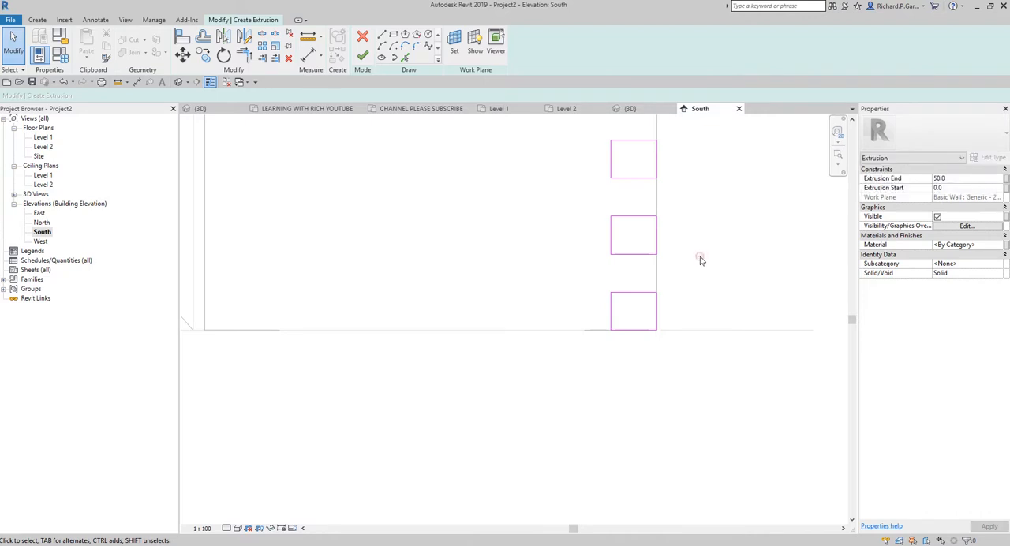
# Step: Assign the Wood - Stained material to the quoin extrusion
pyautogui.scroll(-2, 701, 259)
pyautogui.moveTo(726, 258); pyautogui.dragTo(615, 358, button='middle')
pyautogui.click(977, 246)
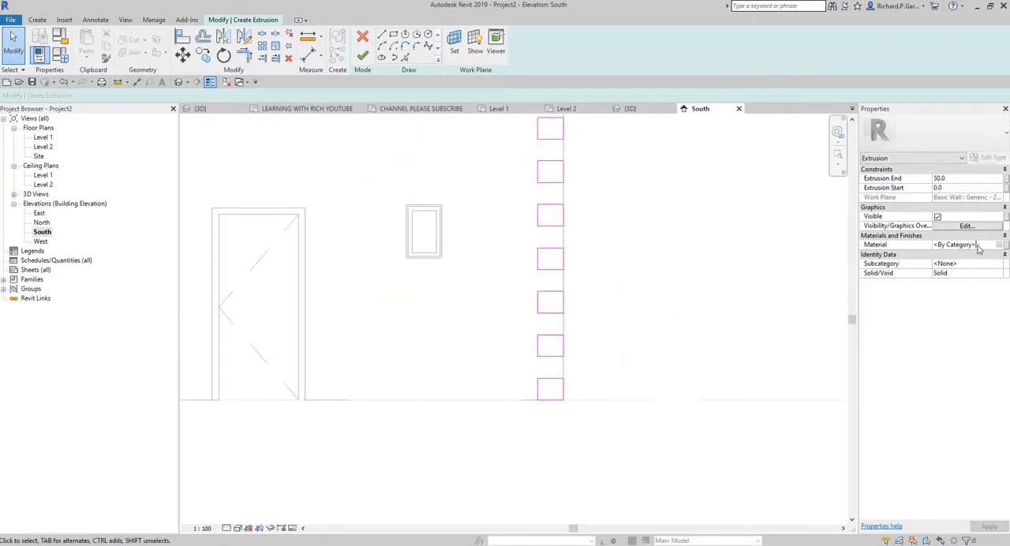
pyautogui.click(978, 247)
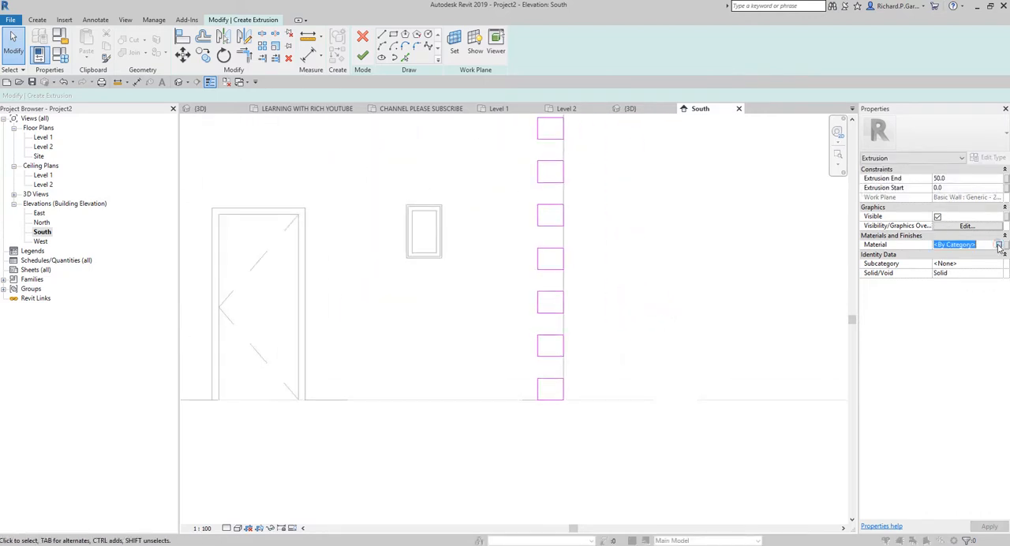
pyautogui.click(999, 246)
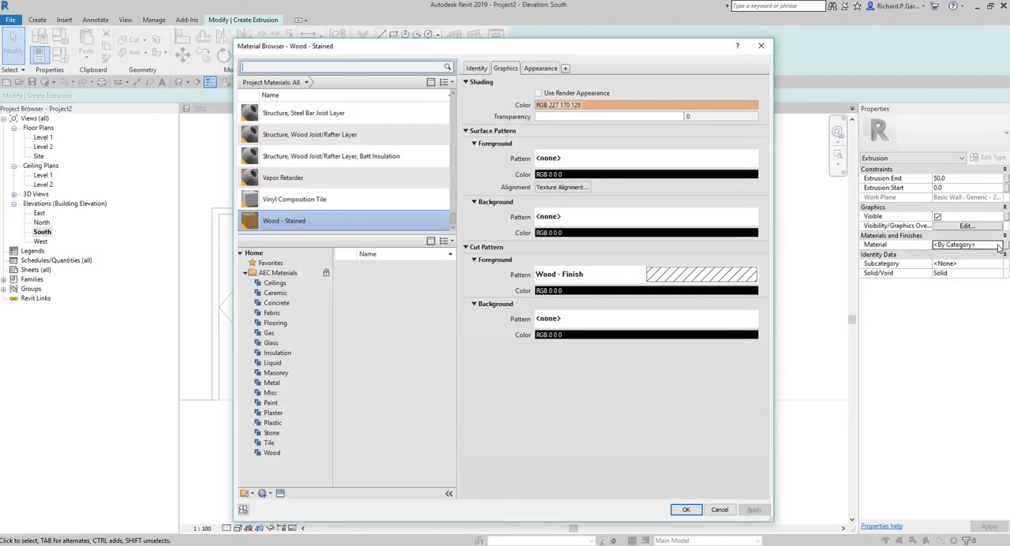
pyautogui.click(300, 136)
pyautogui.click(293, 222)
pyautogui.click(294, 222)
pyautogui.doubleClick(294, 222)
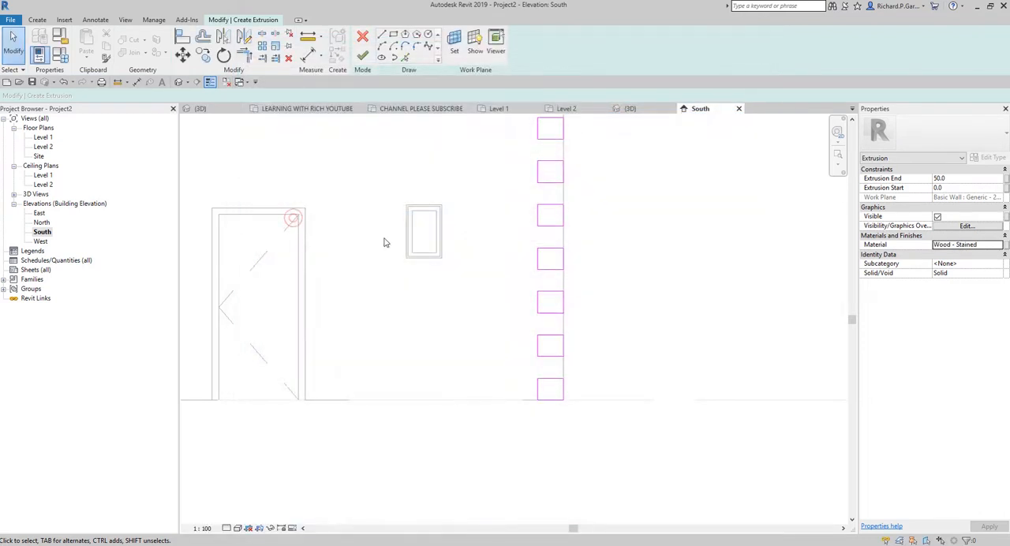
# Step: Finish the quoin extrusion sketch and the in-place wall model
pyautogui.click(945, 249)
pyautogui.click(365, 56)
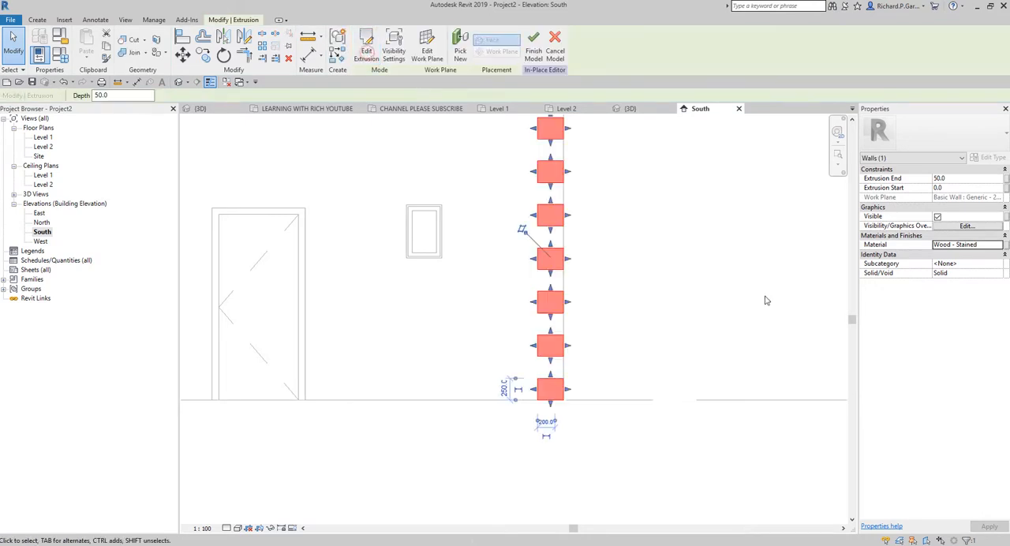
pyautogui.click(532, 46)
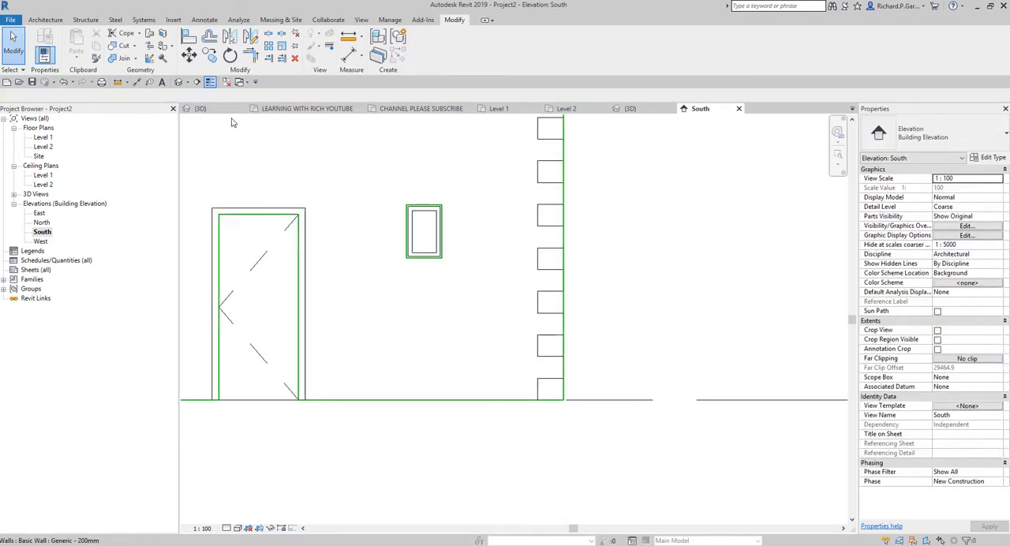
# Step: Preview the quoins on the South elevation in the Realistic visual style, and return the view to Hidden Line
pyautogui.click(237, 529)
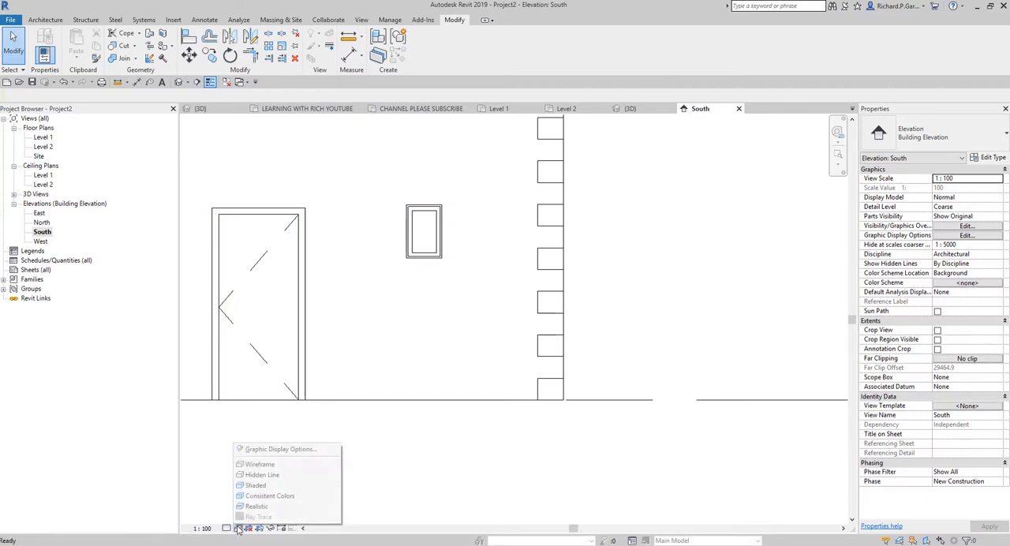
pyautogui.click(259, 505)
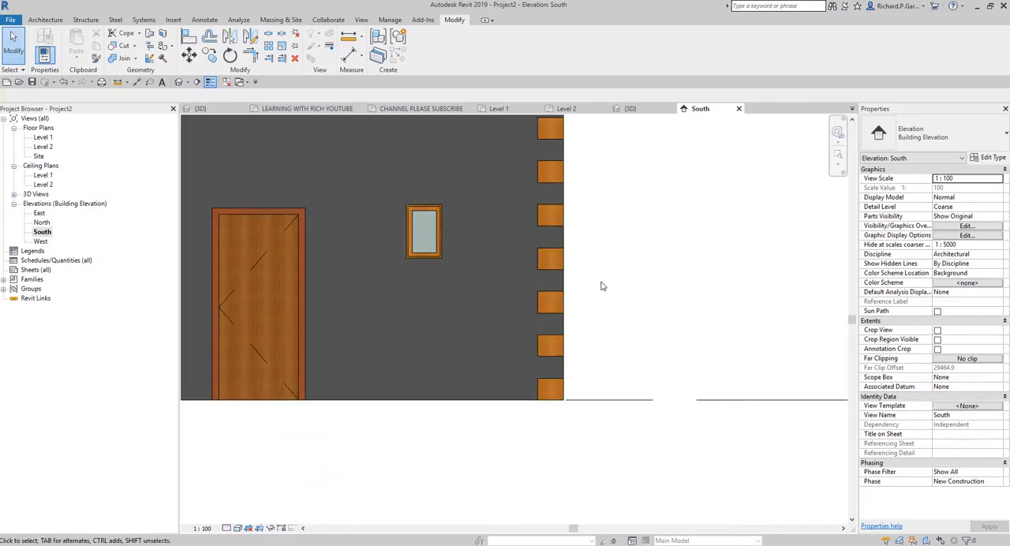
pyautogui.scroll(-5, 576, 310)
pyautogui.moveTo(600, 297); pyautogui.dragTo(575, 260, button='middle')
pyautogui.scroll(5, 540, 284)
pyautogui.scroll(-2, 575, 383)
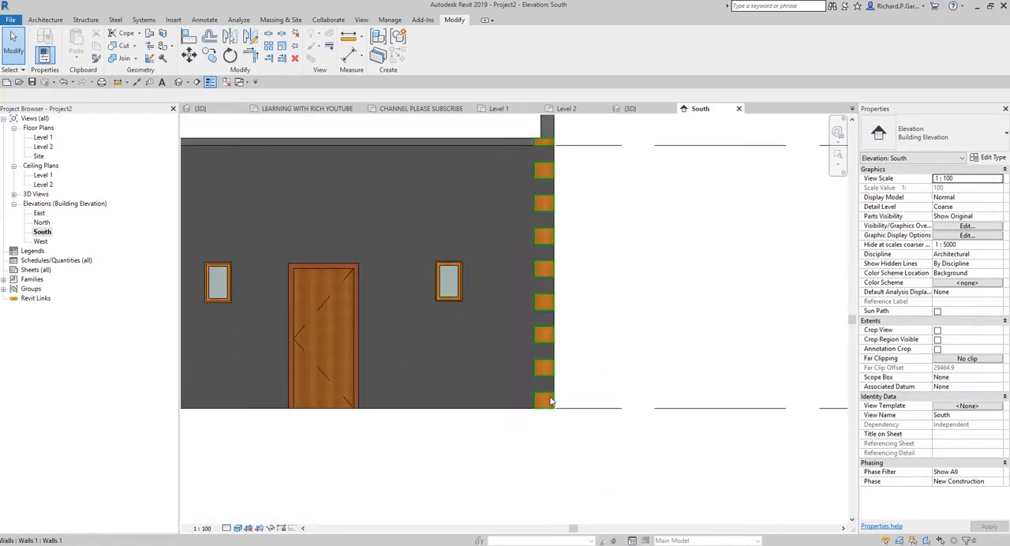
pyautogui.scroll(4, 547, 401)
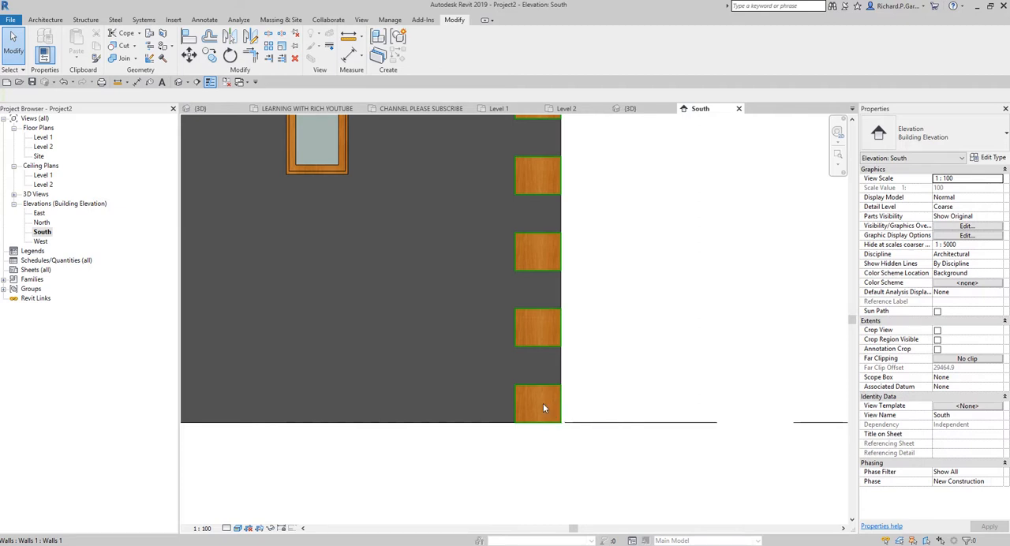
pyautogui.click(239, 529)
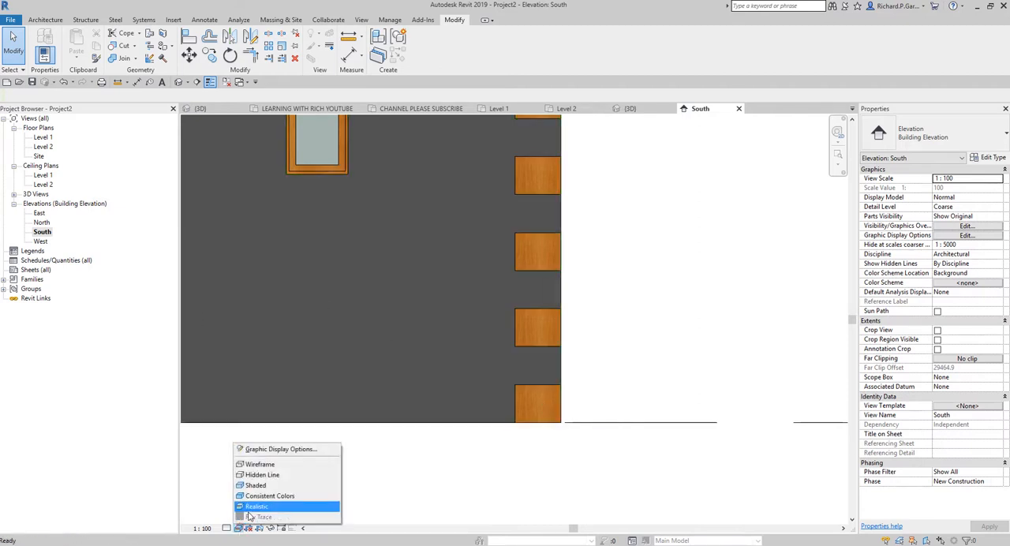
pyautogui.click(273, 475)
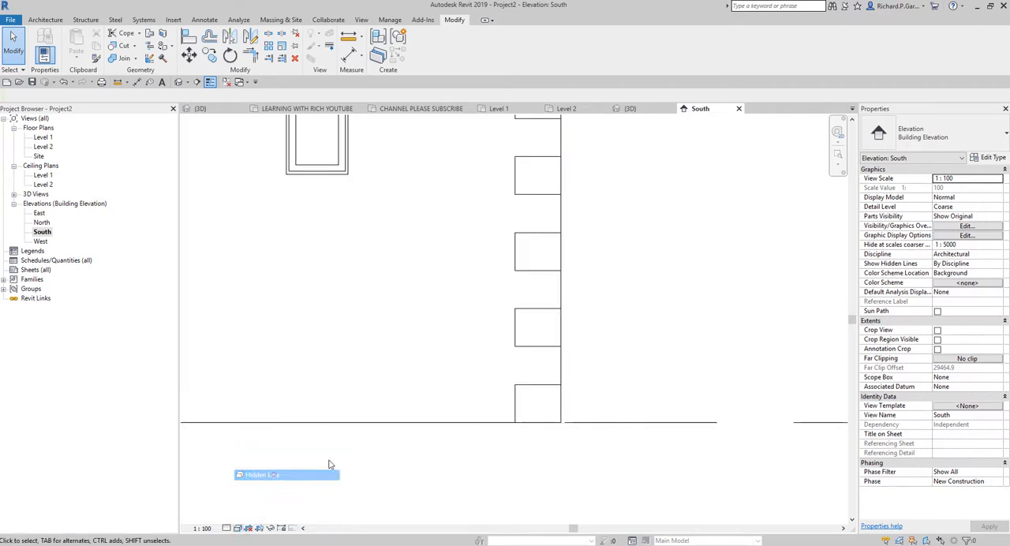
# Step: Reopen the quoin wall model for in-place editing
pyautogui.click(537, 311)
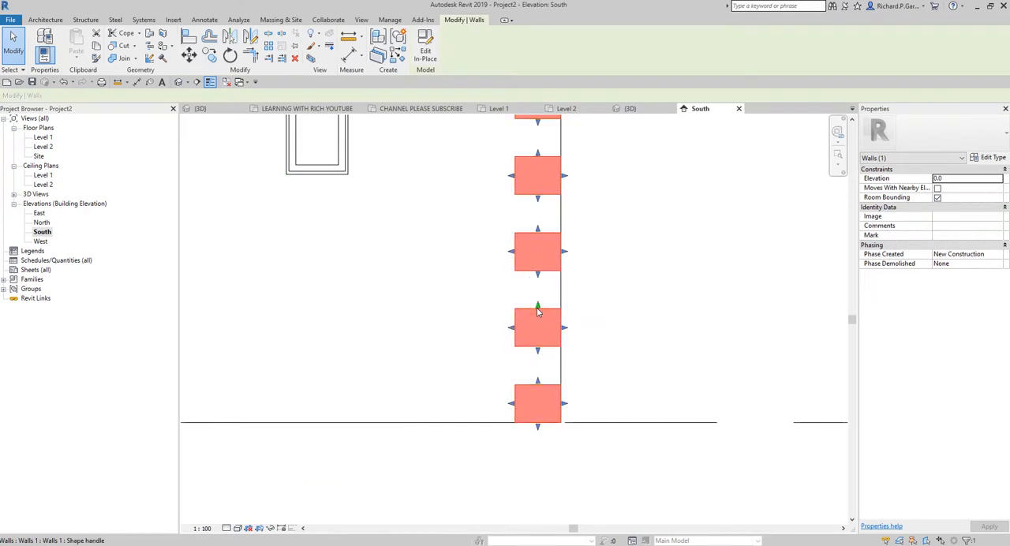
pyautogui.click(424, 45)
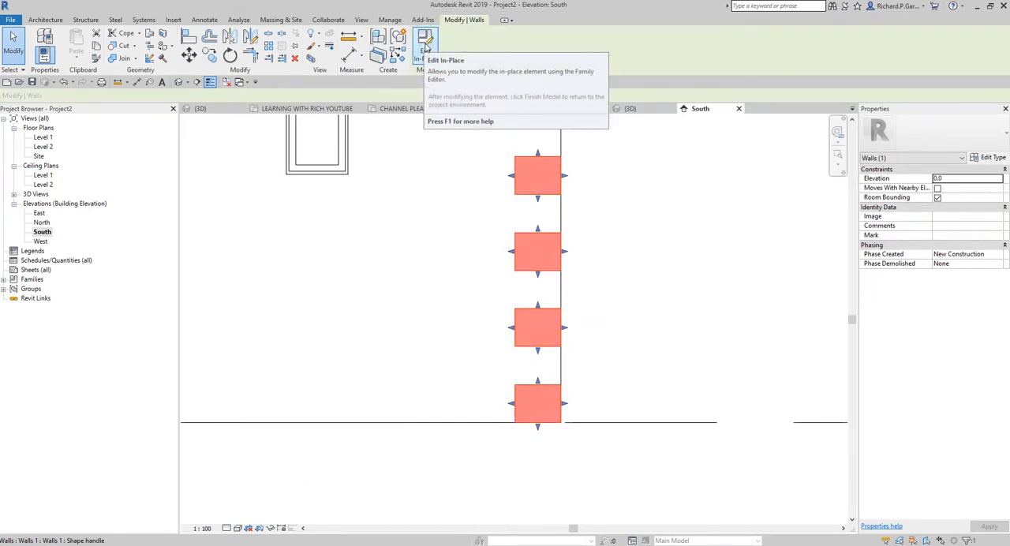
pyautogui.scroll(2, 523, 390)
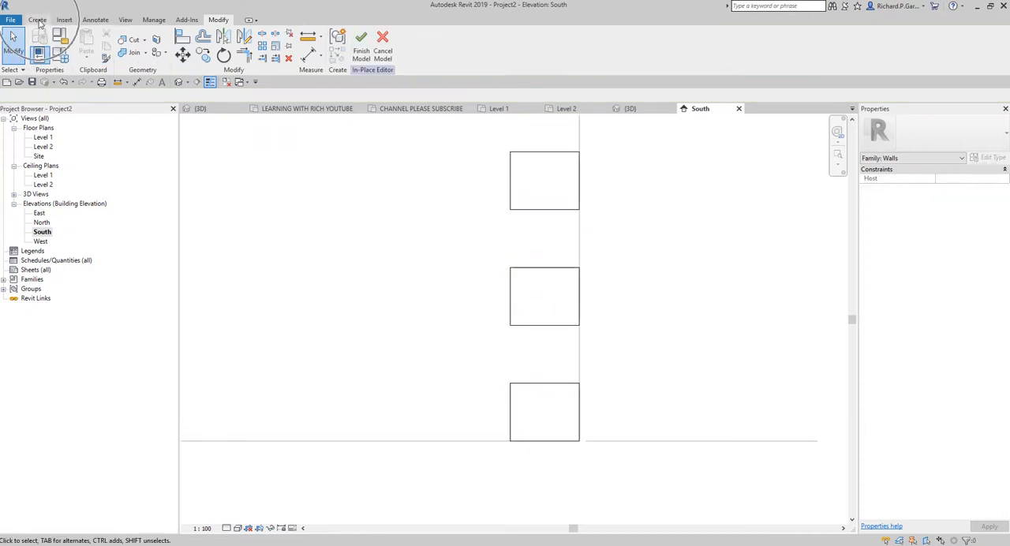
# Step: Start a new extrusion in the in-place model, picking the front wall's face as its work plane
pyautogui.click(38, 20)
pyautogui.click(89, 46)
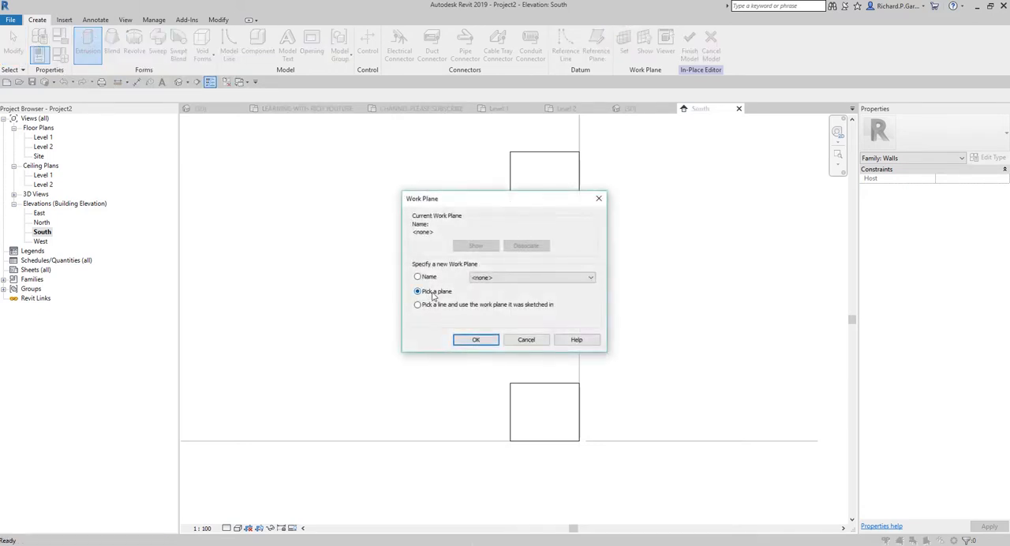
pyautogui.click(432, 294)
pyautogui.click(432, 294)
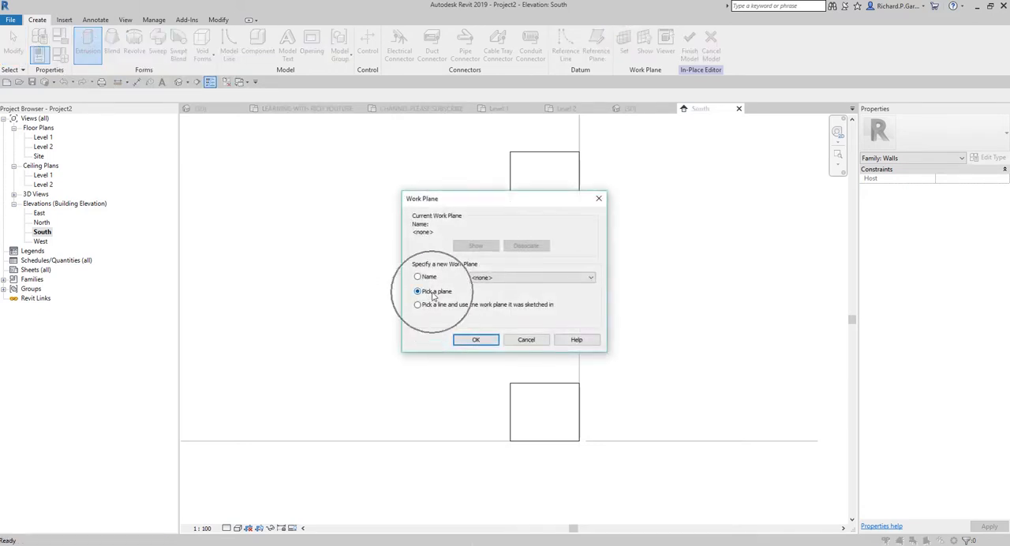
pyautogui.click(474, 340)
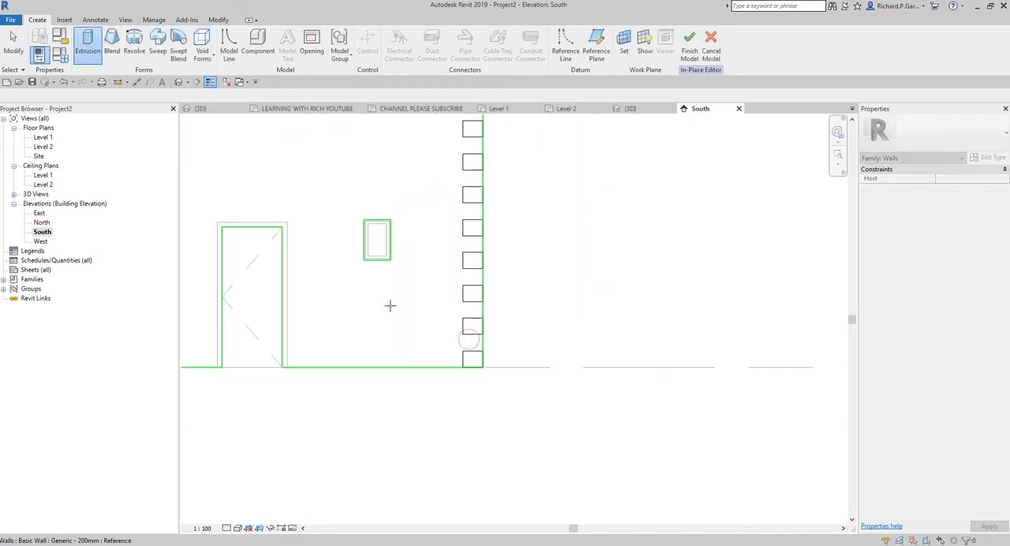
pyautogui.moveTo(390, 306); pyautogui.dragTo(503, 371, button='middle')
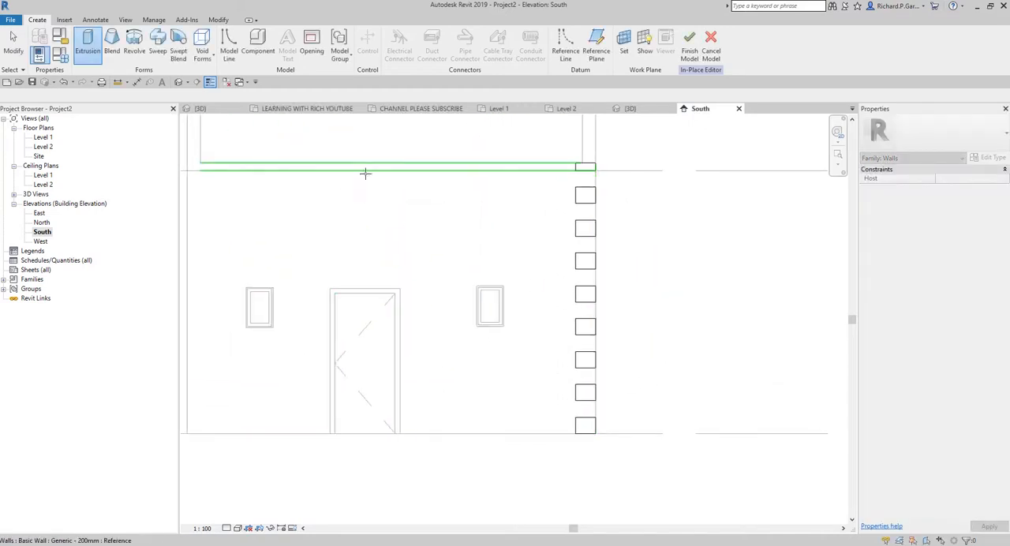
pyautogui.click(483, 384)
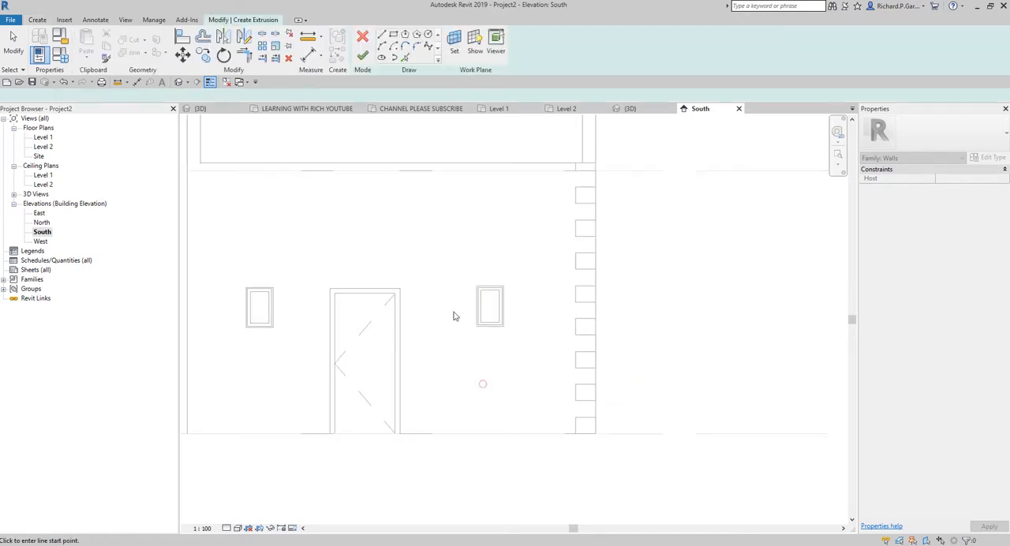
# Step: Add a vertical sketch line offset 250 mm inward from the front wall's right edge
pyautogui.scroll(5, 582, 410)
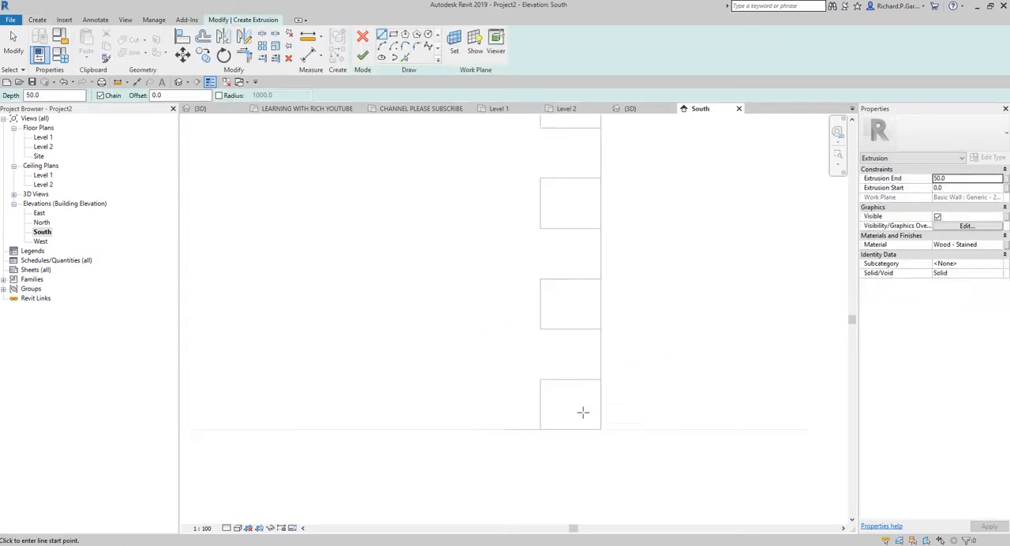
pyautogui.click(405, 58)
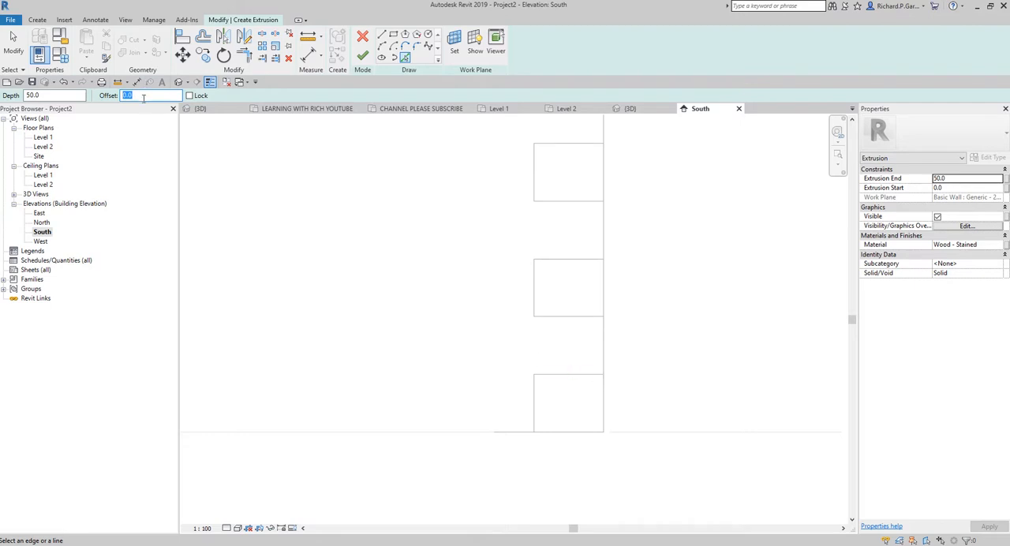
pyautogui.write('2')
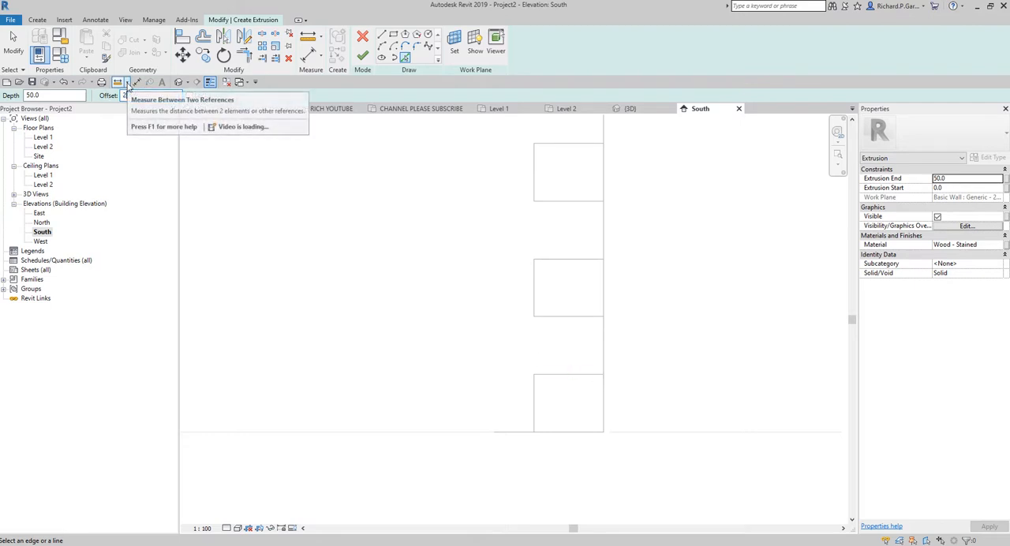
pyautogui.write('50')
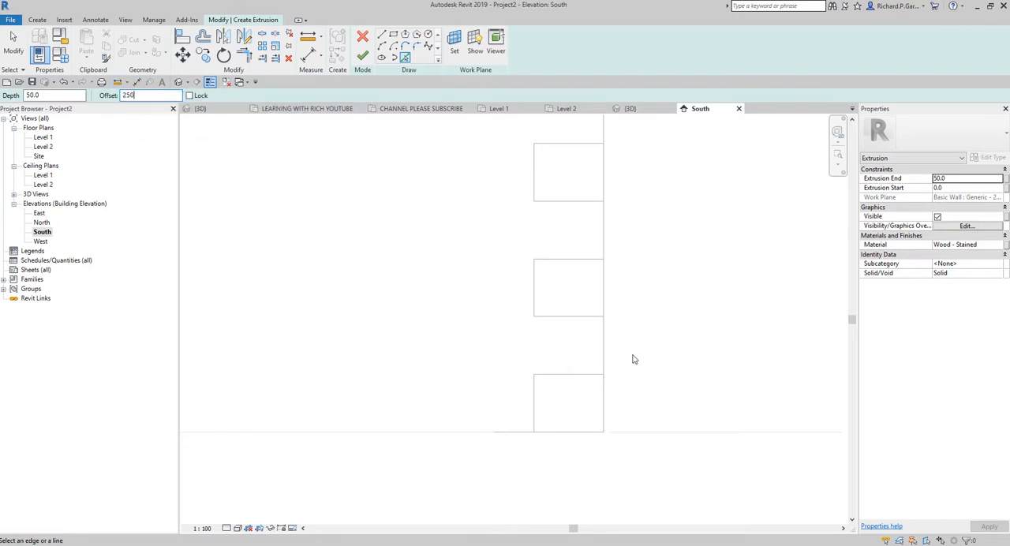
pyautogui.scroll(2, 627, 351)
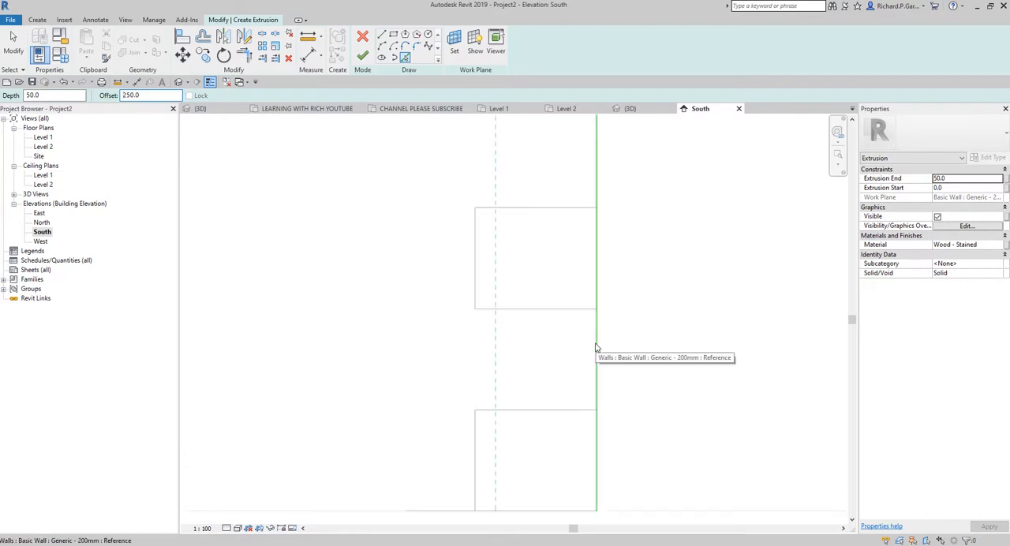
pyautogui.click(597, 348)
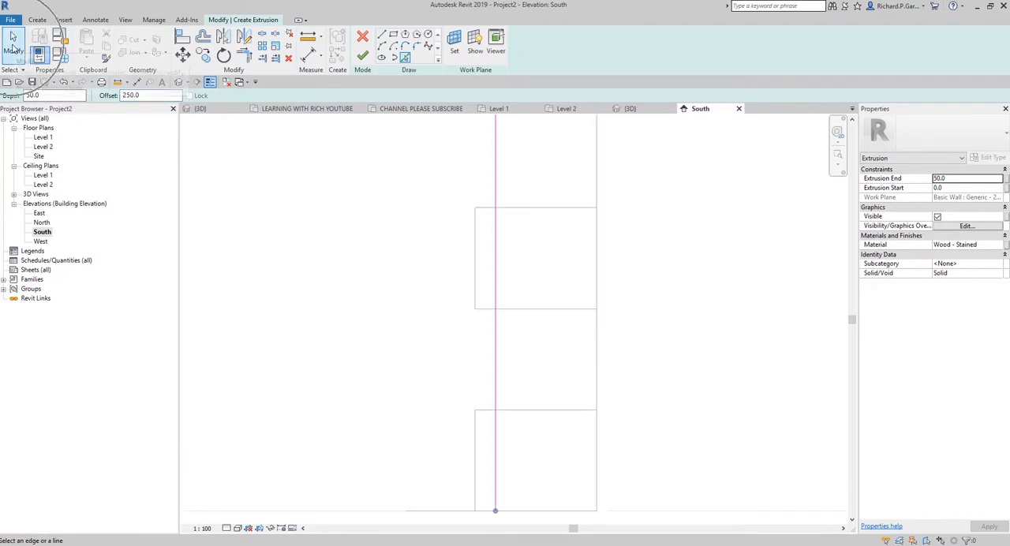
pyautogui.click(13, 45)
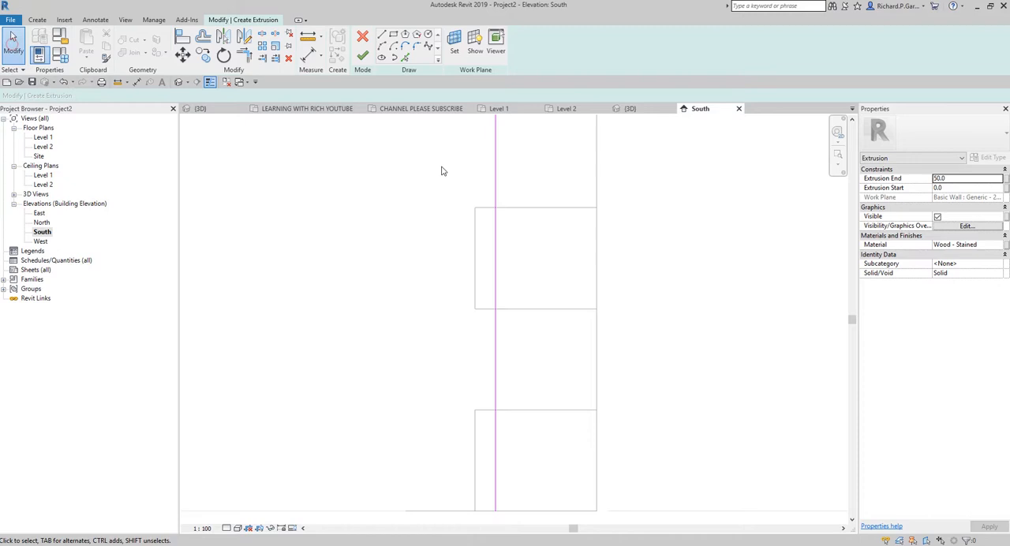
# Step: Add zero-offset sketch lines along the lowest quoin's top edge, the second quoin's bottom edge and the wall's right edge
pyautogui.click(405, 59)
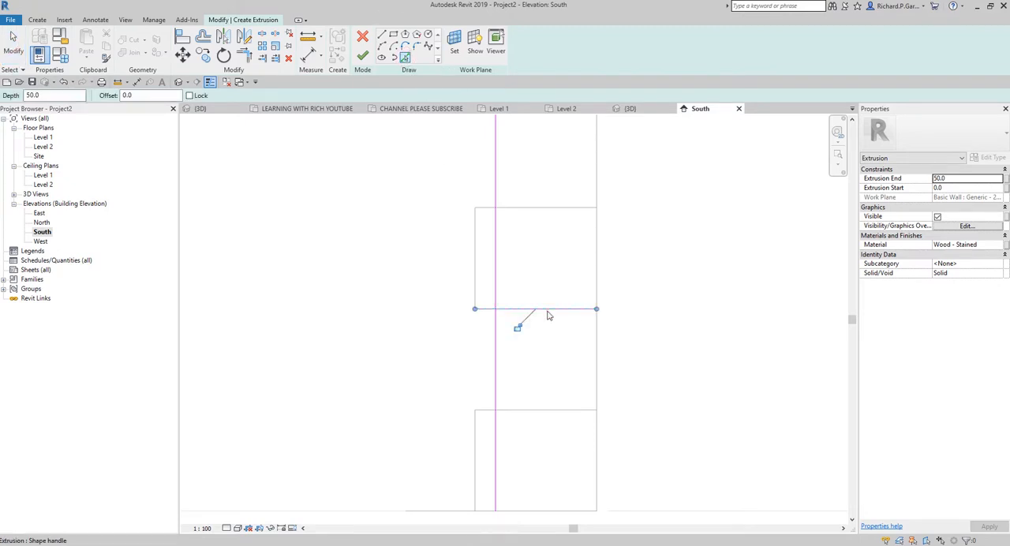
pyautogui.click(567, 410)
pyautogui.click(596, 356)
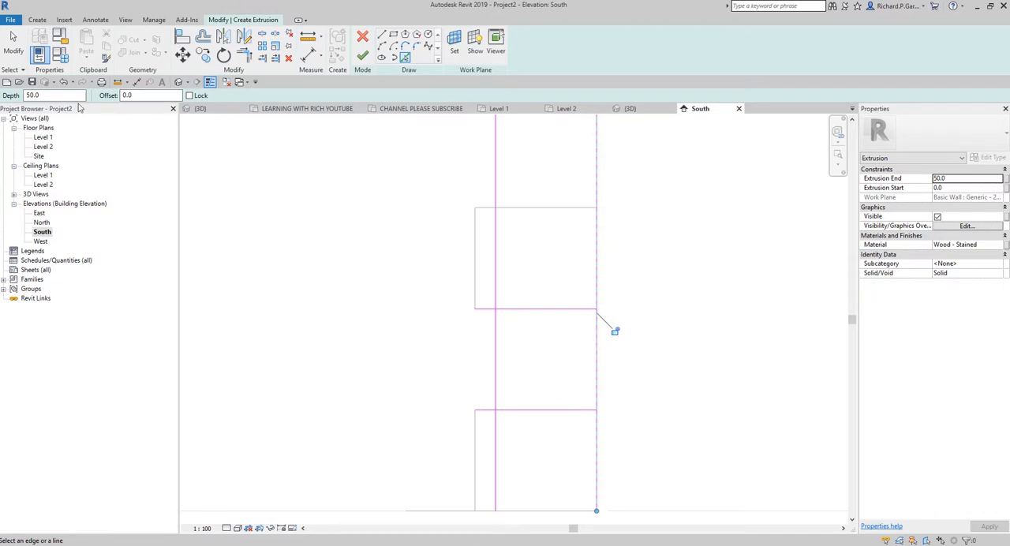
pyautogui.click(13, 46)
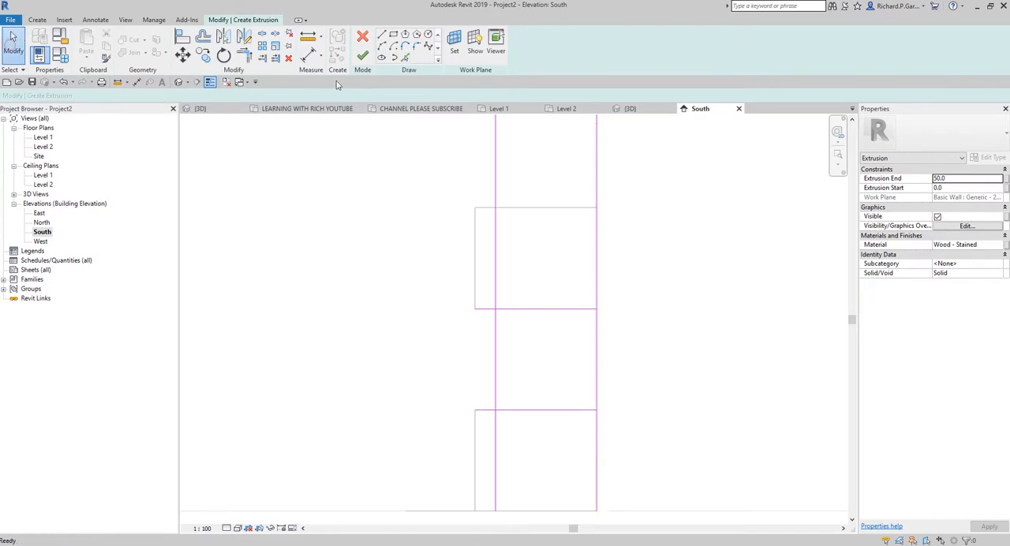
# Step: Trim the sketch lines into a closed square filling the gap between the two lowest quoins on the front wall's right corner
pyautogui.click(250, 55)
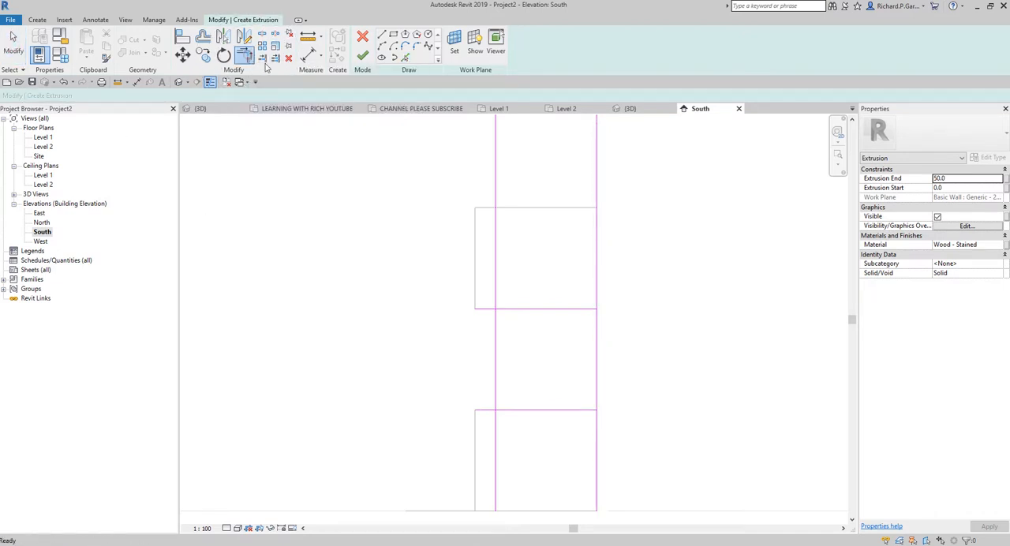
pyautogui.click(500, 343)
pyautogui.click(507, 313)
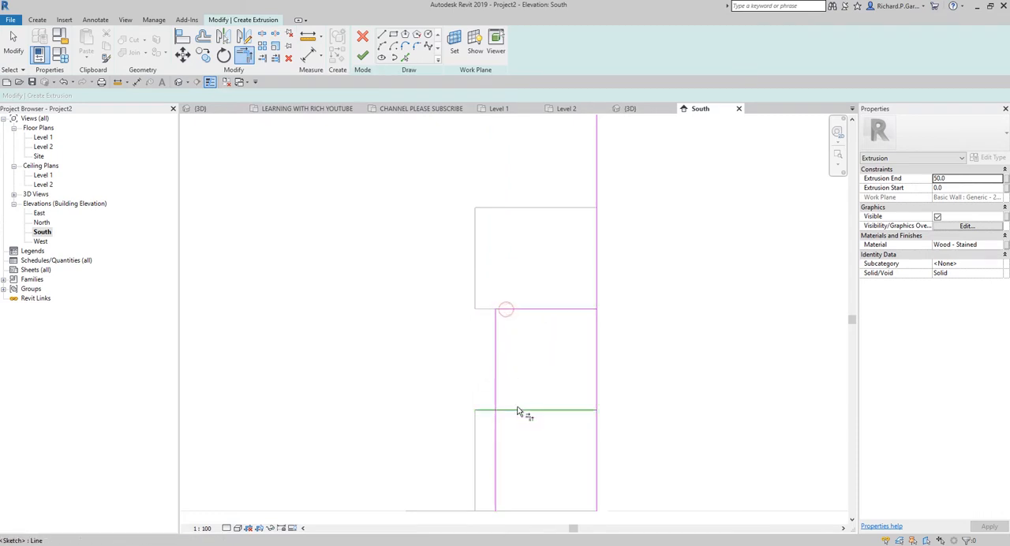
pyautogui.click(499, 385)
pyautogui.click(597, 380)
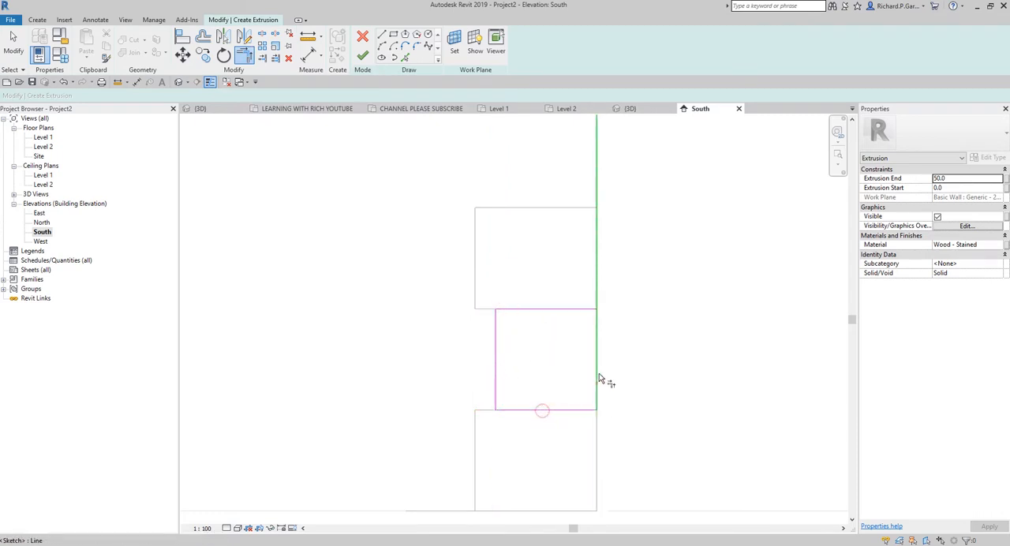
pyautogui.click(588, 309)
pyautogui.click(598, 326)
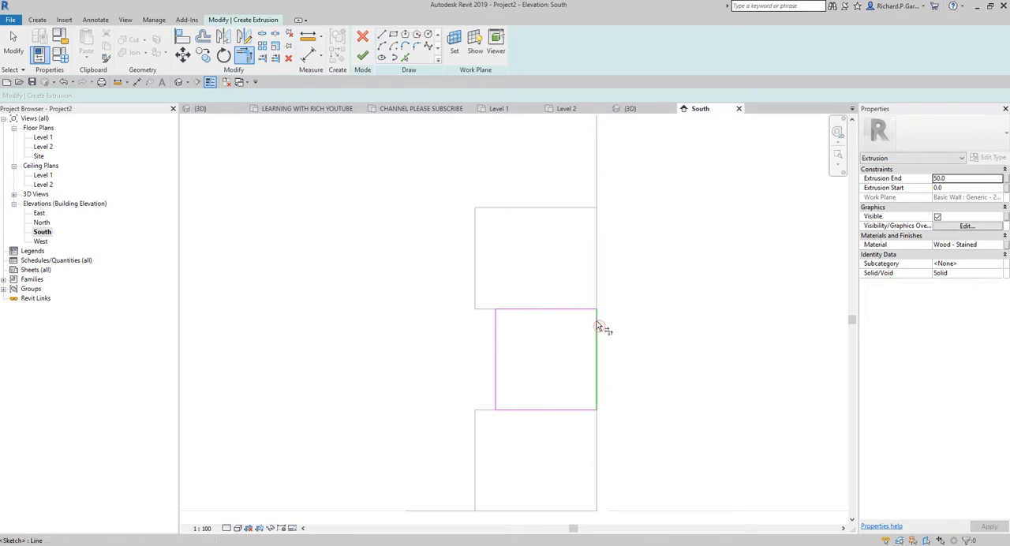
pyautogui.scroll(-2, 598, 326)
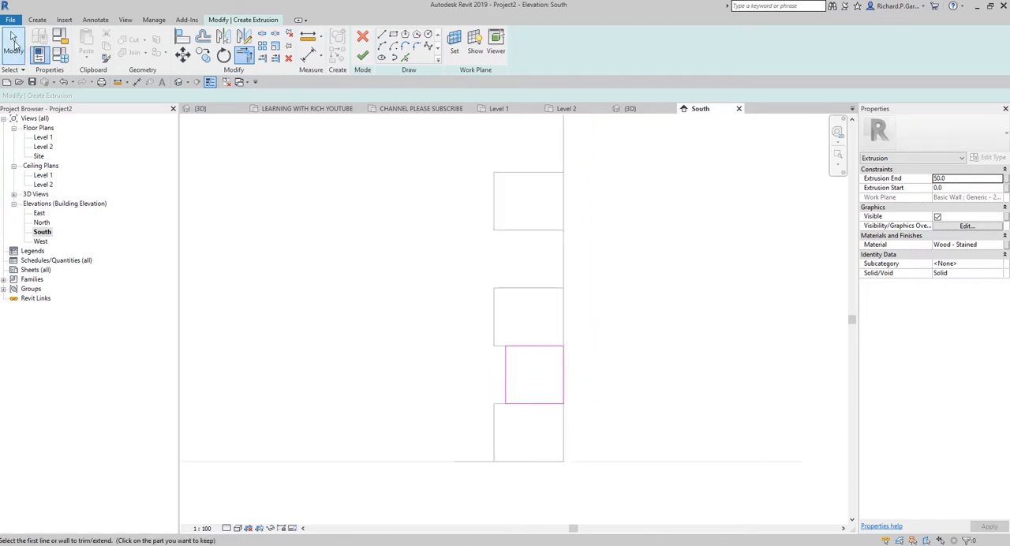
pyautogui.click(13, 43)
# Step: Copy the closed square sketch 500 mm upward from its lower right corner into the next gap, with multiple copies enabled
pyautogui.scroll(2, 511, 348)
pyautogui.moveTo(477, 300)
pyautogui.mouseDown()
pyautogui.moveTo(658, 402)
pyautogui.moveTo(715, 477)
pyautogui.mouseUp()
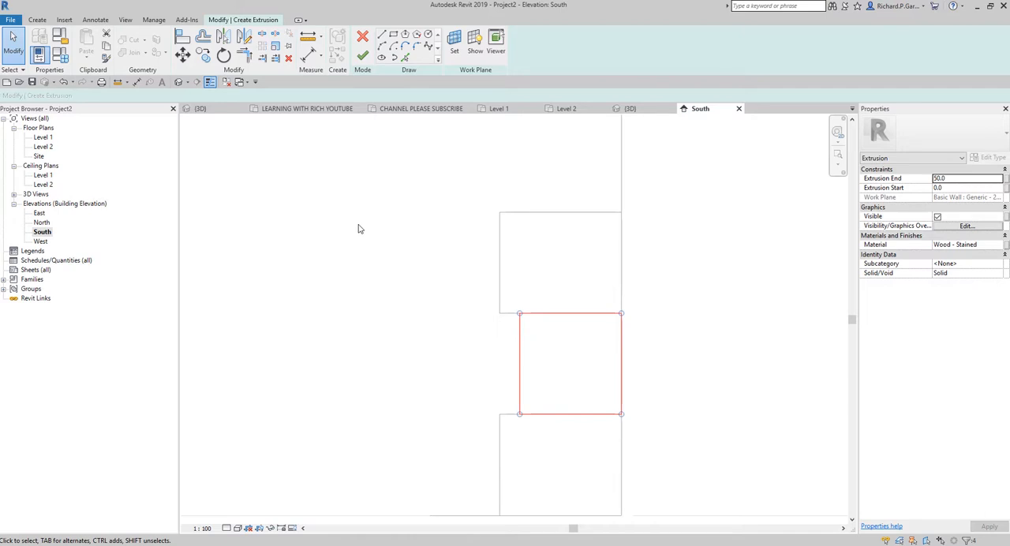
pyautogui.click(204, 57)
pyautogui.scroll(-2, 642, 356)
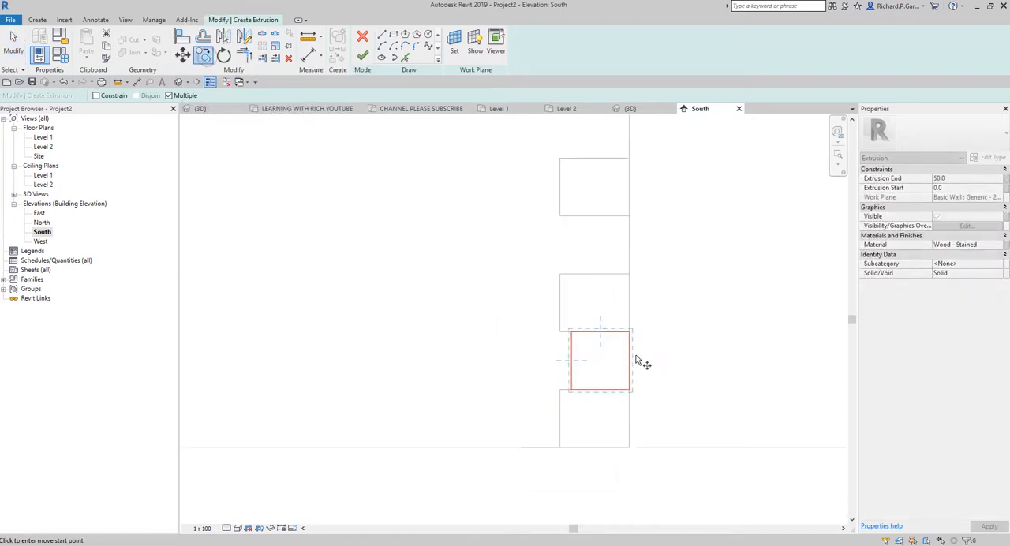
pyautogui.click(628, 390)
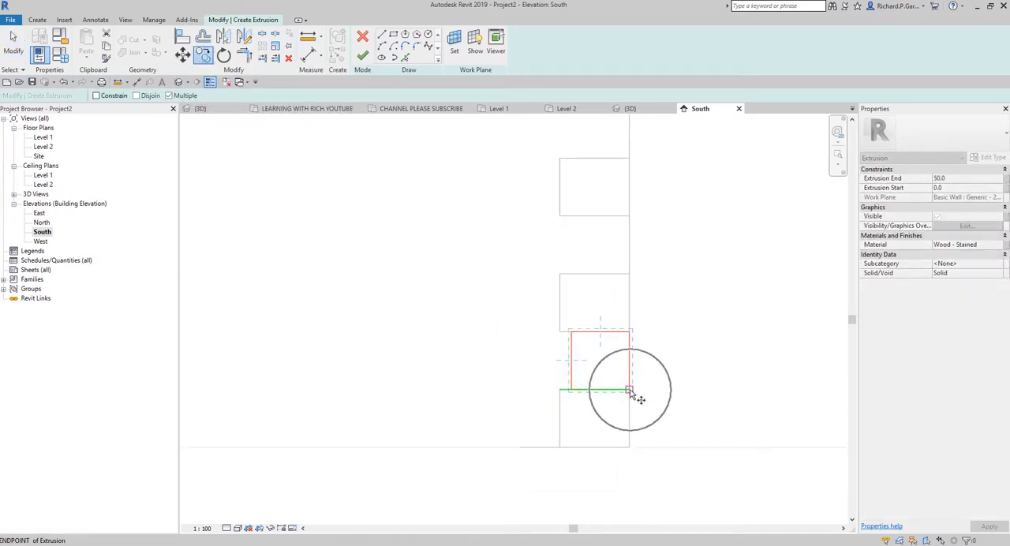
pyautogui.click(630, 274)
# Step: Continue copying the square at 500 mm spacing into the remaining gaps between quoins up to the Level 2 line
pyautogui.moveTo(660, 274); pyautogui.dragTo(615, 471, button='middle')
pyautogui.click(583, 354)
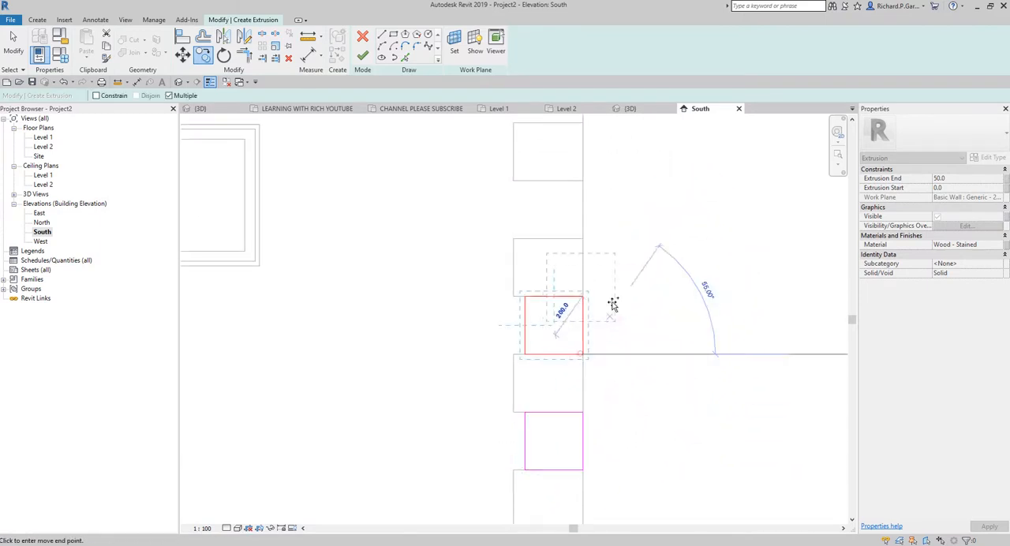
pyautogui.click(583, 239)
pyautogui.moveTo(638, 218); pyautogui.dragTo(639, 424, button='middle')
pyautogui.click(583, 328)
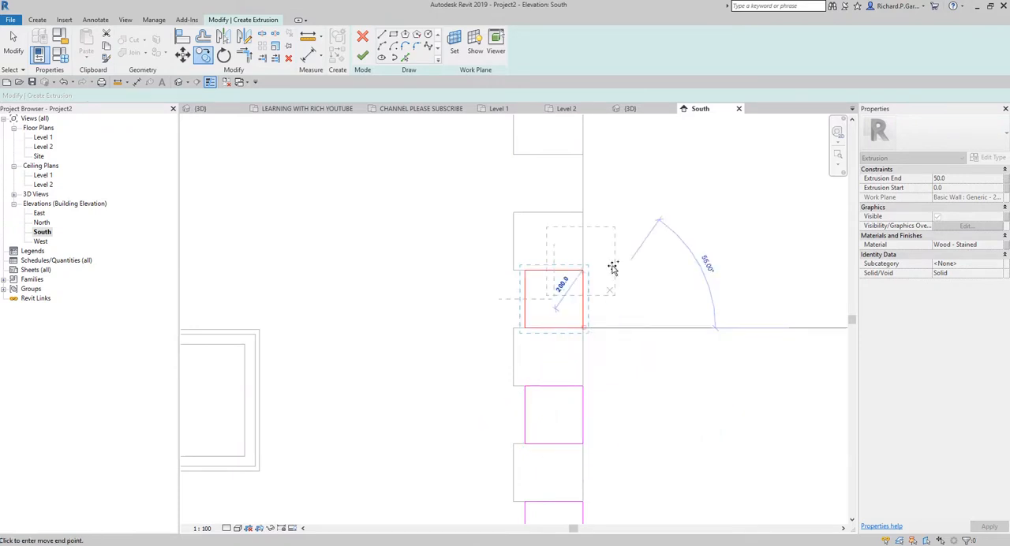
pyautogui.click(583, 213)
pyautogui.moveTo(637, 243); pyautogui.dragTo(637, 455, button='middle')
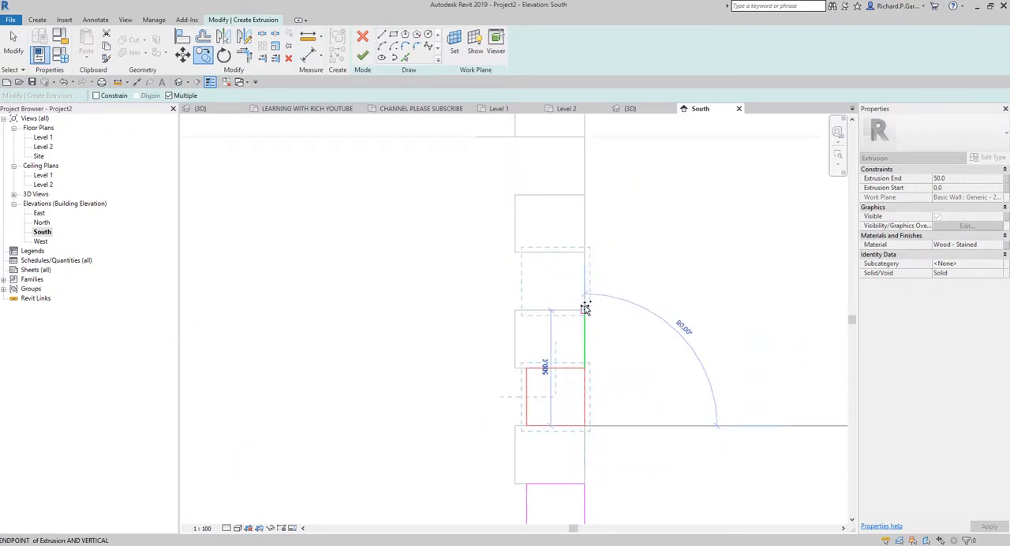
pyautogui.click(584, 310)
pyautogui.click(584, 194)
pyautogui.scroll(-1, 647, 247)
pyautogui.scroll(-2, 647, 247)
pyautogui.moveTo(648, 247); pyautogui.dragTo(620, 345, button='middle')
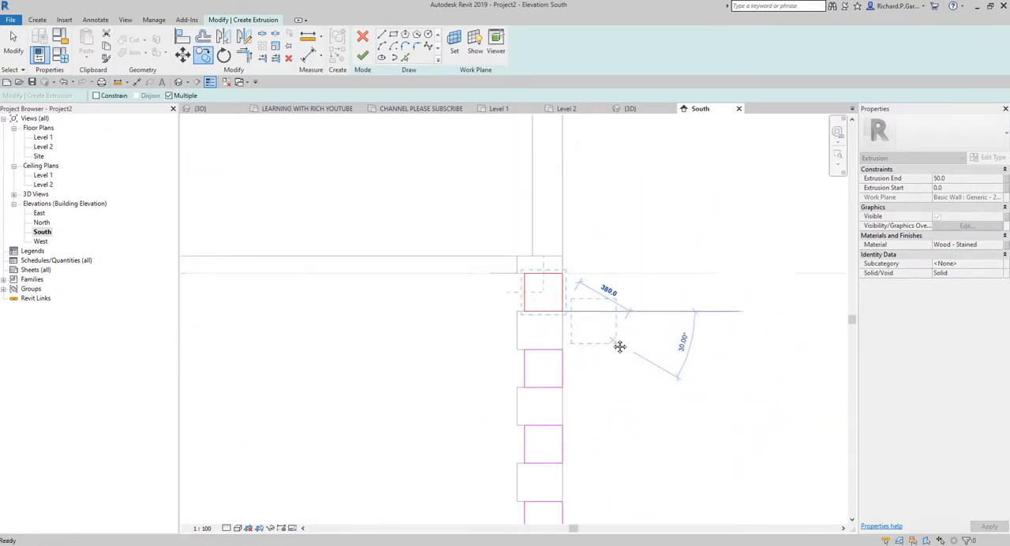
pyautogui.click(16, 41)
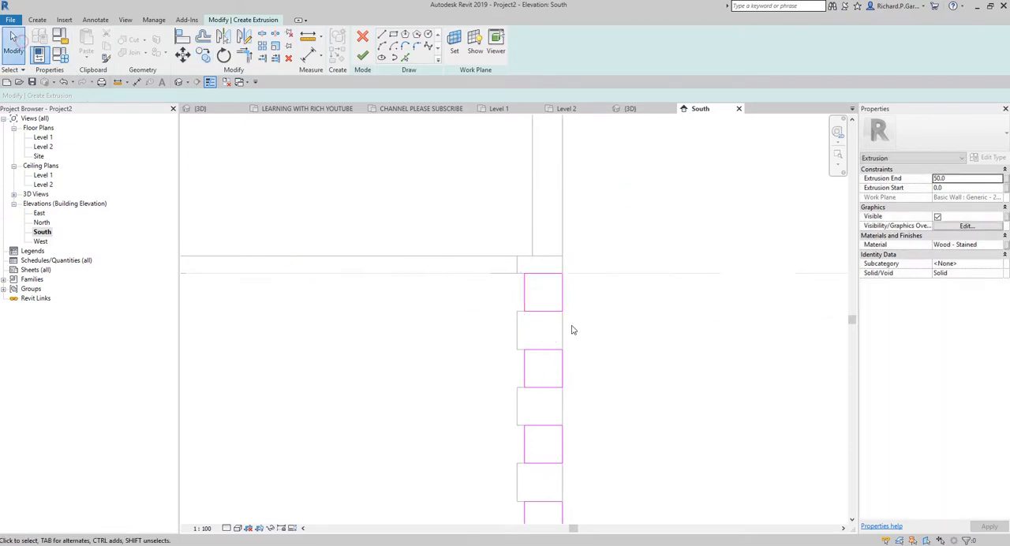
# Step: Set the Extrusion End of the narrower quoins to 30 mm and finish the extrusion sketch
pyautogui.scroll(3, 534, 304)
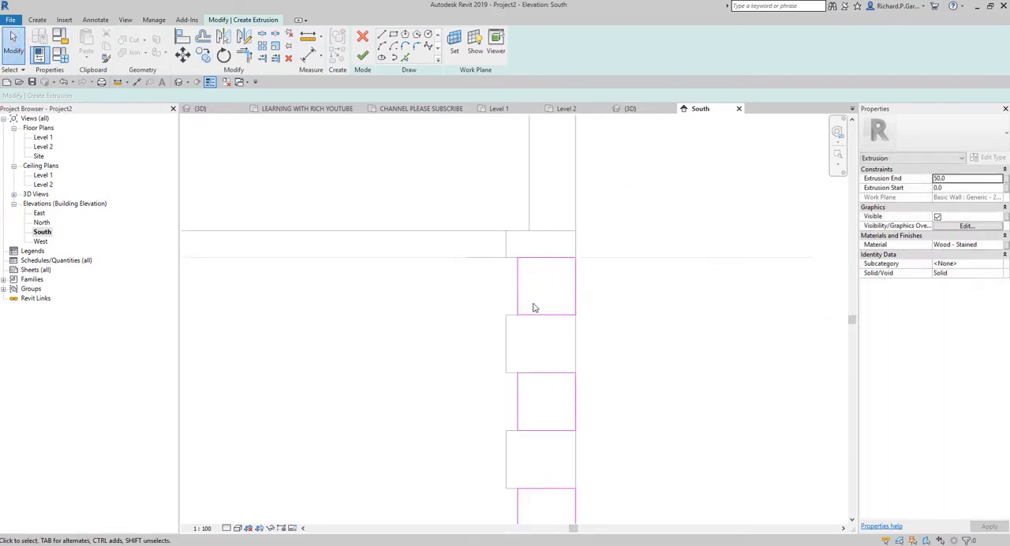
pyautogui.click(952, 180)
pyautogui.write('2')
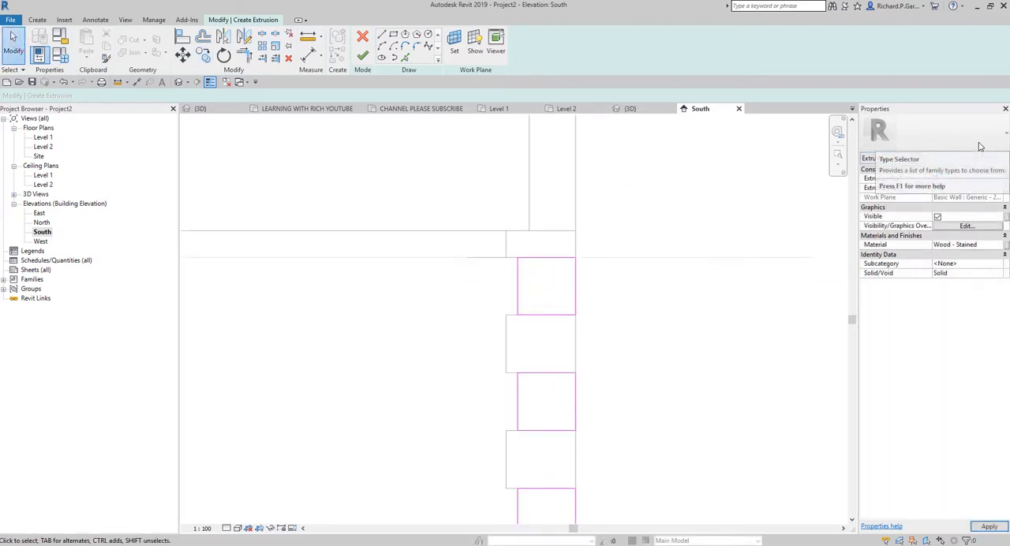
pyautogui.press('ctrl')
pyautogui.press('ctrl')
pyautogui.press('ctrl')
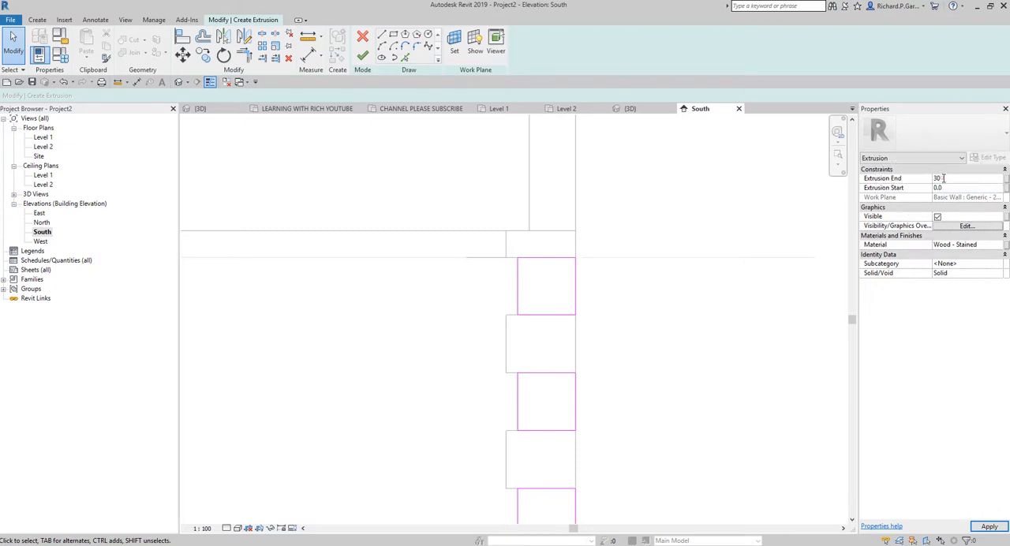
pyautogui.press('ctrl')
pyautogui.press('ctrl')
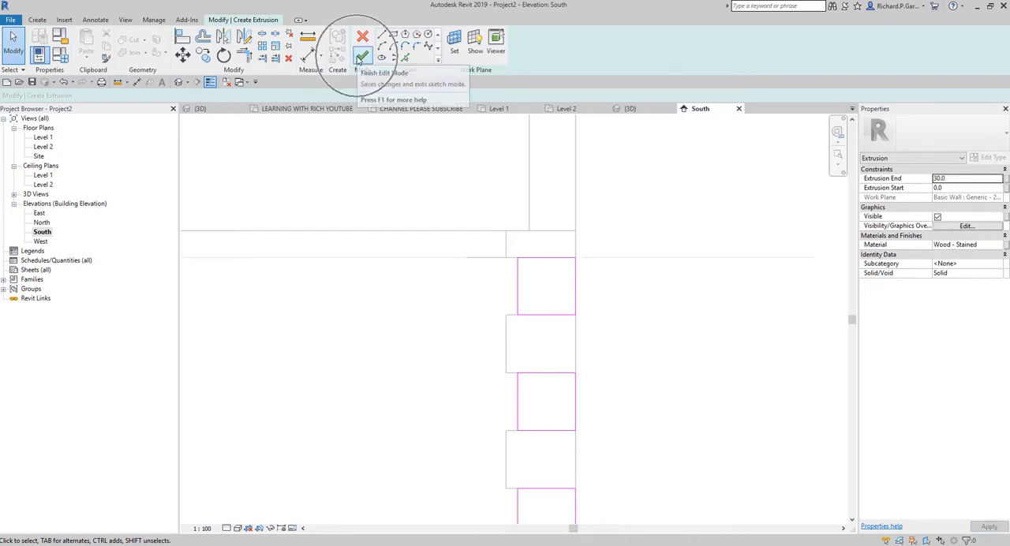
pyautogui.click(360, 58)
pyautogui.click(670, 365)
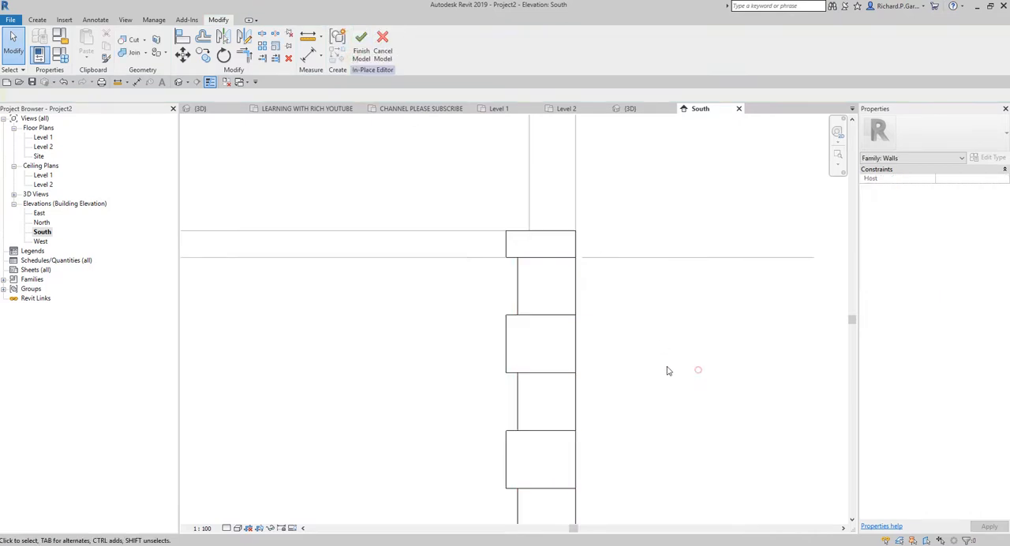
# Step: Display the South elevation in the Shaded visual style and finish the in-place quoin model
pyautogui.click(237, 528)
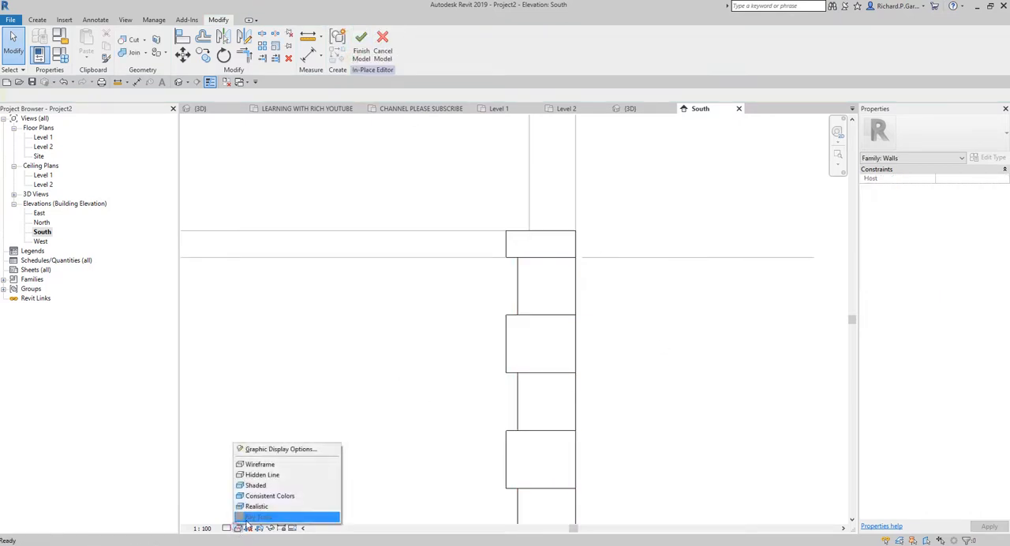
pyautogui.click(265, 485)
pyautogui.scroll(-3, 509, 328)
pyautogui.scroll(-3, 509, 328)
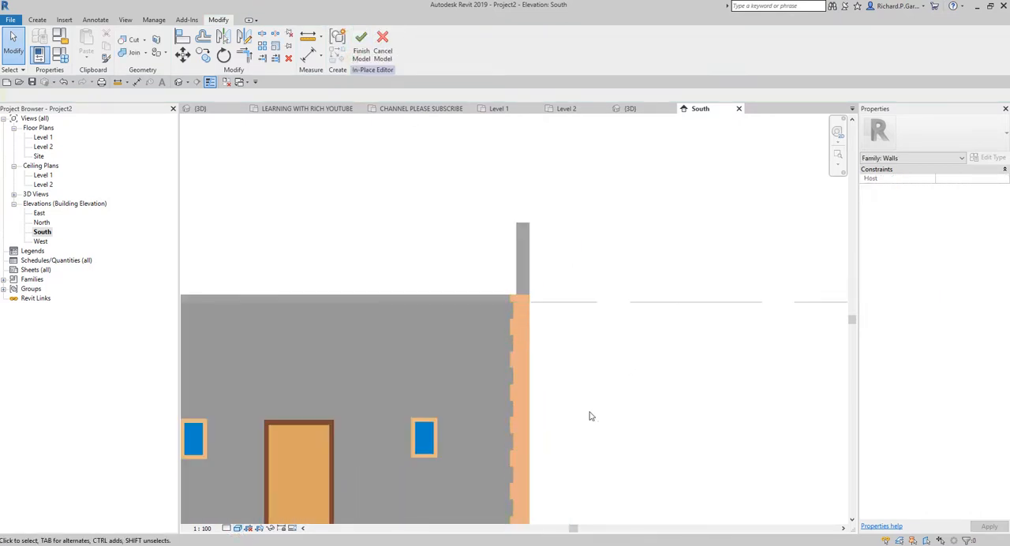
pyautogui.moveTo(591, 415); pyautogui.dragTo(606, 288, button='middle')
pyautogui.scroll(-2, 623, 255)
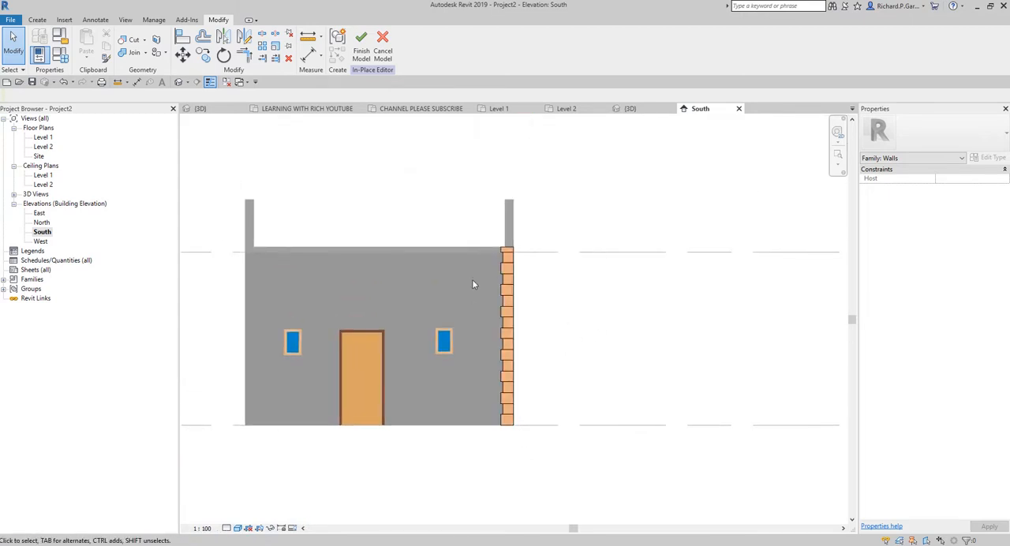
pyautogui.click(362, 43)
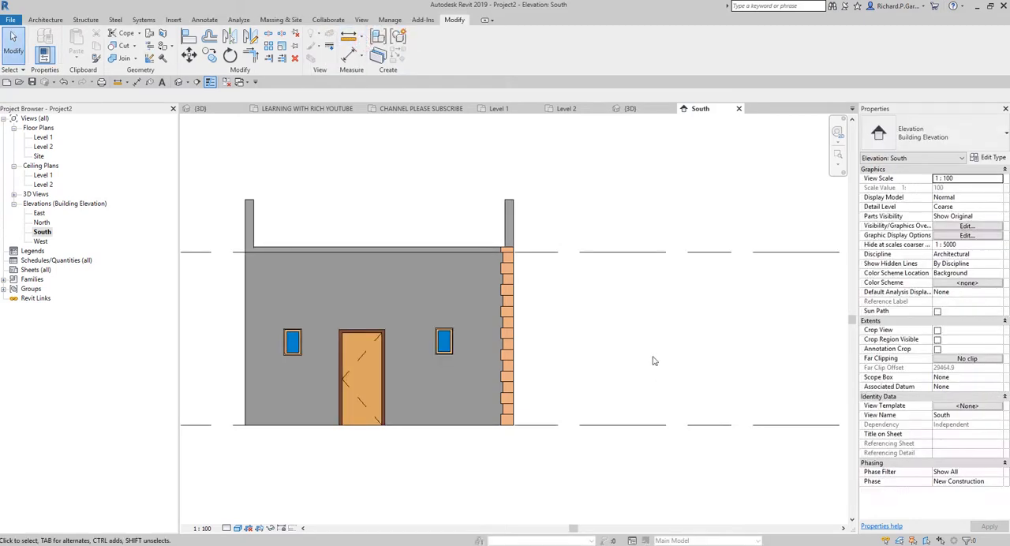
# Step: Examine the finished front corner quoins and the adjoining side wall in the 3D view
pyautogui.click(179, 85)
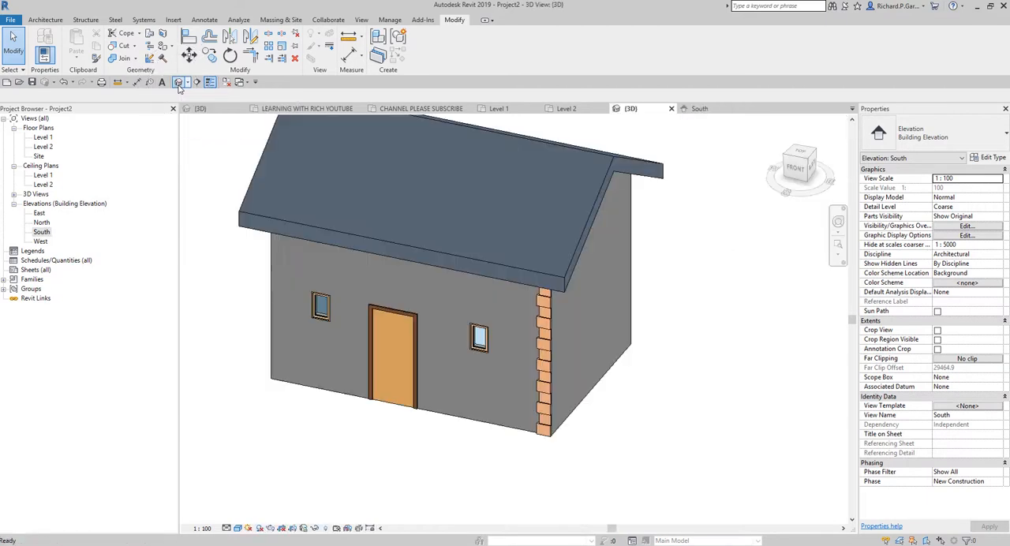
pyautogui.scroll(4, 556, 404)
pyautogui.keyDown('shift'); pyautogui.moveTo(555, 404); pyautogui.dragTo(587, 364, button='middle'); pyautogui.keyUp('shift')
pyautogui.scroll(-5, 596, 352)
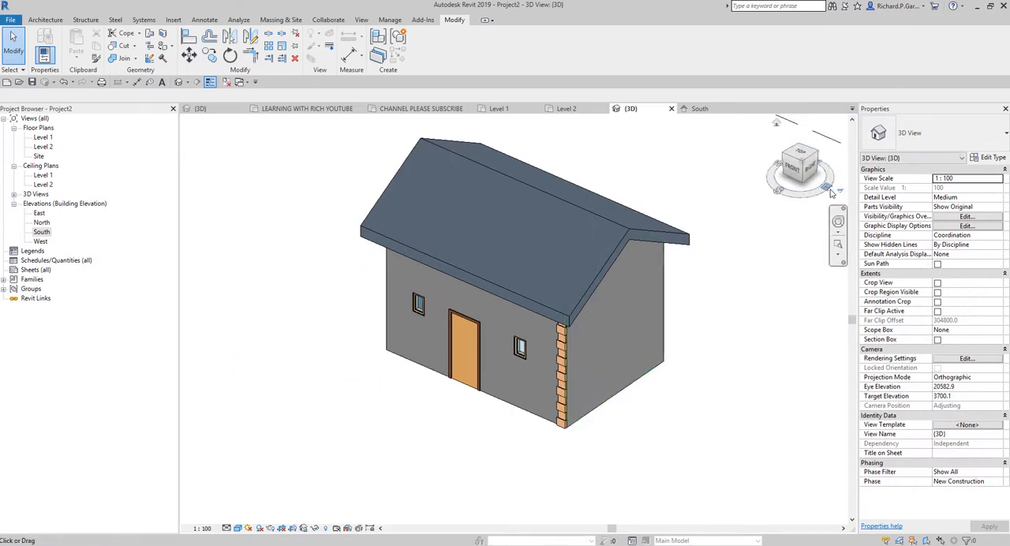
pyautogui.press('ctrl')
pyautogui.press('ctrl')
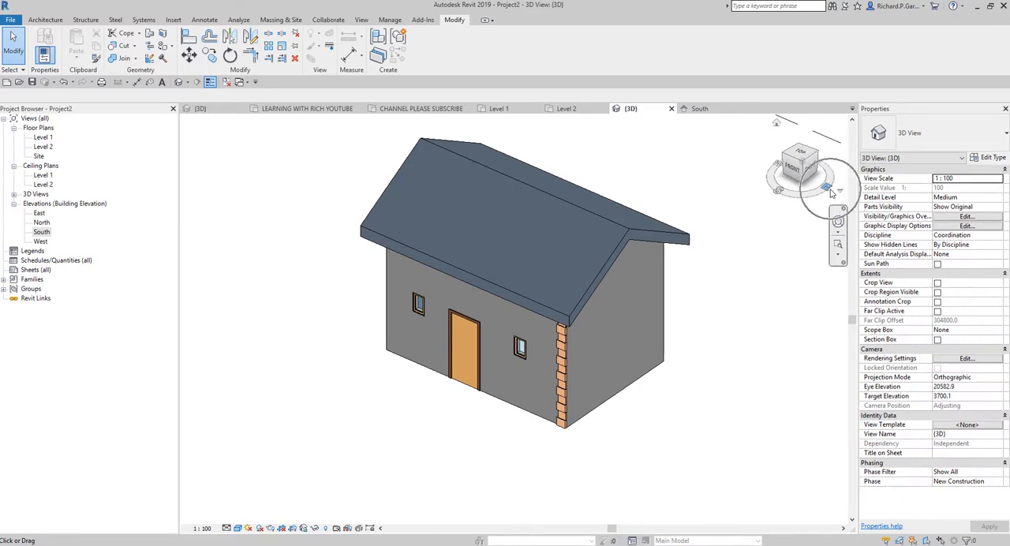
# Step: Open the East elevation and create a new in-place model in the Walls category, keeping the suggested name
pyautogui.doubleClick(39, 214)
pyautogui.scroll(10, 489, 316)
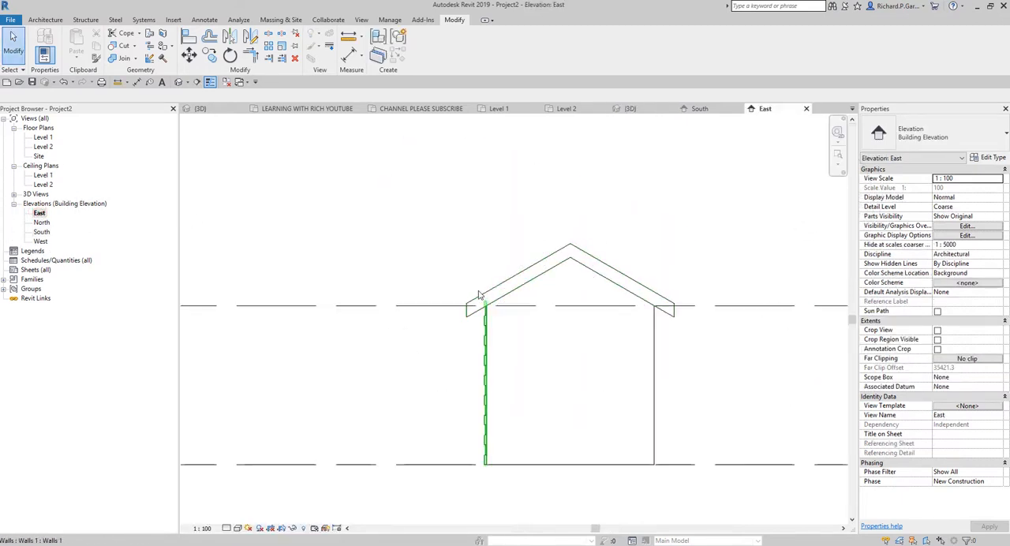
pyautogui.scroll(-8, 534, 403)
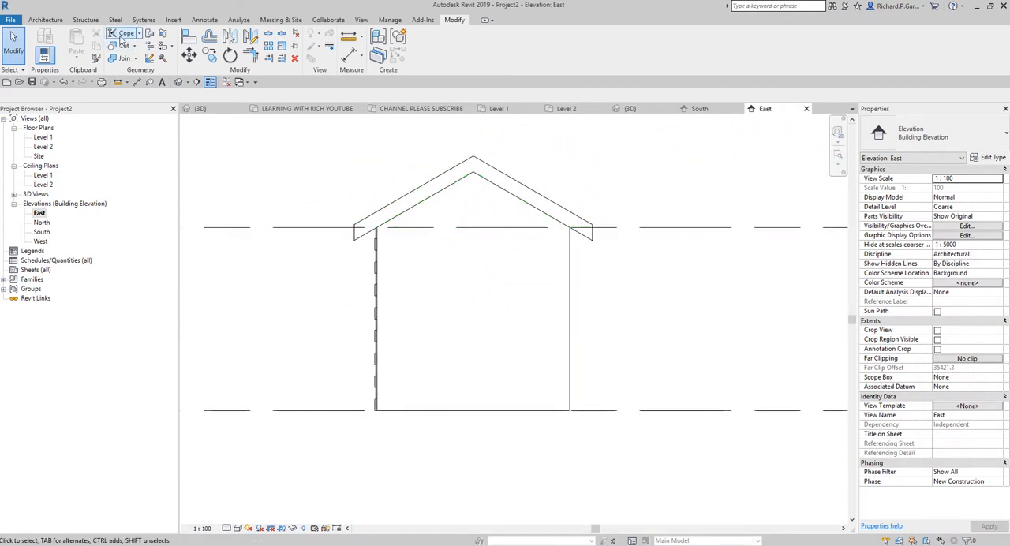
pyautogui.click(45, 24)
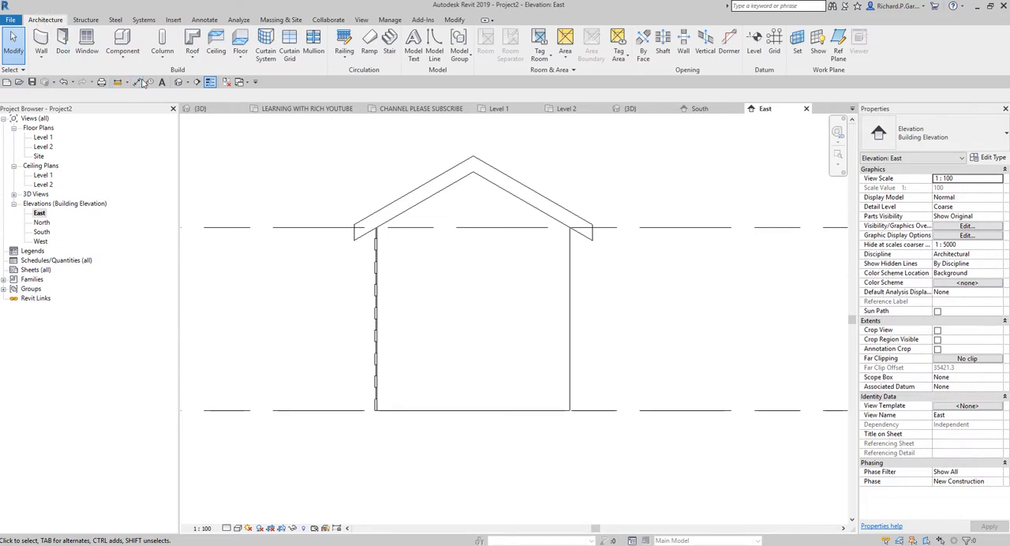
pyautogui.click(123, 49)
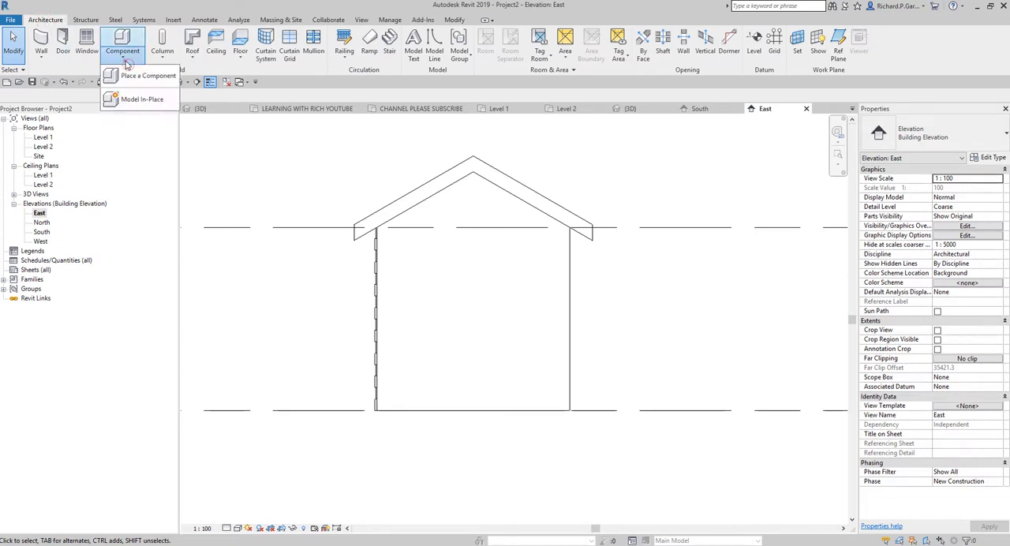
pyautogui.click(141, 100)
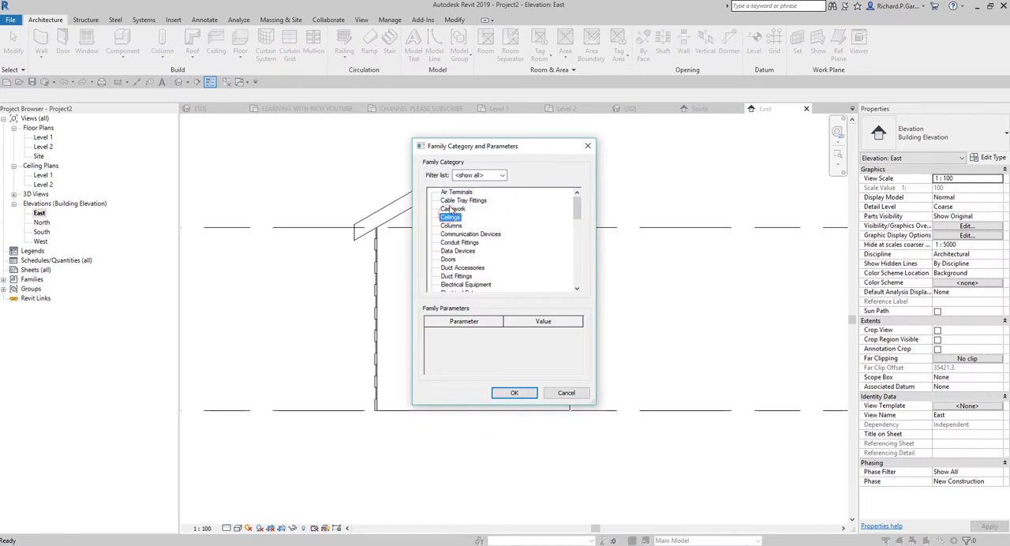
pyautogui.press('w')
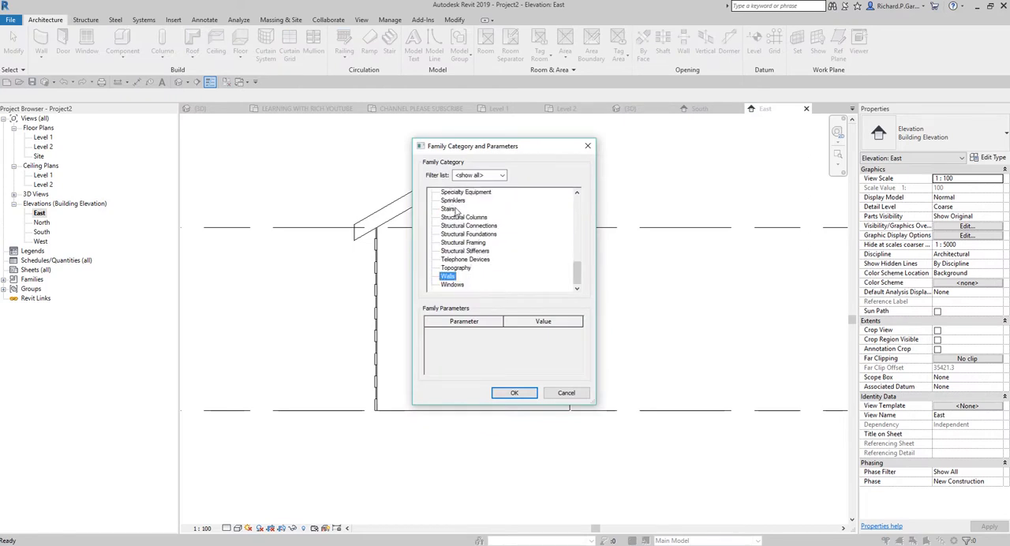
pyautogui.doubleClick(448, 277)
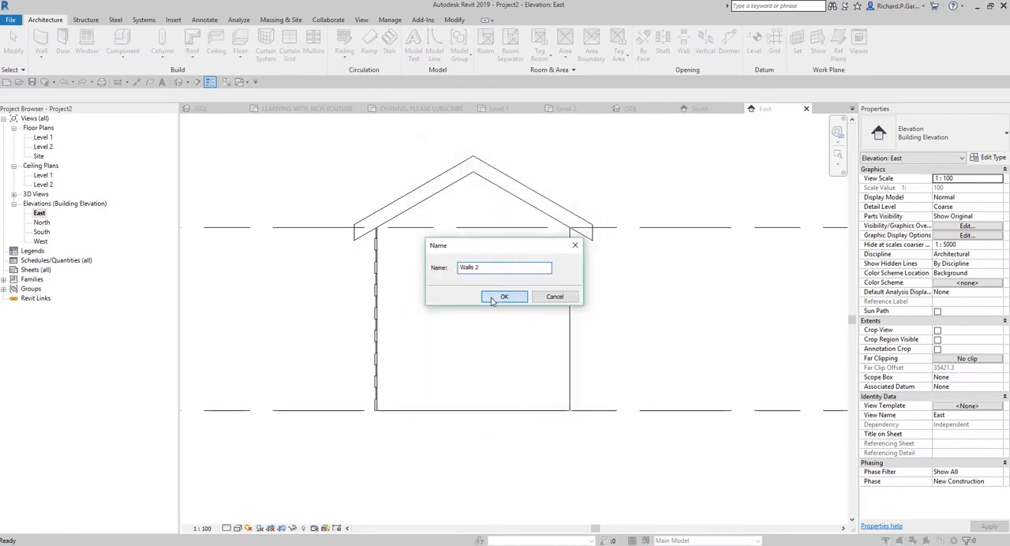
pyautogui.click(491, 297)
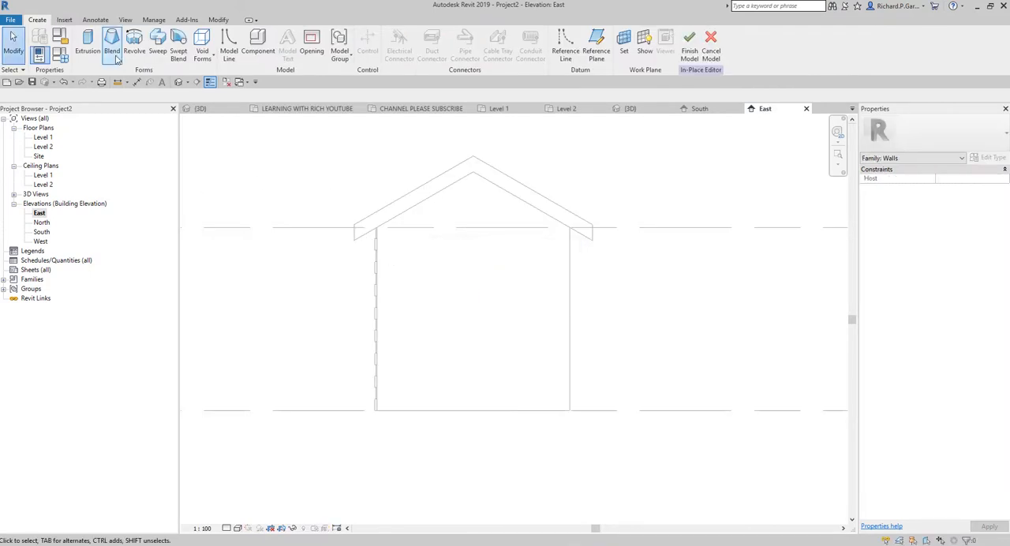
# Step: Start an extrusion with the gable end wall's face picked as its work plane
pyautogui.click(88, 47)
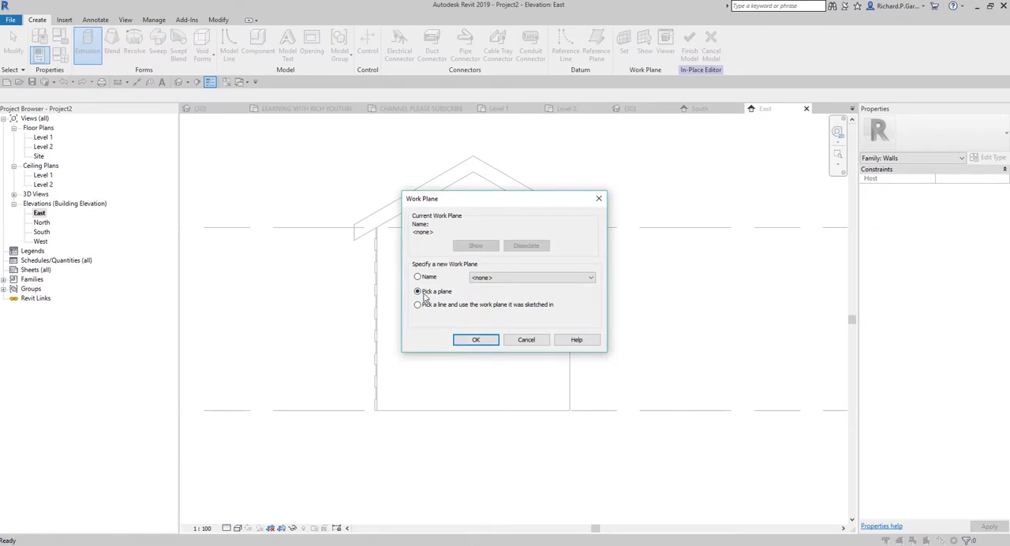
pyautogui.click(425, 296)
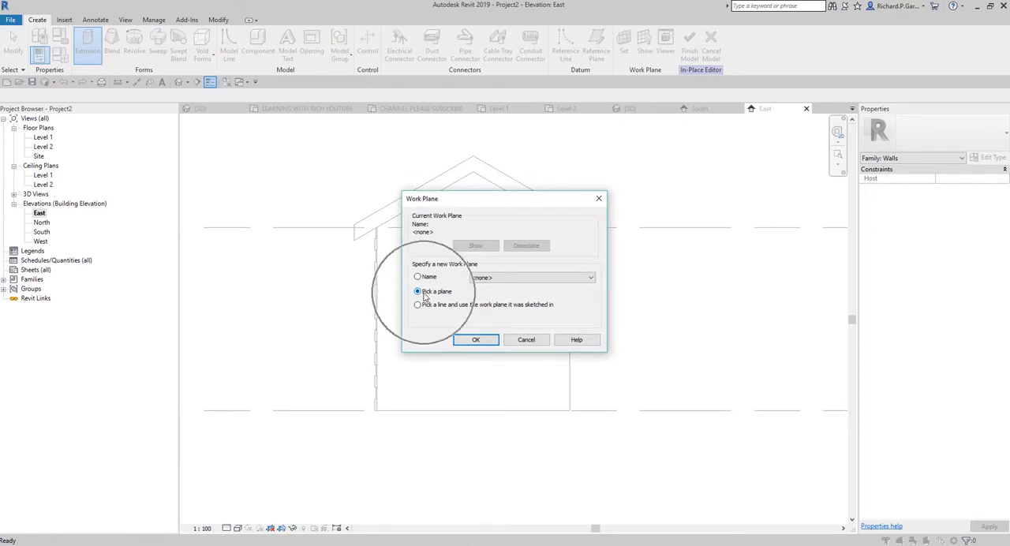
pyautogui.click(486, 342)
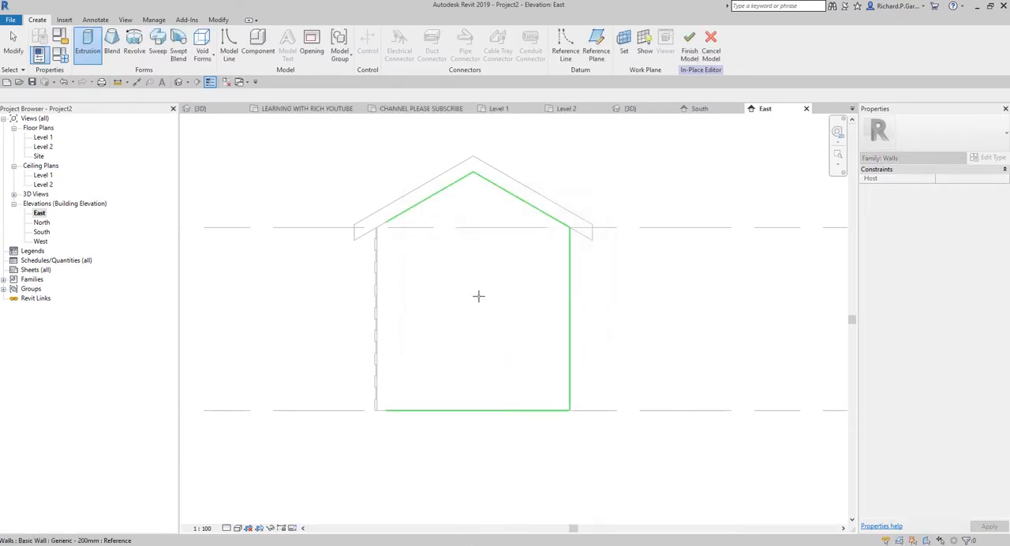
pyautogui.click(478, 296)
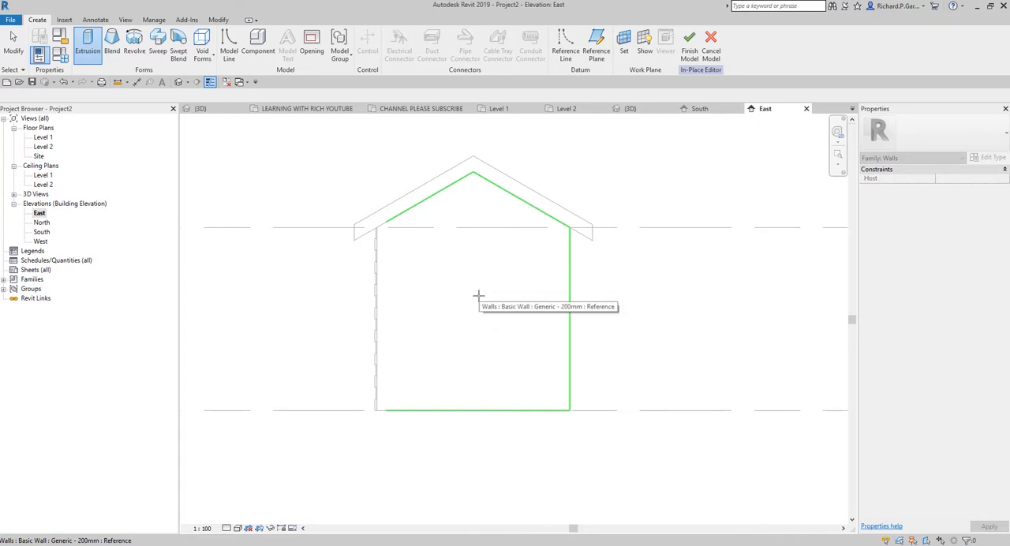
pyautogui.click(478, 296)
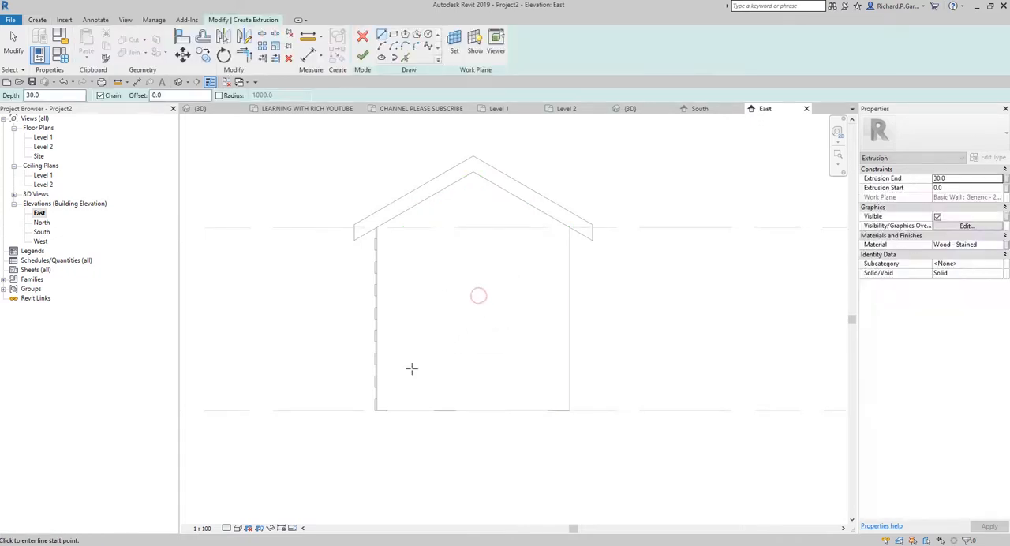
# Step: Pick a sketch line offset 300 mm inward from the outer edge of the lowest wide front quoin
pyautogui.click(405, 58)
pyautogui.scroll(4, 374, 399)
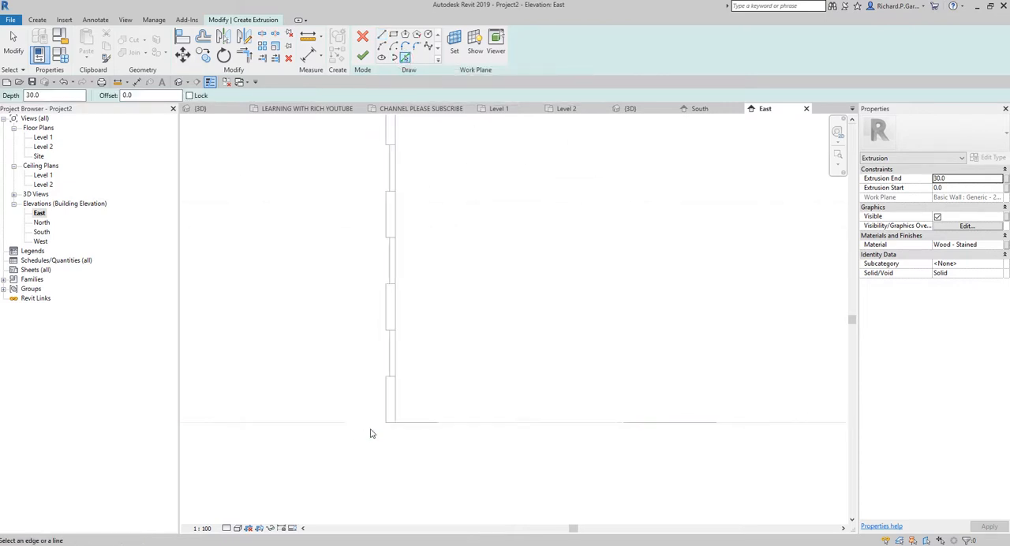
pyautogui.scroll(2, 395, 406)
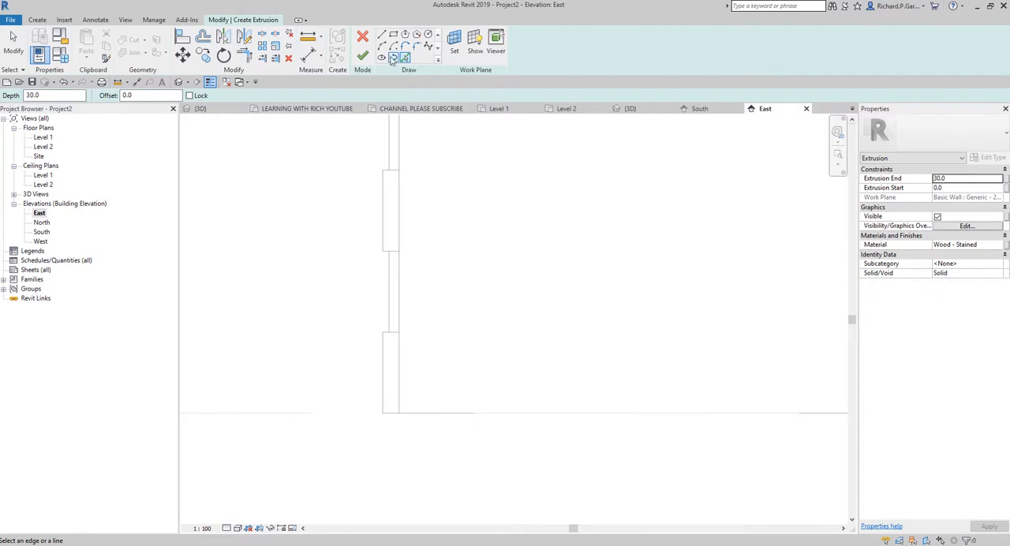
pyautogui.moveTo(148, 96); pyautogui.dragTo(86, 82)
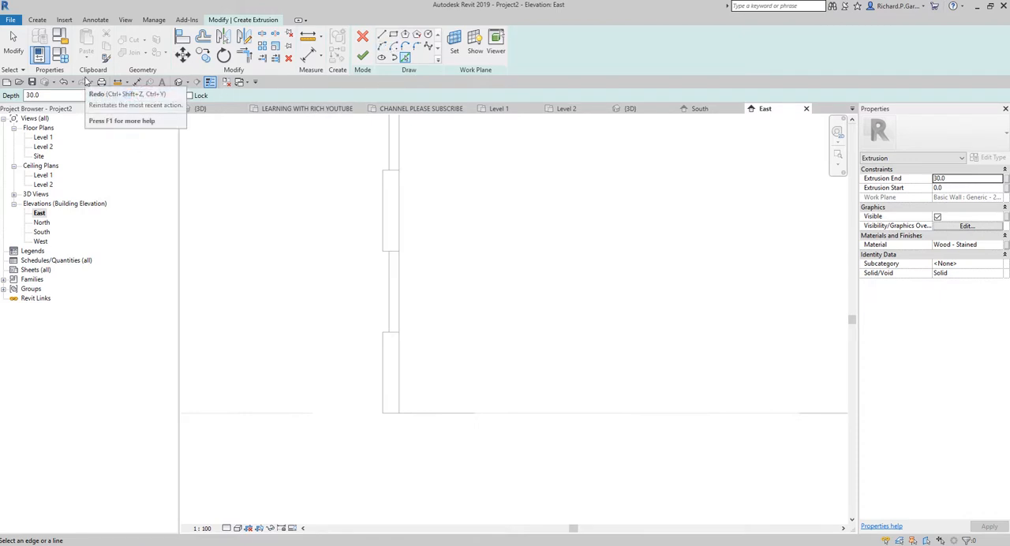
pyautogui.write('300')
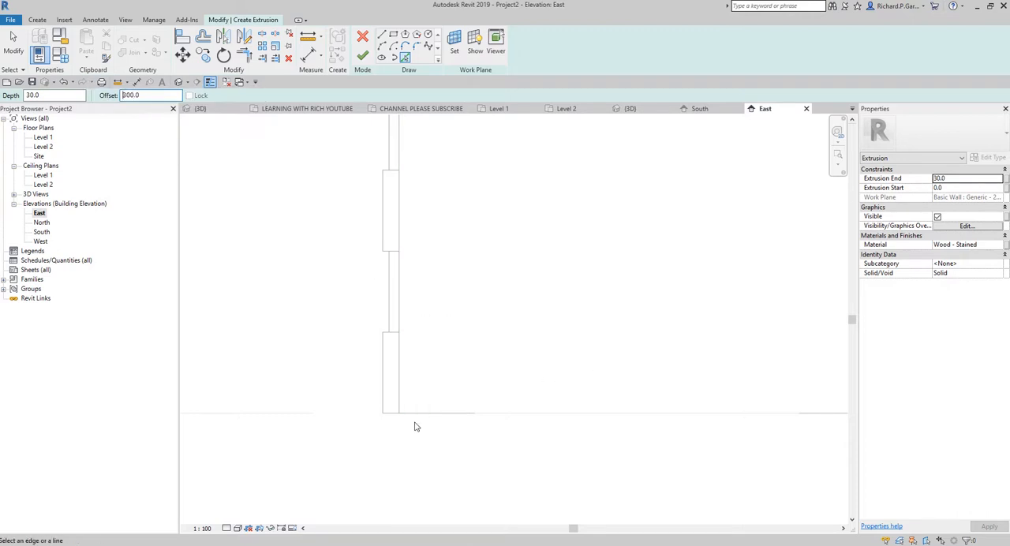
pyautogui.click(385, 385)
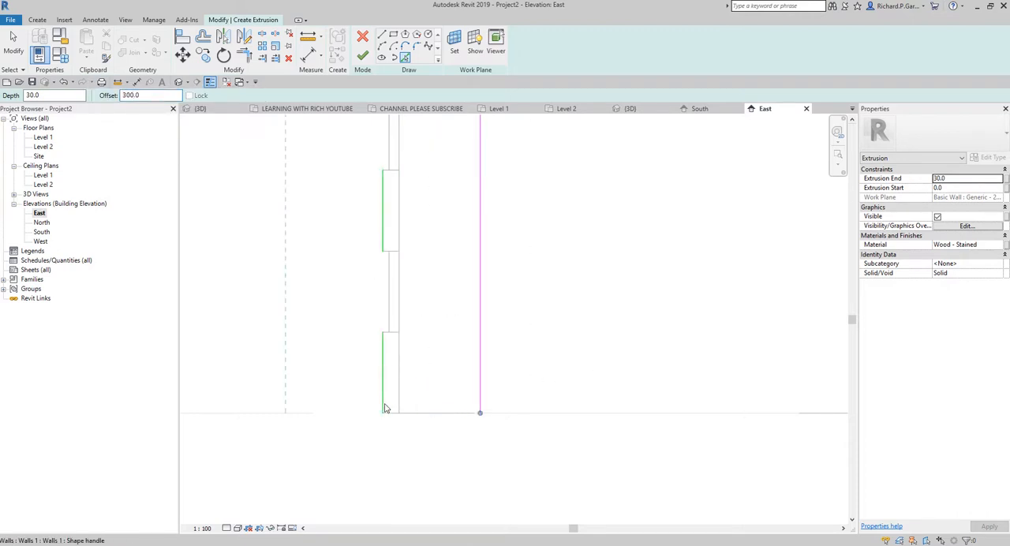
# Step: Set the pick offset to 0 and add sketch lines along the wall base and the lowest wide quoin's upper and outer edges
pyautogui.doubleClick(150, 95)
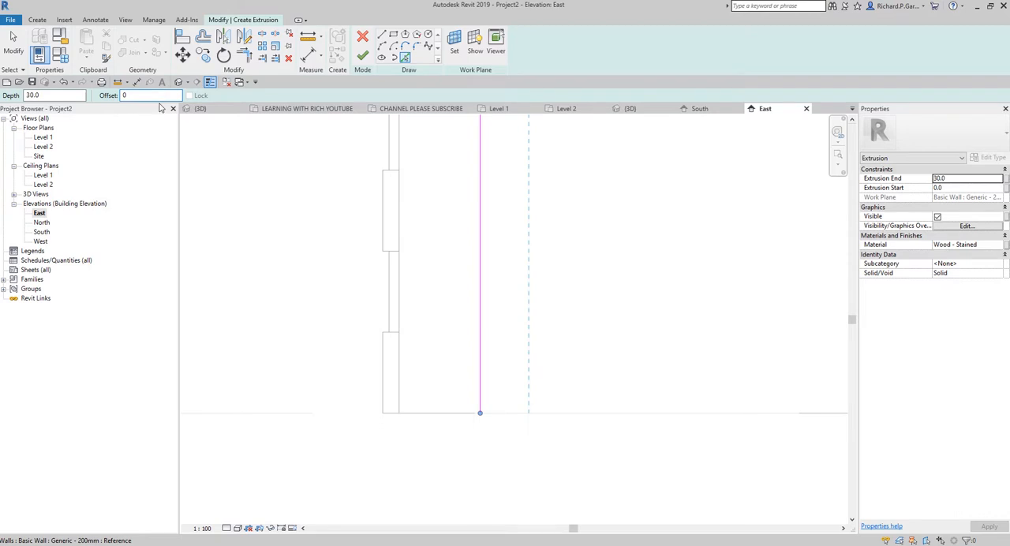
pyautogui.click(412, 412)
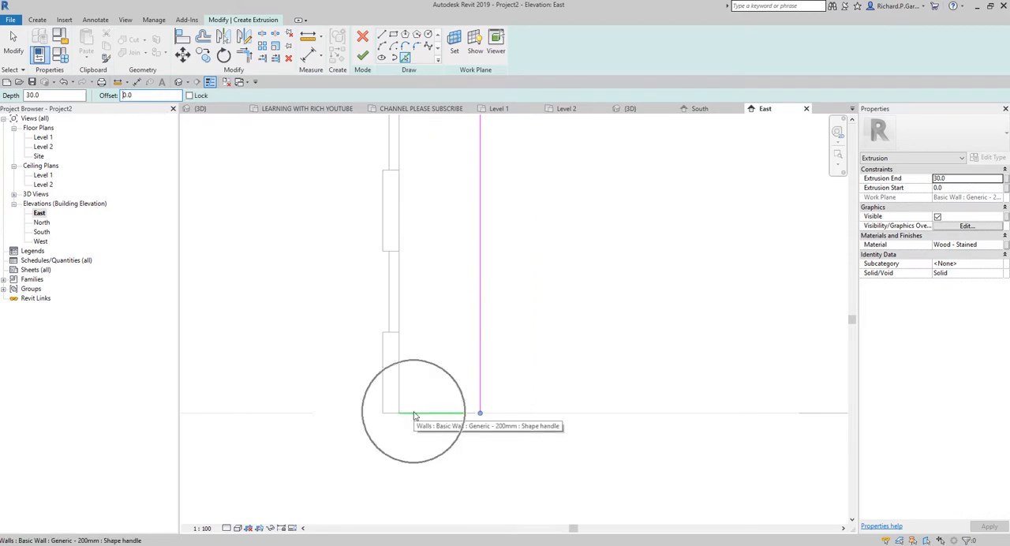
pyautogui.click(392, 333)
pyautogui.click(385, 366)
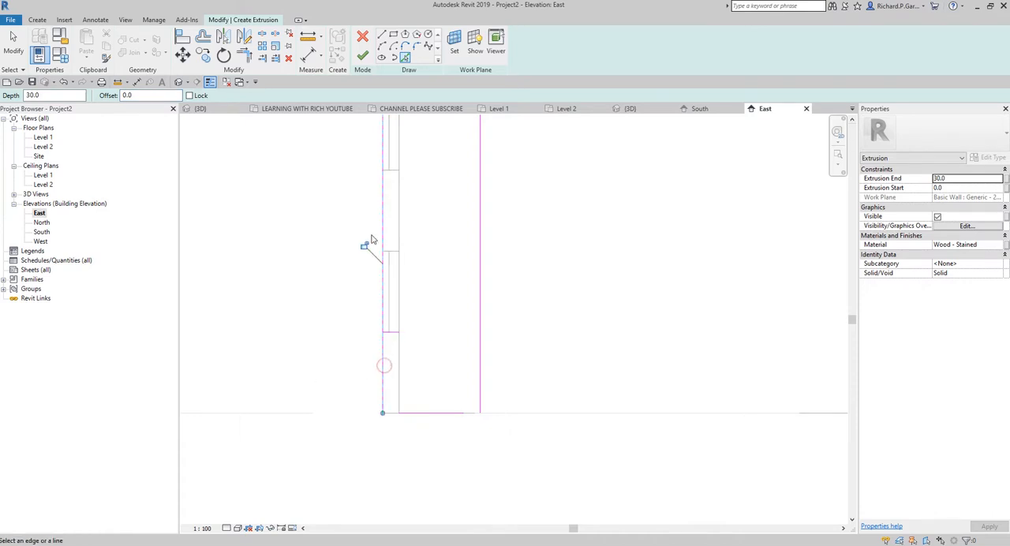
# Step: Trim the four sketch lines to corners so they form a closed rectangle beside the lowest wide quoin
pyautogui.click(246, 57)
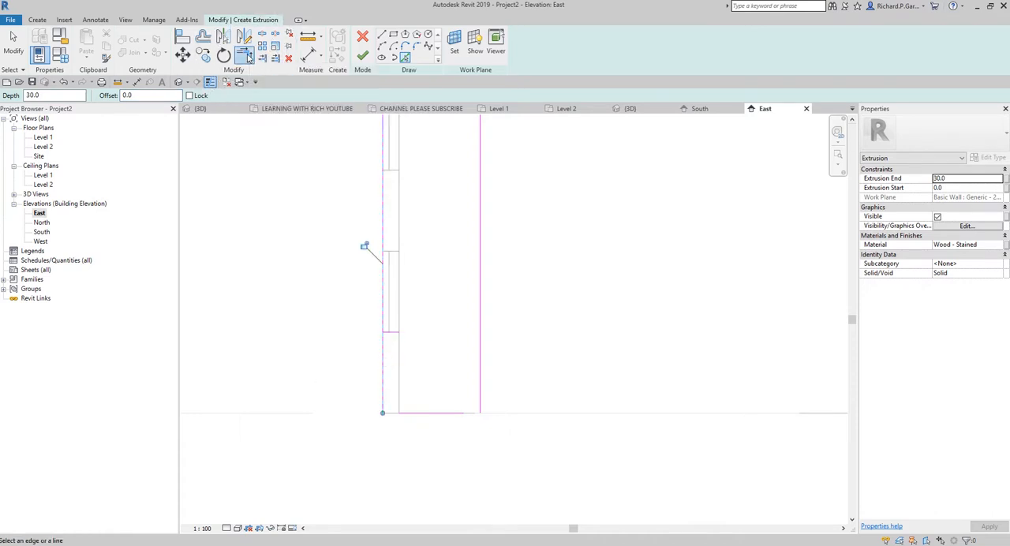
pyautogui.scroll(2, 377, 361)
pyautogui.scroll(2, 378, 365)
pyautogui.click(386, 340)
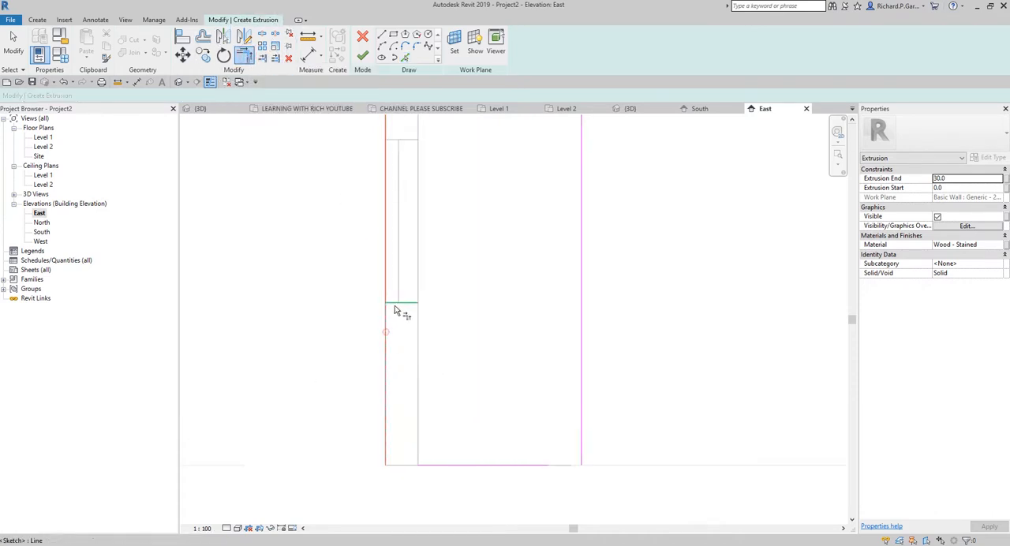
pyautogui.click(401, 305)
pyautogui.click(407, 304)
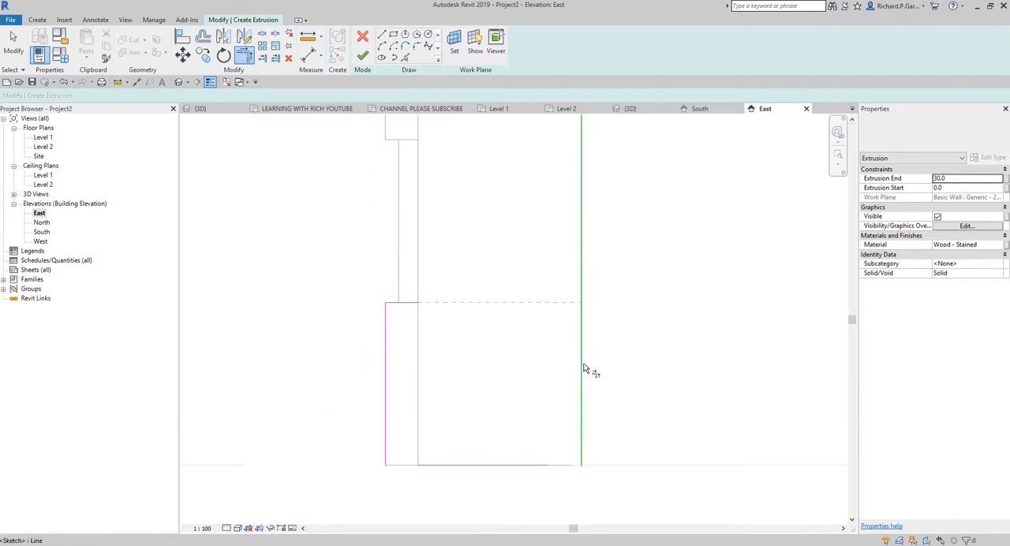
pyautogui.click(582, 367)
pyautogui.click(432, 463)
pyautogui.click(386, 423)
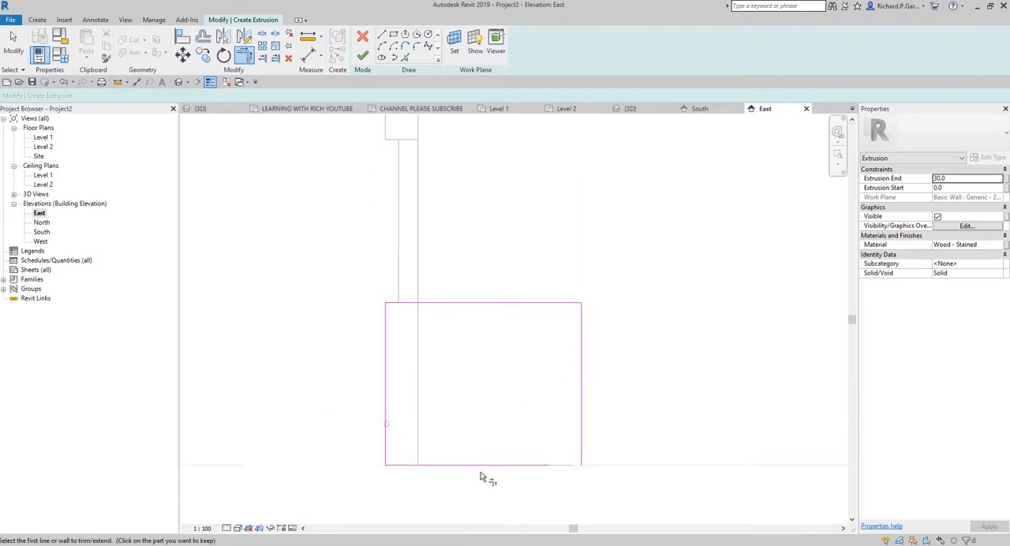
pyautogui.click(534, 464)
pyautogui.click(582, 441)
pyautogui.scroll(-2, 314, 350)
# Step: Copy the rectangle with multiple copies enabled, using its lower outer corner as base point, onto the next two wide quoins above
pyautogui.click(23, 43)
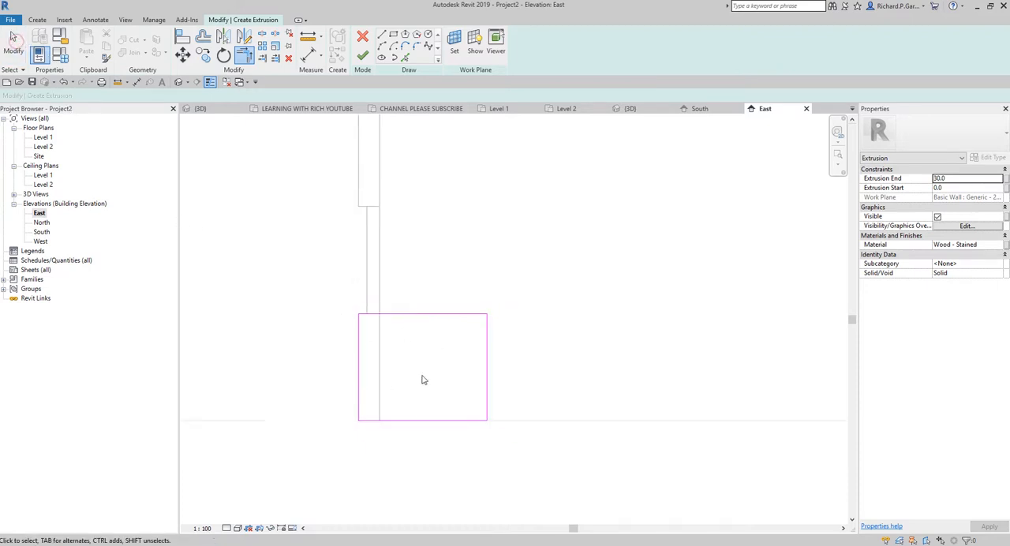
pyautogui.moveTo(298, 273)
pyautogui.mouseDown()
pyautogui.moveTo(577, 481)
pyautogui.moveTo(541, 469)
pyautogui.mouseUp()
pyautogui.scroll(-2, 442, 408)
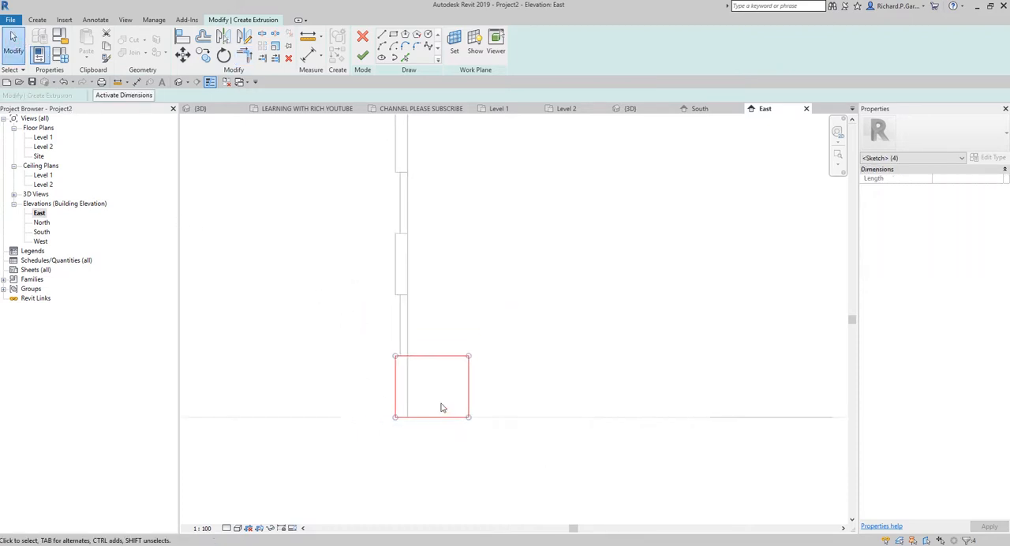
pyautogui.click(205, 57)
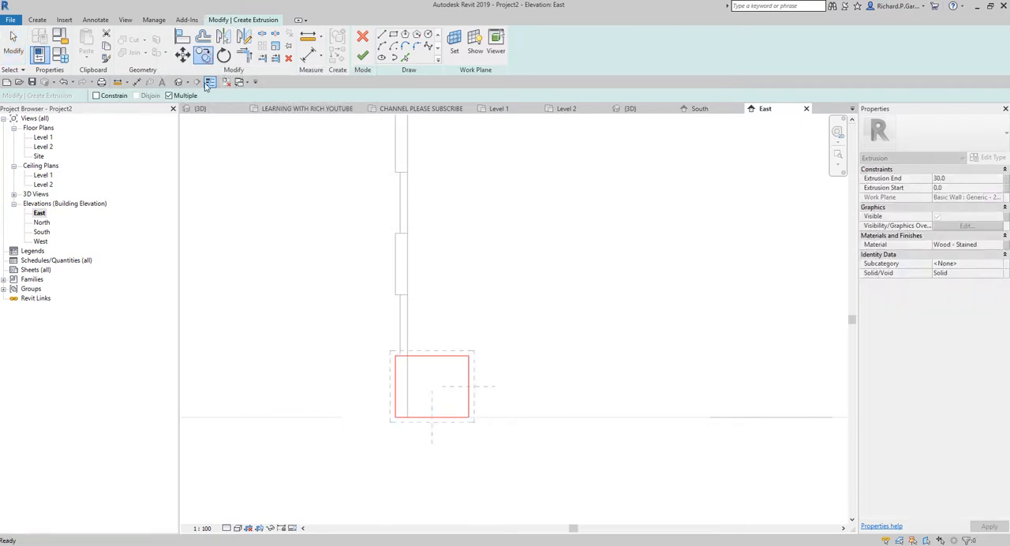
pyautogui.click(176, 96)
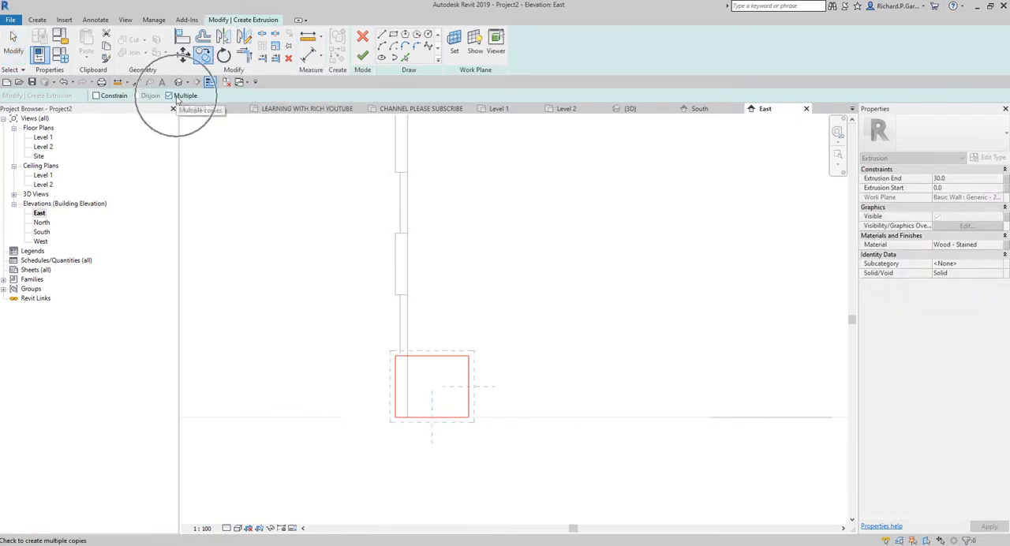
pyautogui.click(395, 418)
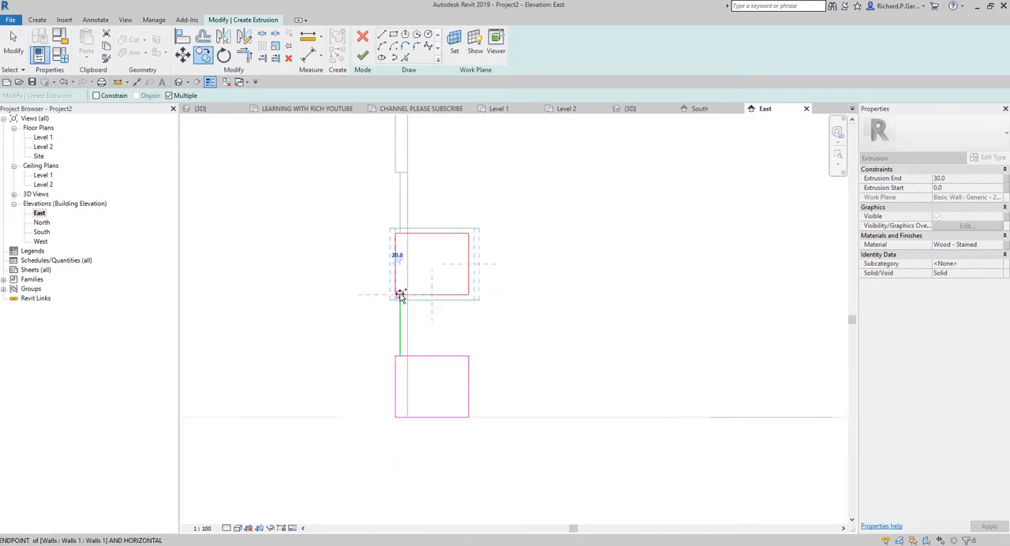
pyautogui.moveTo(400, 294); pyautogui.dragTo(461, 323, button='middle')
pyautogui.click(461, 322)
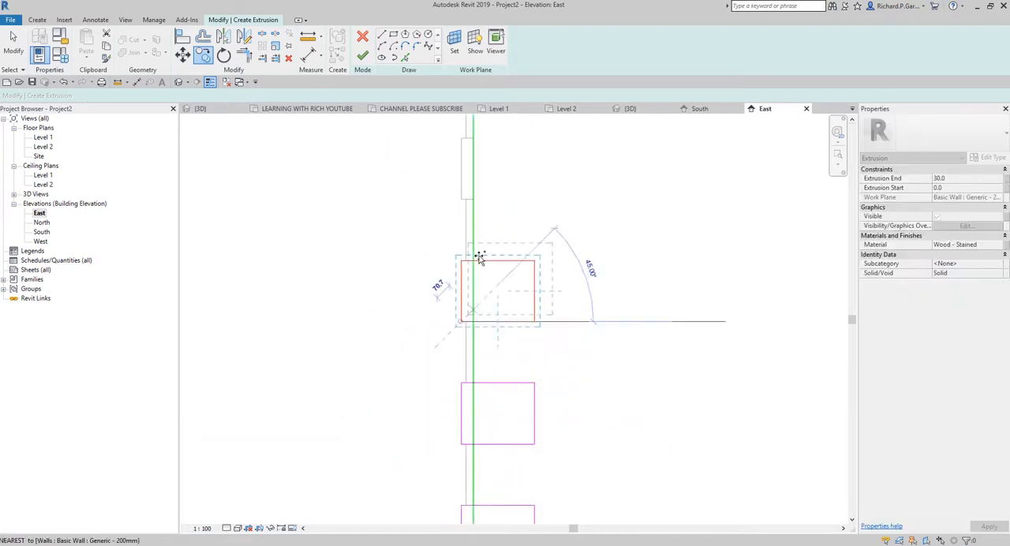
# Step: Continue placing rectangle copies at the lower outer corner of each remaining wide quoin up to the roof
pyautogui.moveTo(498, 249); pyautogui.dragTo(538, 371, button='middle')
pyautogui.click(501, 322)
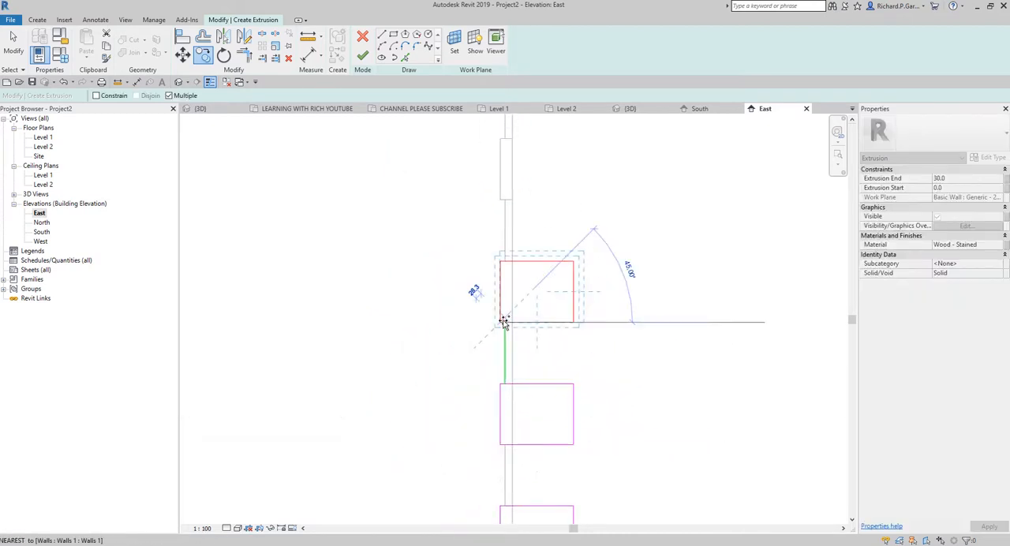
pyautogui.click(501, 200)
pyautogui.moveTo(561, 248); pyautogui.dragTo(578, 456, button='middle')
pyautogui.scroll(-1, 577, 456)
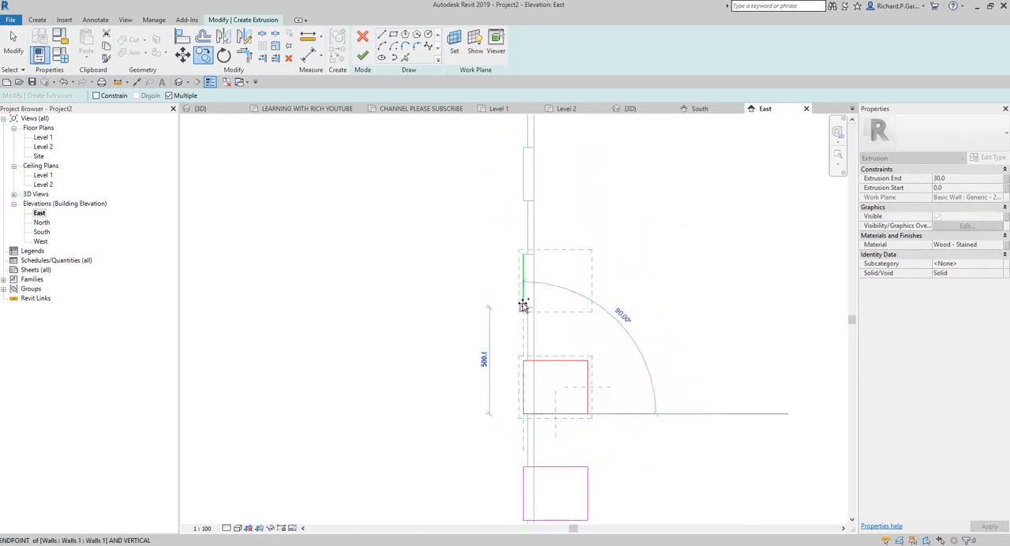
pyautogui.click(523, 305)
pyautogui.click(521, 198)
pyautogui.moveTo(590, 304); pyautogui.dragTo(575, 412, button='middle')
pyautogui.scroll(-1, 575, 412)
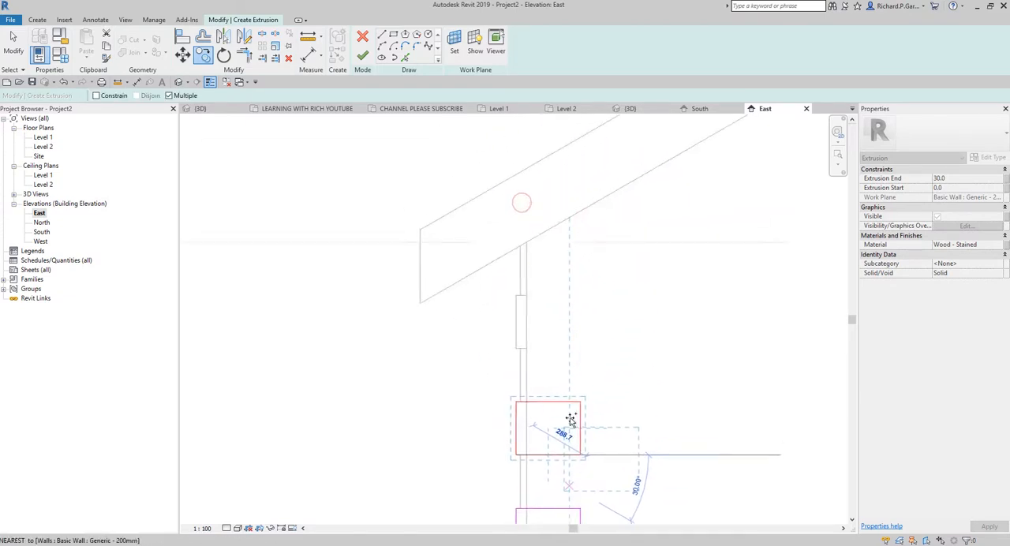
pyautogui.click(514, 348)
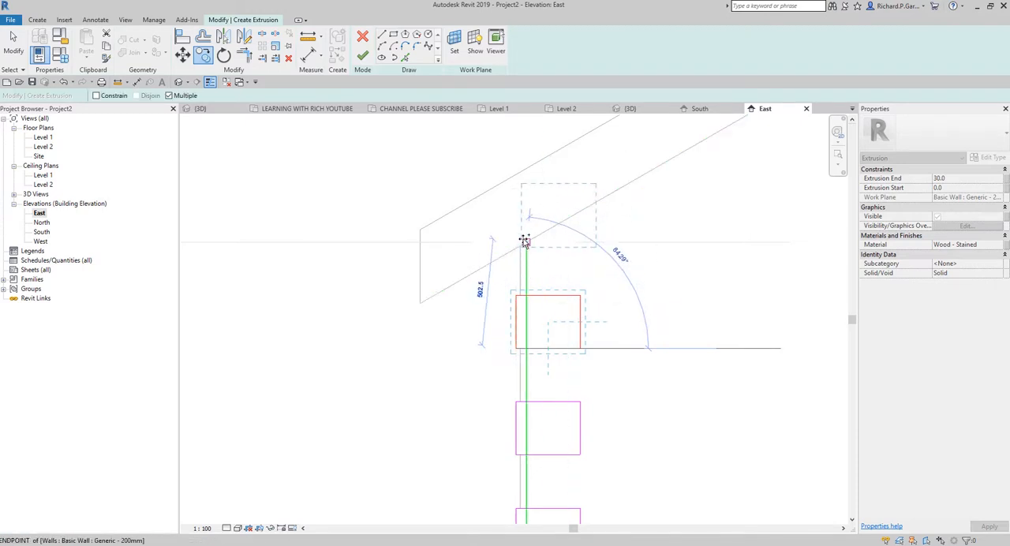
# Step: Place one more rectangle copy where the corner quoins meet the roof's underside, ending the copy operation
pyautogui.scroll(3, 523, 260)
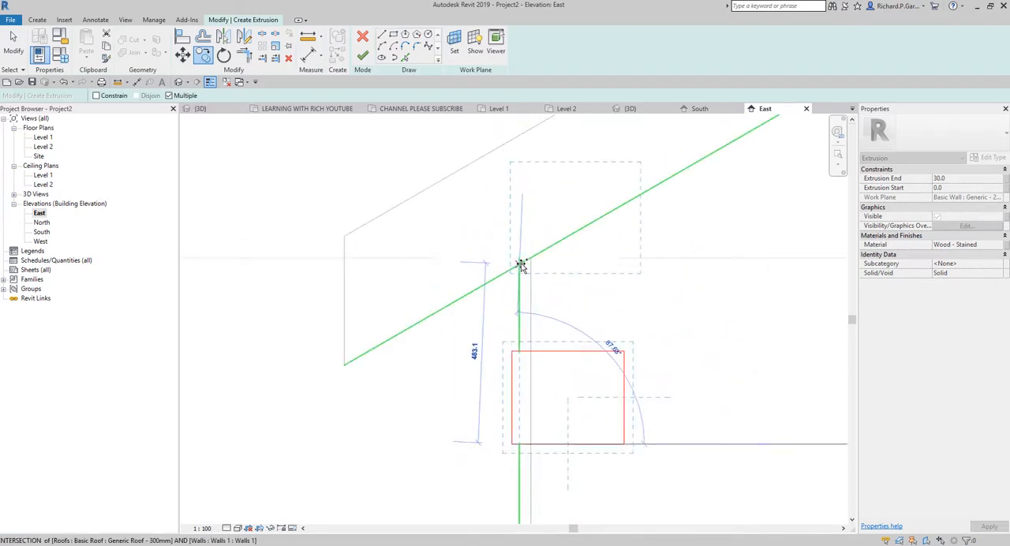
pyautogui.click(521, 263)
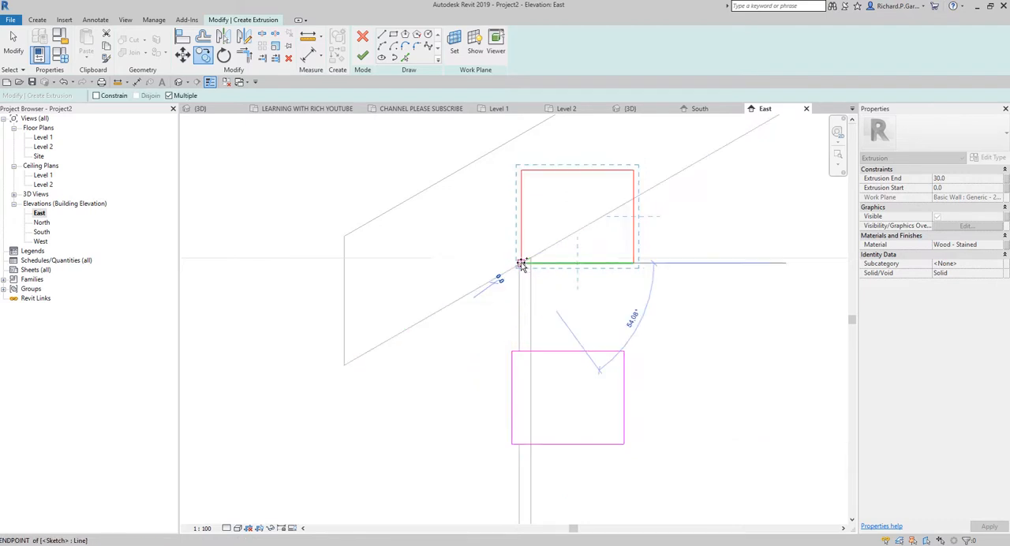
pyautogui.scroll(3, 526, 268)
pyautogui.press('Escape')
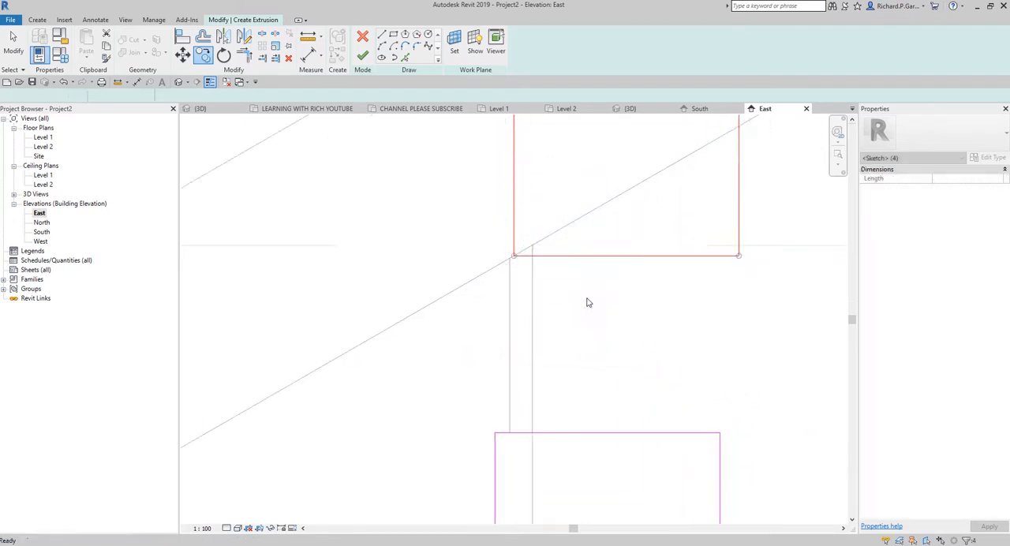
# Step: Move the uppermost rectangle so its lower outer corner sits where the narrow quoin's outer edge meets the roof's underside
pyautogui.scroll(-4, 589, 300)
pyautogui.moveTo(452, 181); pyautogui.dragTo(715, 419)
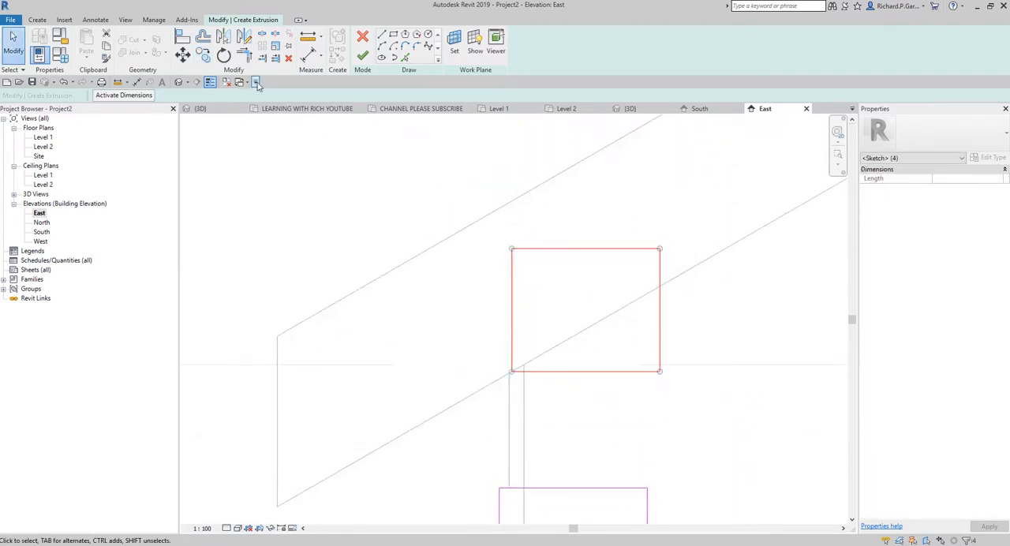
pyautogui.click(181, 57)
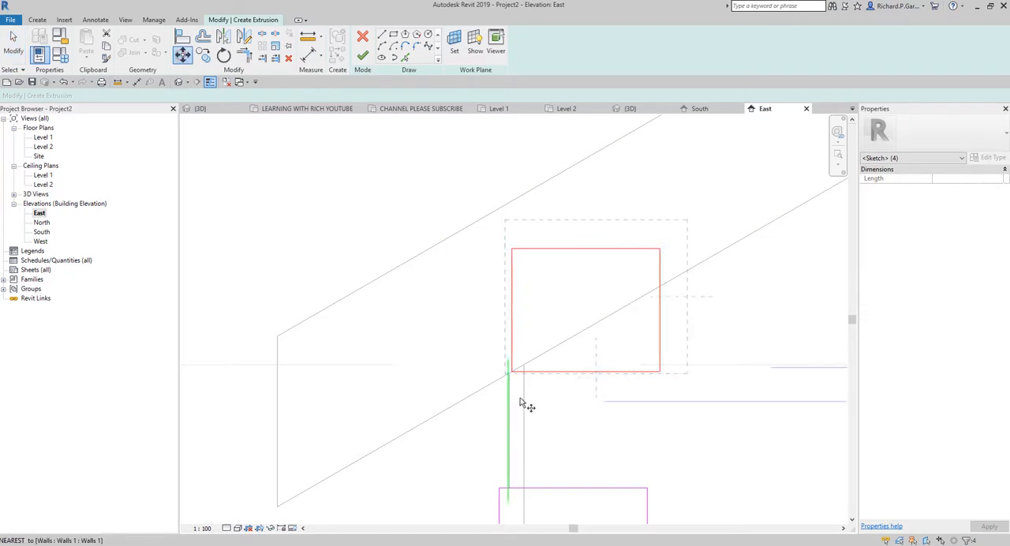
pyautogui.scroll(4, 509, 386)
pyautogui.click(493, 340)
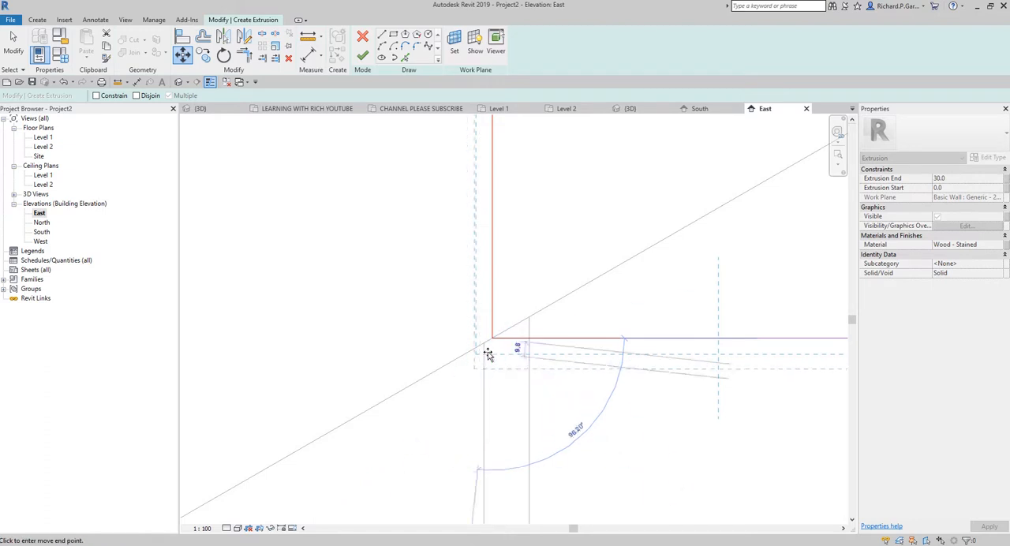
pyautogui.click(483, 345)
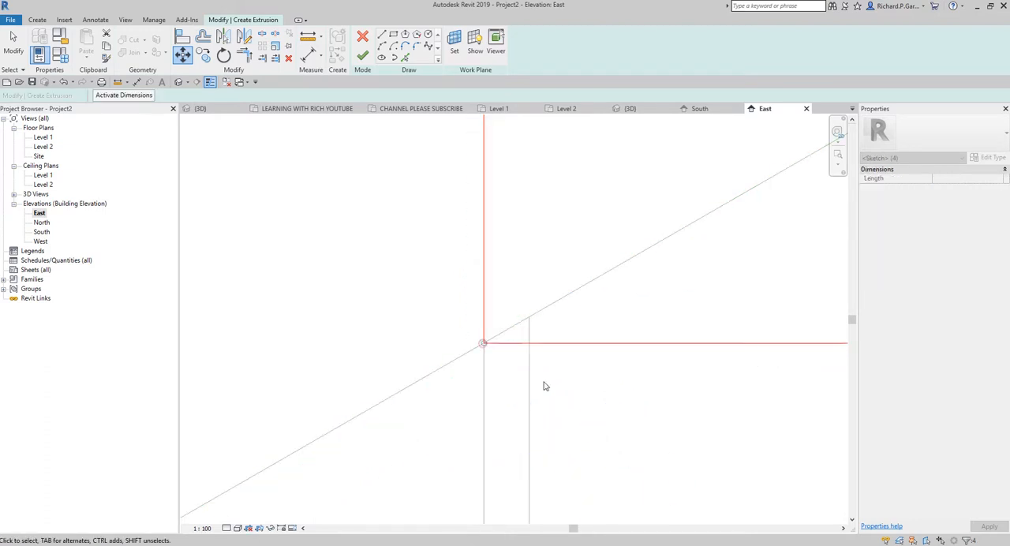
pyautogui.scroll(-4, 536, 390)
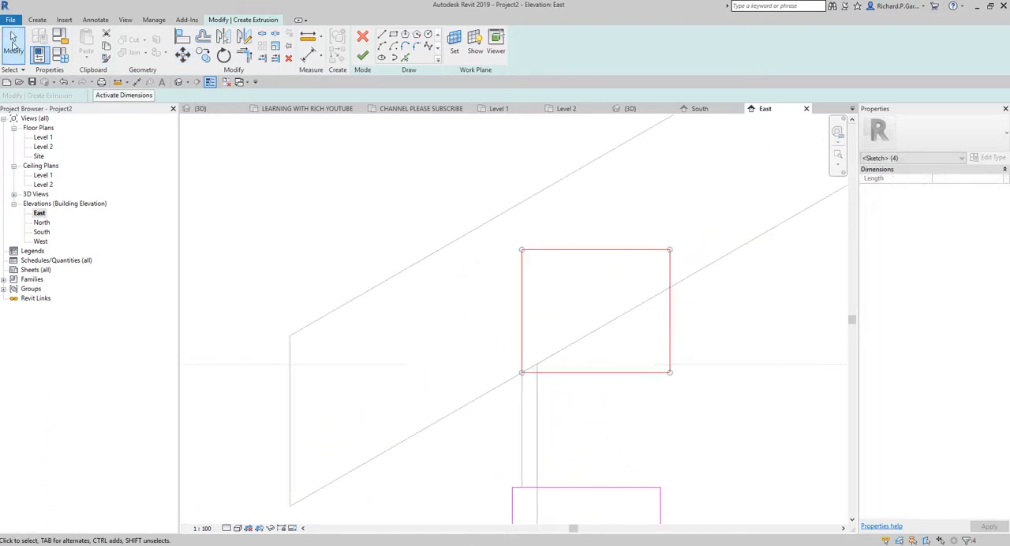
pyautogui.click(716, 420)
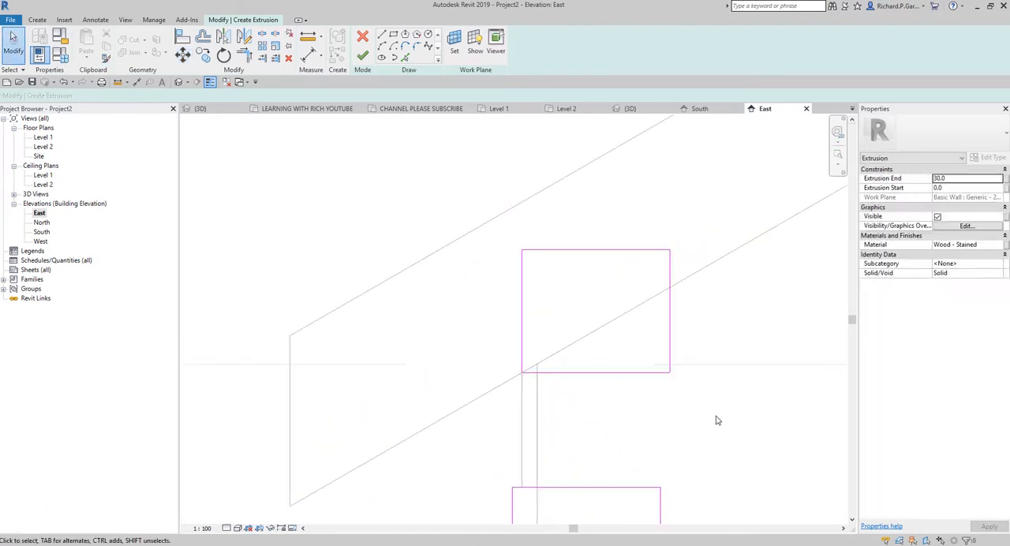
# Step: Cut the uppermost rectangle along the roof's underside by tracing the roof edge, trimming the corners and deleting the leftover lines above it
pyautogui.click(406, 59)
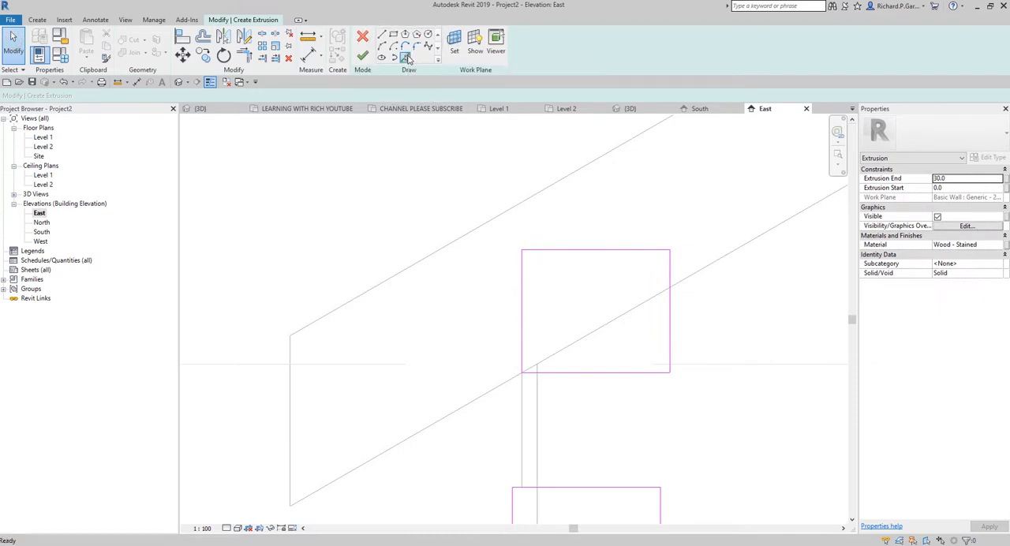
pyautogui.click(629, 316)
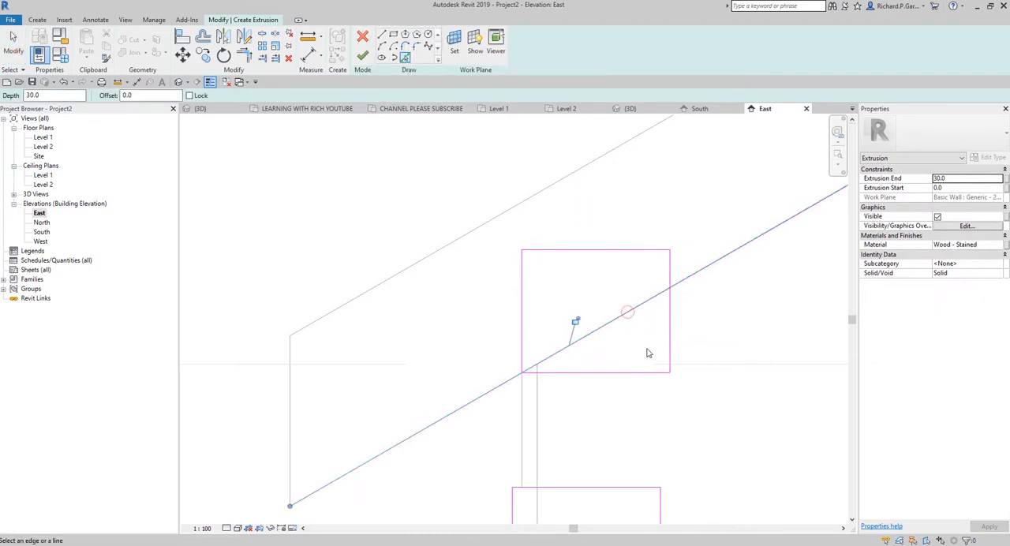
pyautogui.click(246, 57)
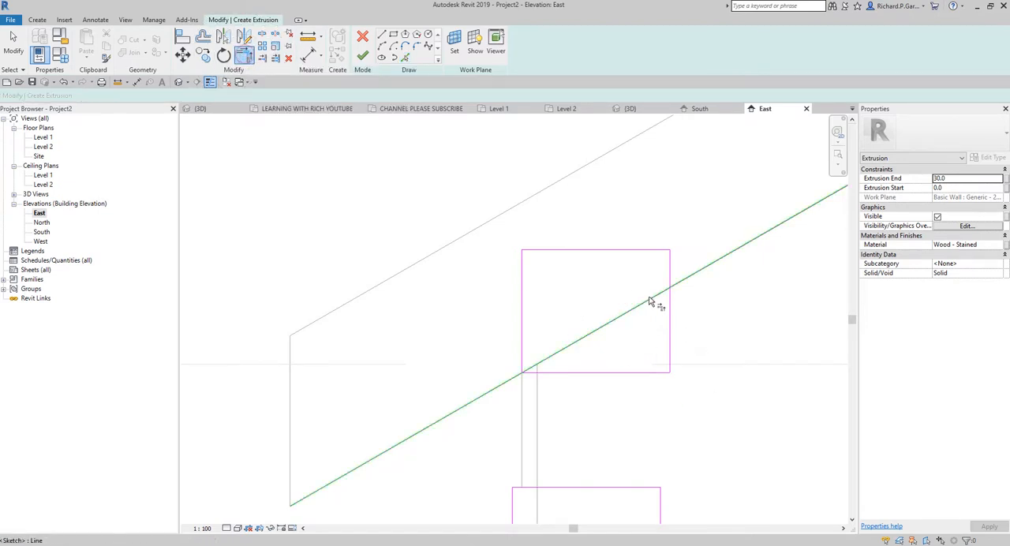
pyautogui.click(649, 298)
pyautogui.click(671, 323)
pyautogui.click(566, 346)
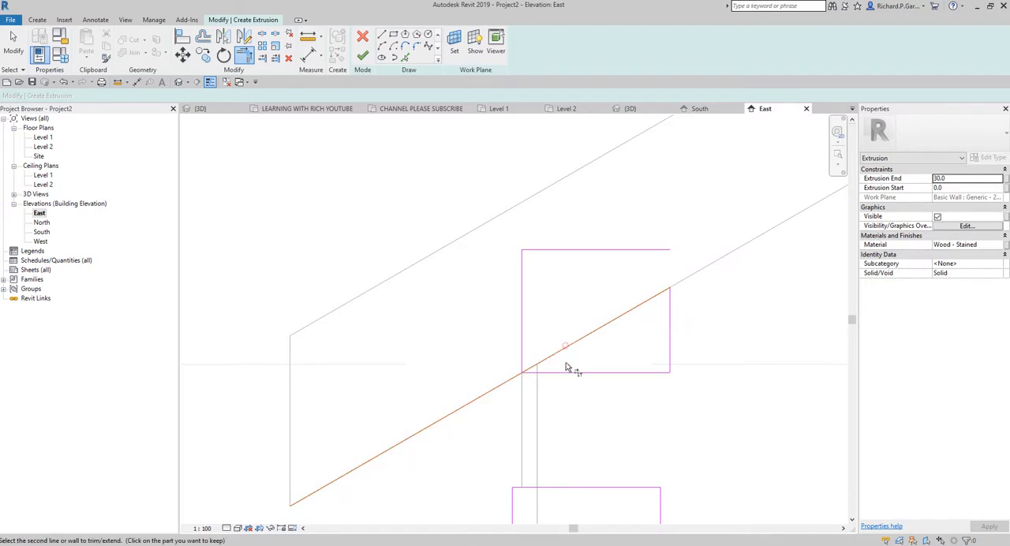
pyautogui.click(564, 371)
pyautogui.press('Escape')
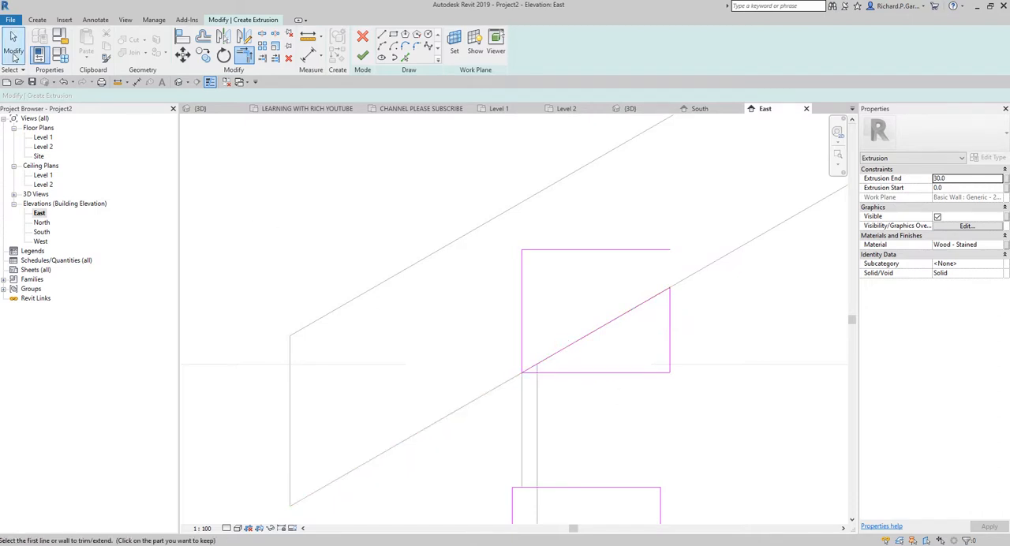
pyautogui.moveTo(548, 229); pyautogui.dragTo(475, 292)
pyautogui.press('Delete')
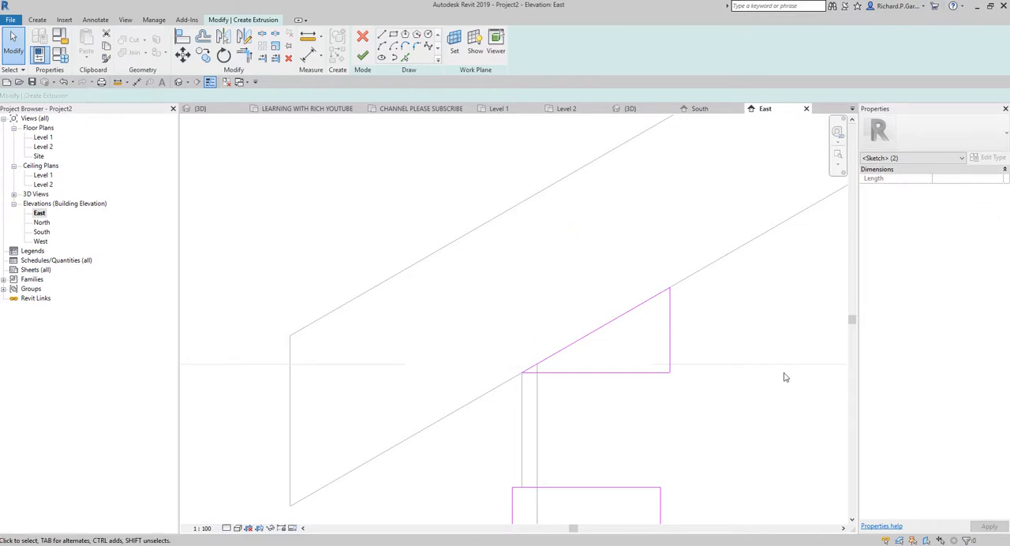
# Step: Set the wide side-wall quoins' extrusion end to 50 and finish the extrusion sketch
pyautogui.scroll(-5, 631, 343)
pyautogui.moveTo(642, 350); pyautogui.dragTo(655, 276, button='middle')
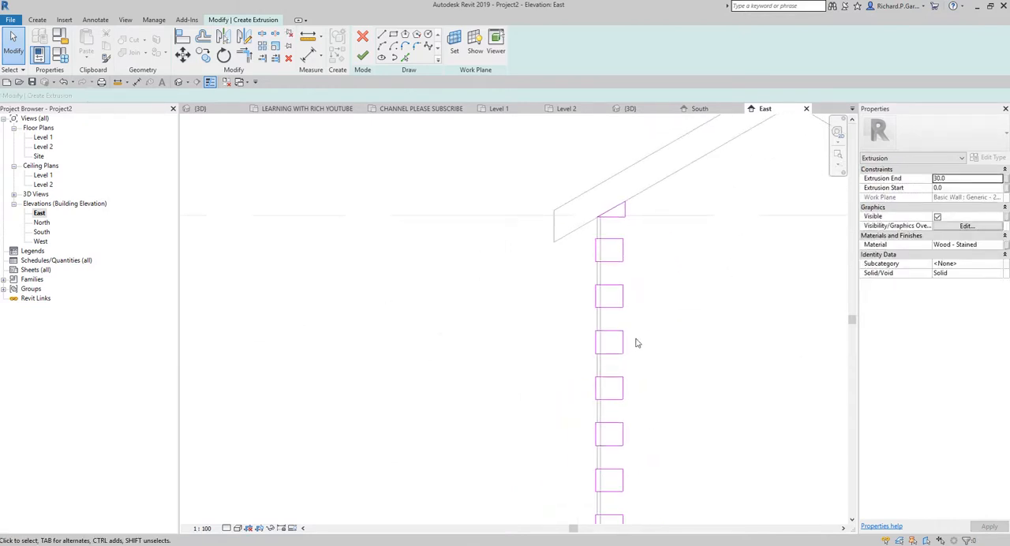
pyautogui.scroll(-1, 630, 360)
pyautogui.scroll(-1, 646, 412)
pyautogui.moveTo(668, 472); pyautogui.dragTo(678, 230, button='middle')
pyautogui.scroll(4, 662, 327)
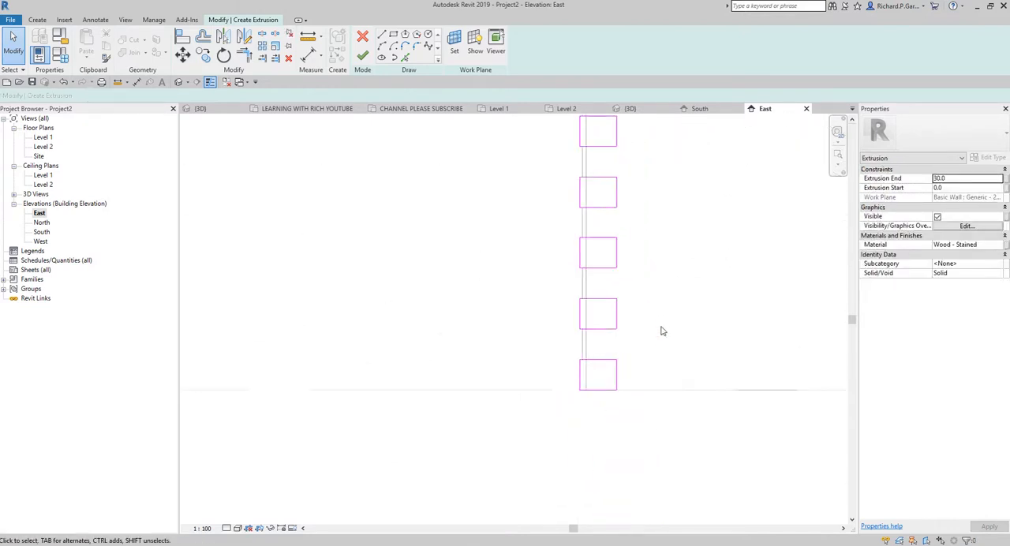
pyautogui.moveTo(666, 312); pyautogui.dragTo(623, 403, button='middle')
pyautogui.scroll(-1, 583, 339)
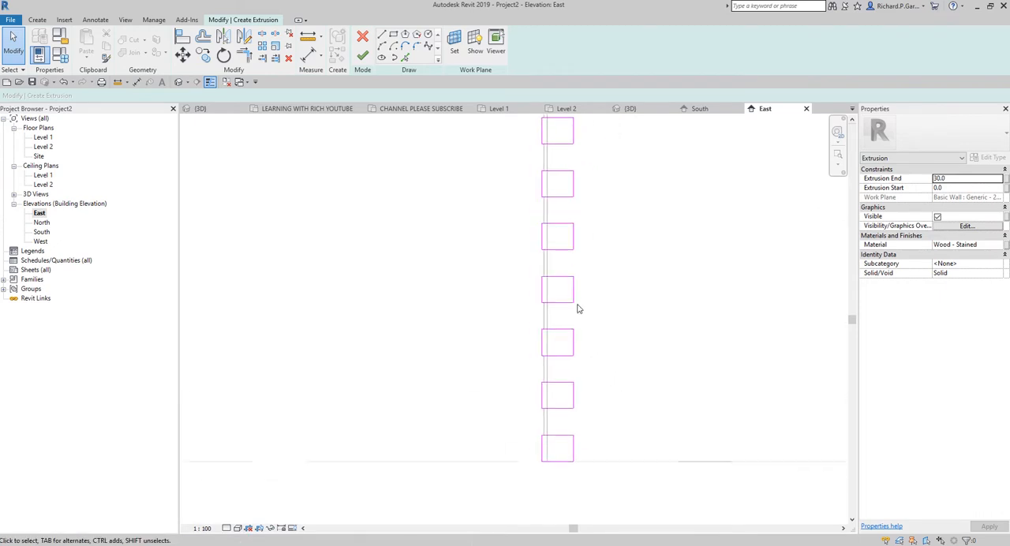
pyautogui.doubleClick(948, 179)
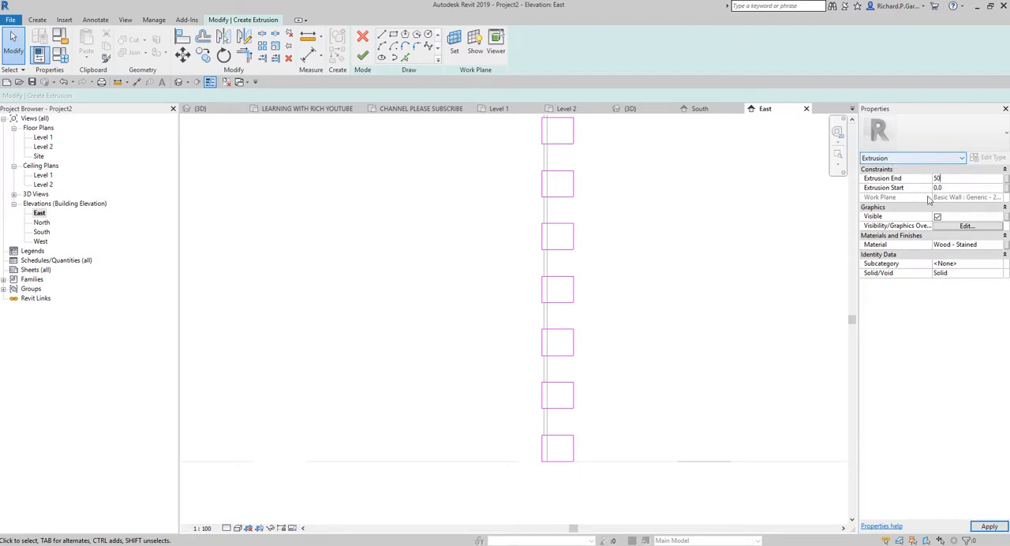
pyautogui.press('Return')
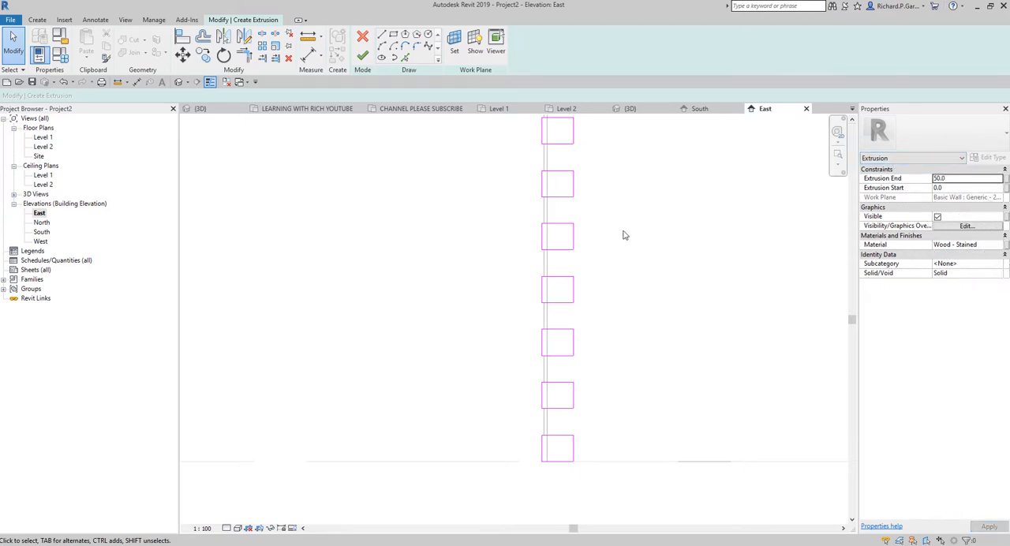
pyautogui.click(364, 57)
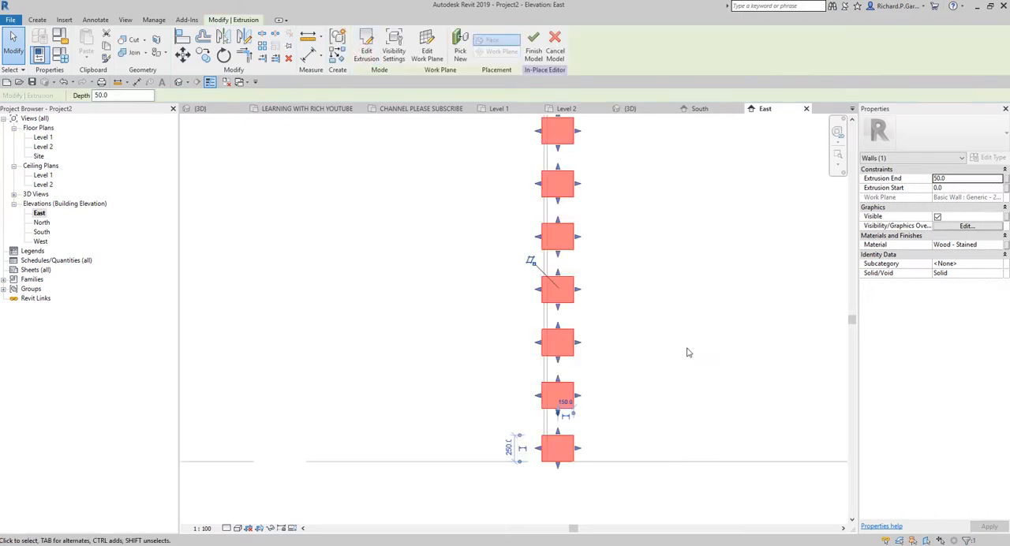
pyautogui.click(686, 348)
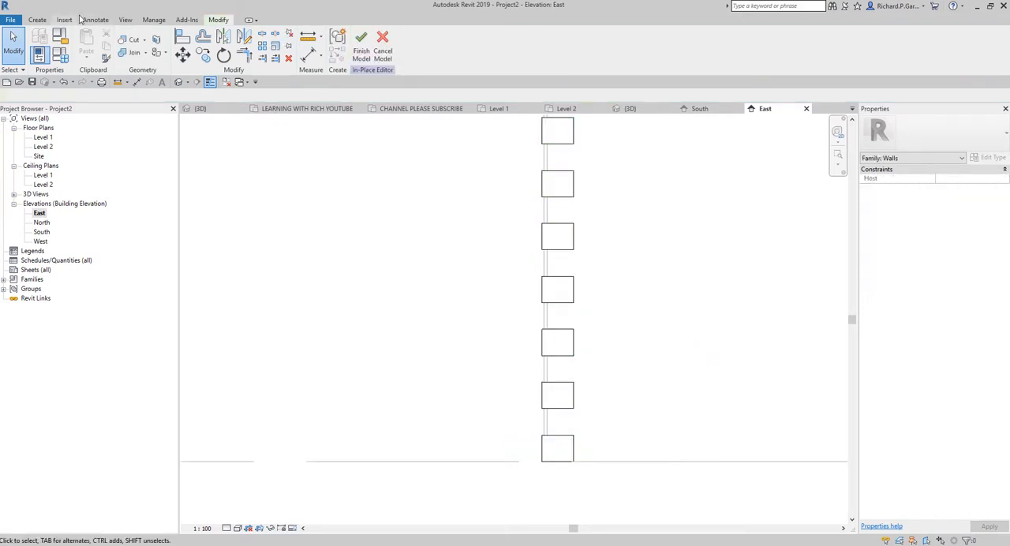
# Step: Start a new extrusion, picking the face of the gable-end wall as its work plane
pyautogui.click(37, 20)
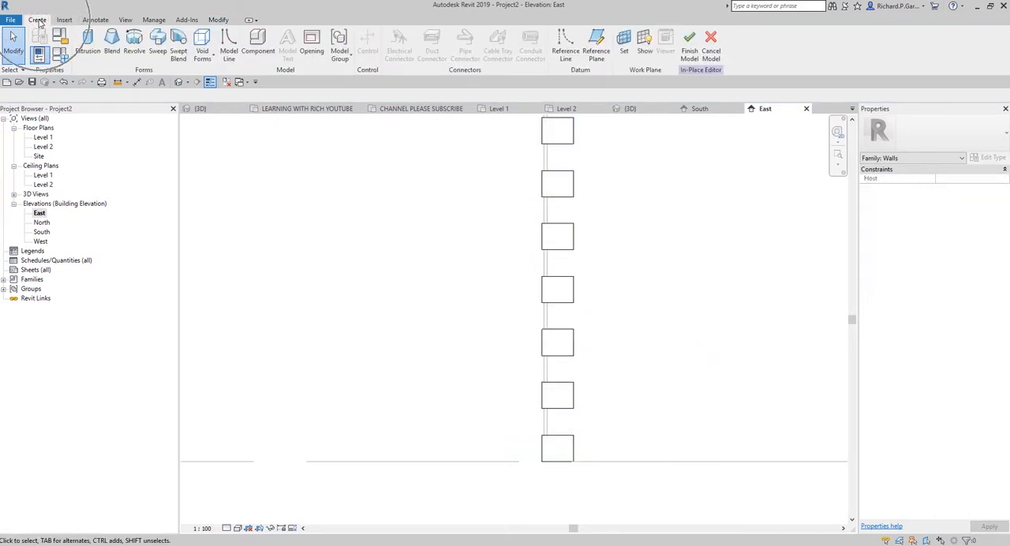
pyautogui.click(88, 44)
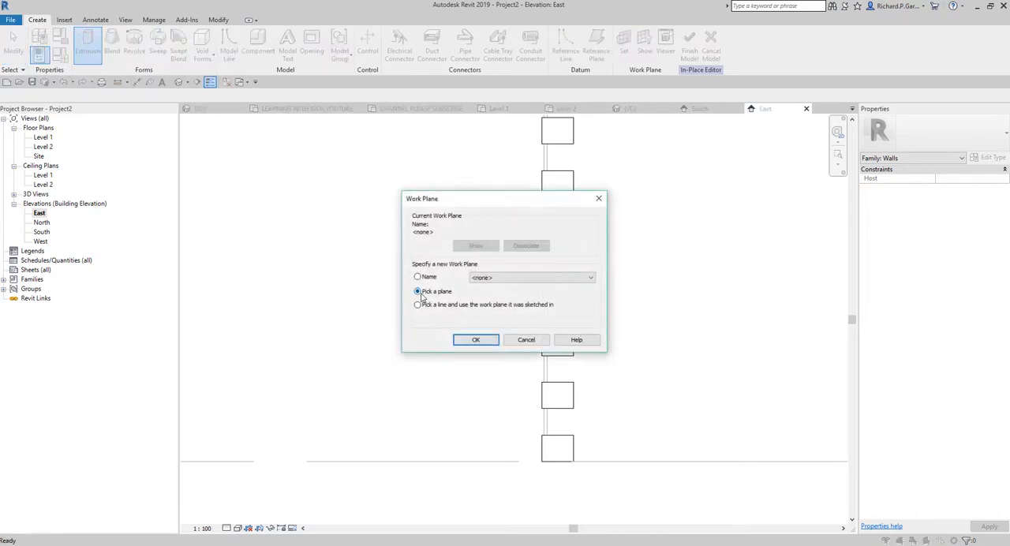
pyautogui.click(419, 292)
pyautogui.click(475, 341)
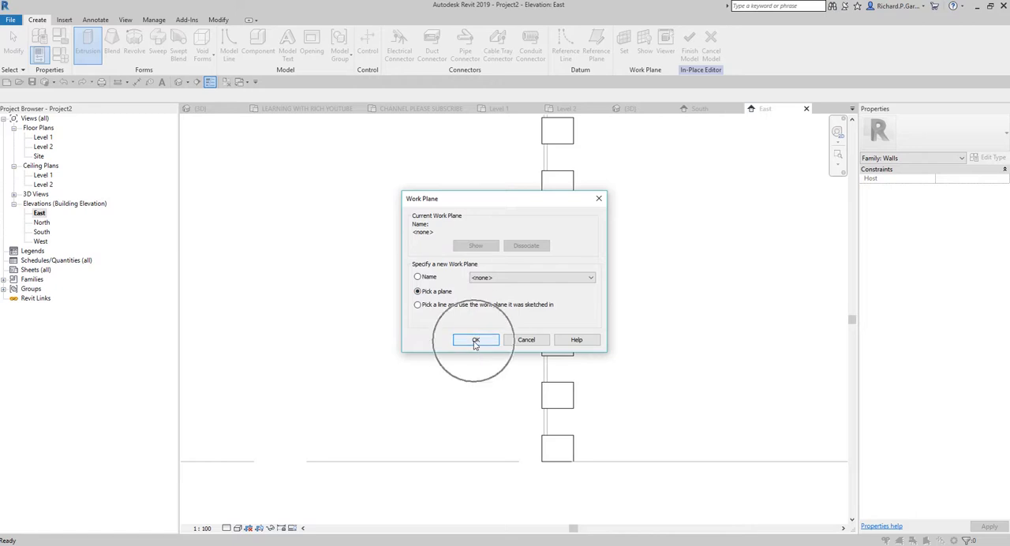
pyautogui.scroll(-4, 394, 332)
pyautogui.click(499, 329)
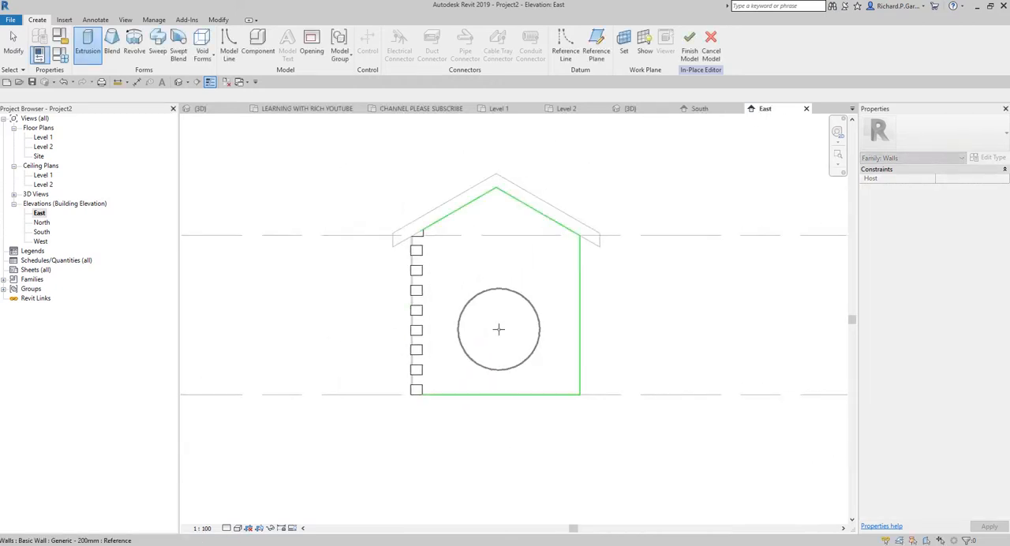
# Step: Create a vertical sketch line offset 250 inward from the outer edge of the narrow quoin between the two lowest wide quoins
pyautogui.scroll(6, 411, 392)
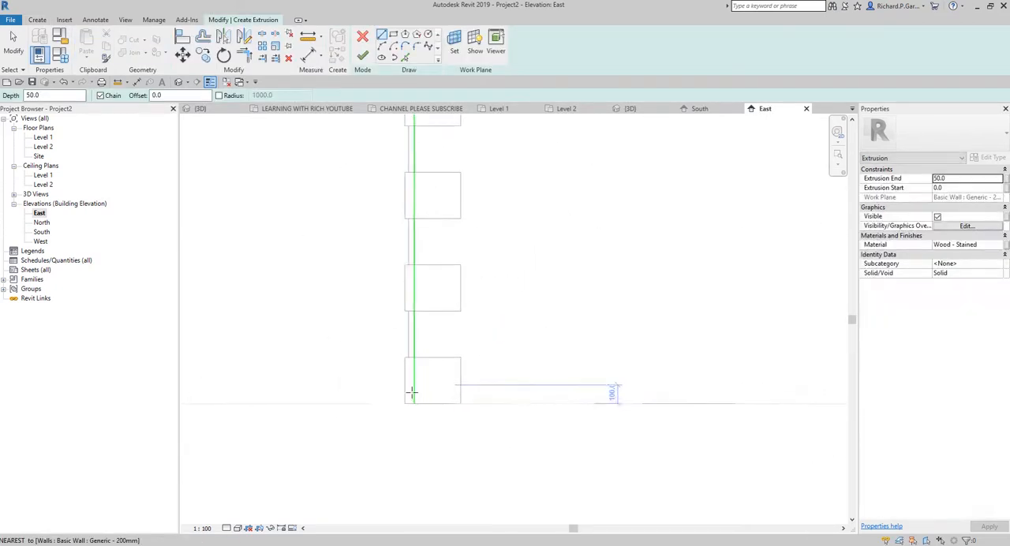
pyautogui.scroll(3, 411, 392)
pyautogui.click(405, 58)
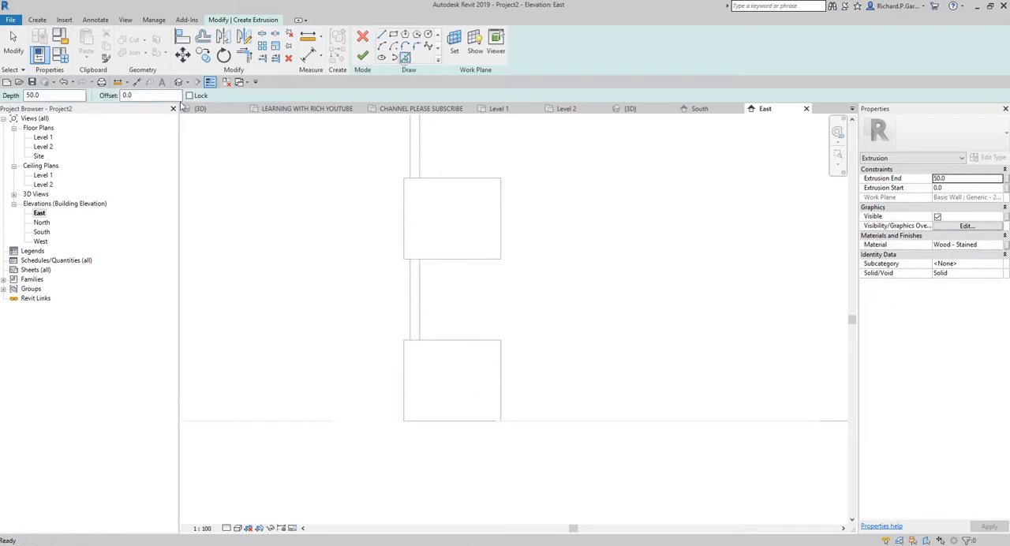
pyautogui.click(138, 94)
pyautogui.press('ctrl')
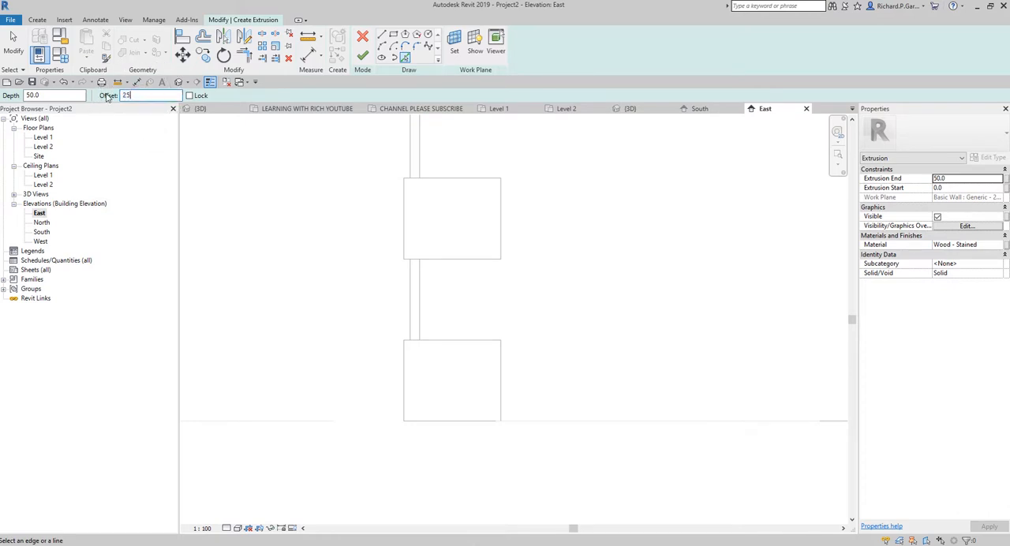
pyautogui.scroll(3, 442, 316)
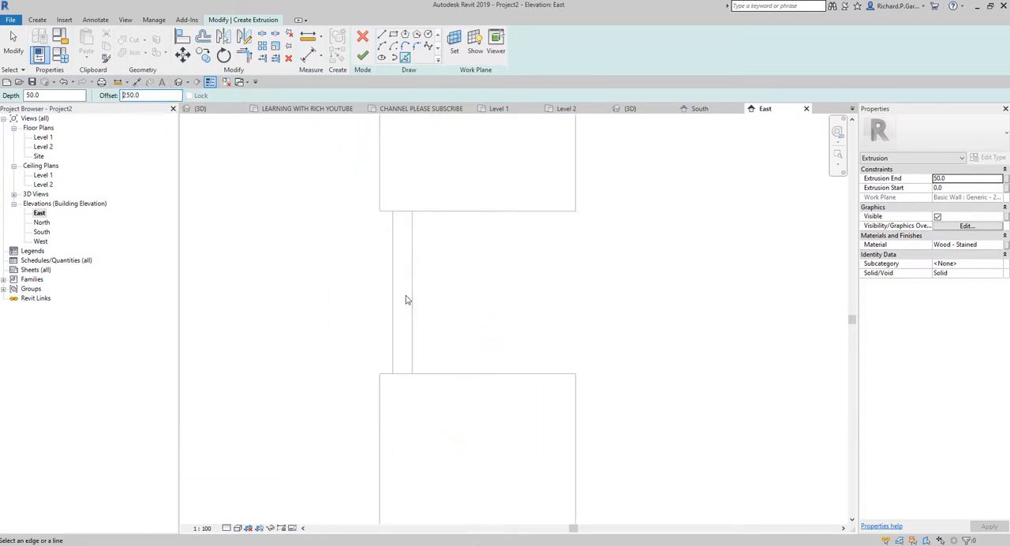
pyautogui.click(396, 312)
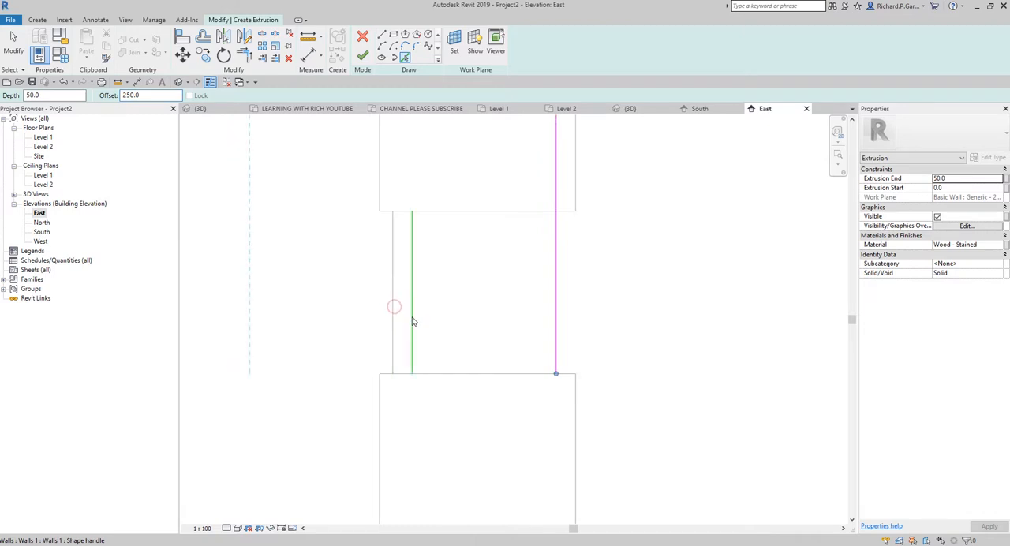
# Step: Reset the offset to 0 and trace the narrow quoin's outer edge and the adjoining edges of the wide quoins below and above
pyautogui.doubleClick(144, 95)
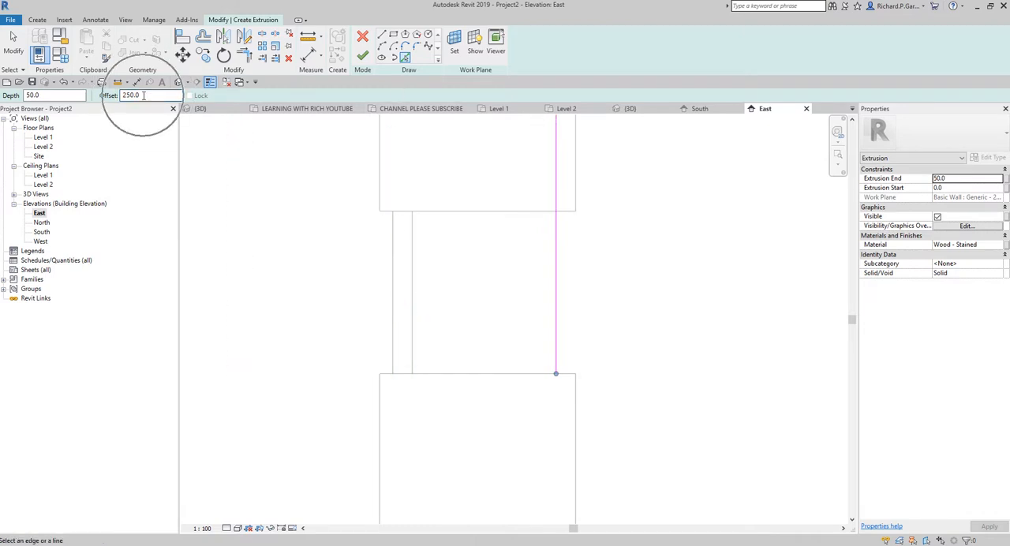
pyautogui.write('0')
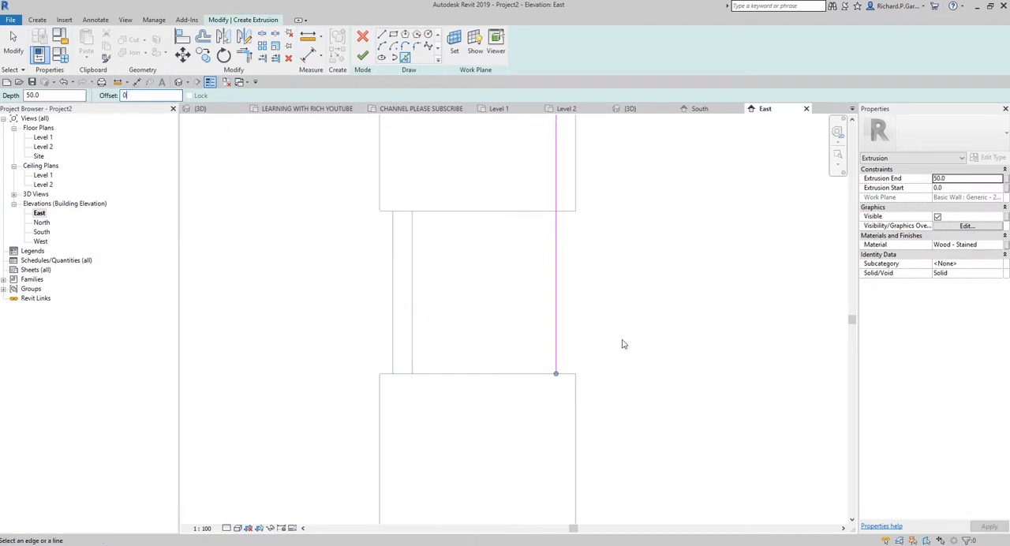
pyautogui.click(496, 373)
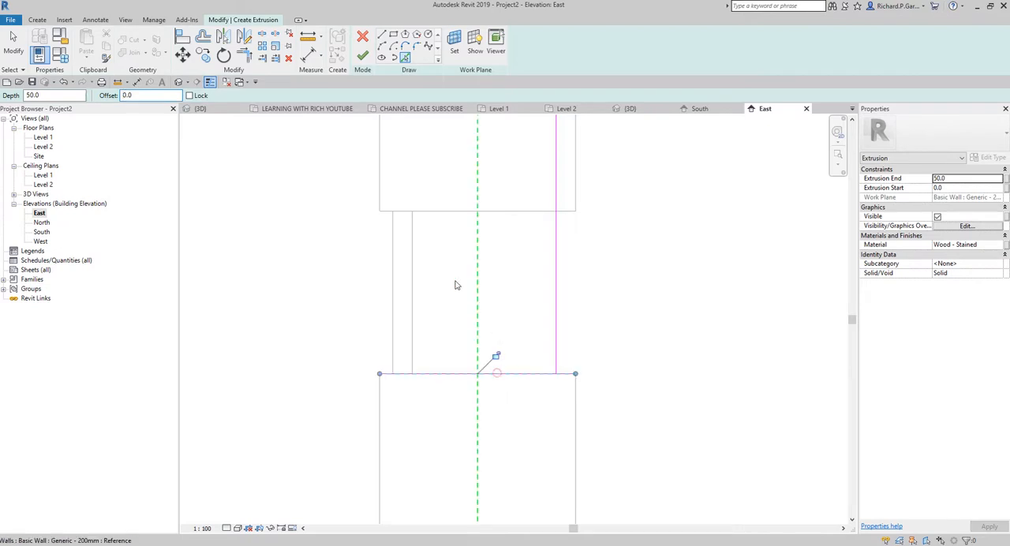
pyautogui.click(394, 294)
pyautogui.click(462, 212)
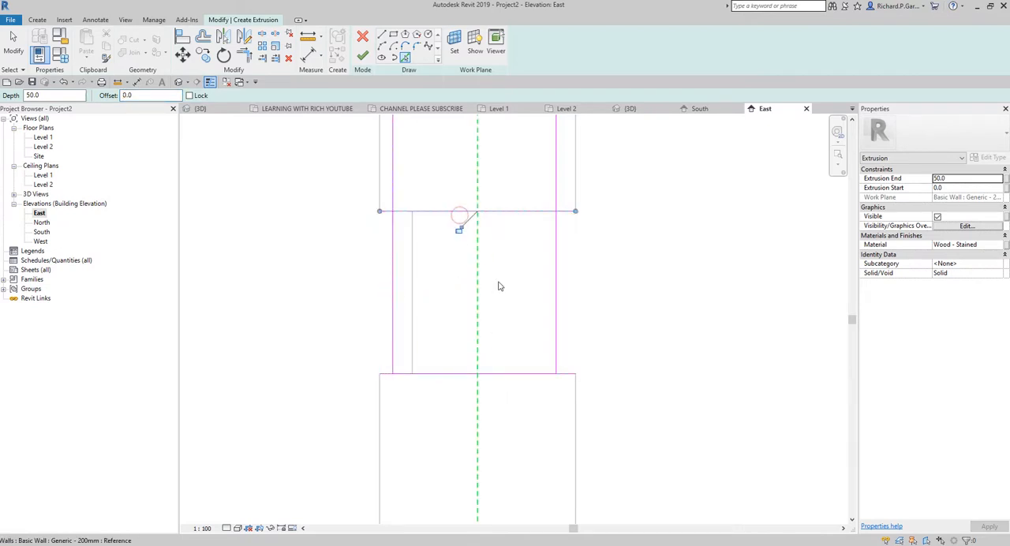
# Step: Trim the four sketch lines at their corners into a closed rectangle between the two wide quoins
pyautogui.press('r')
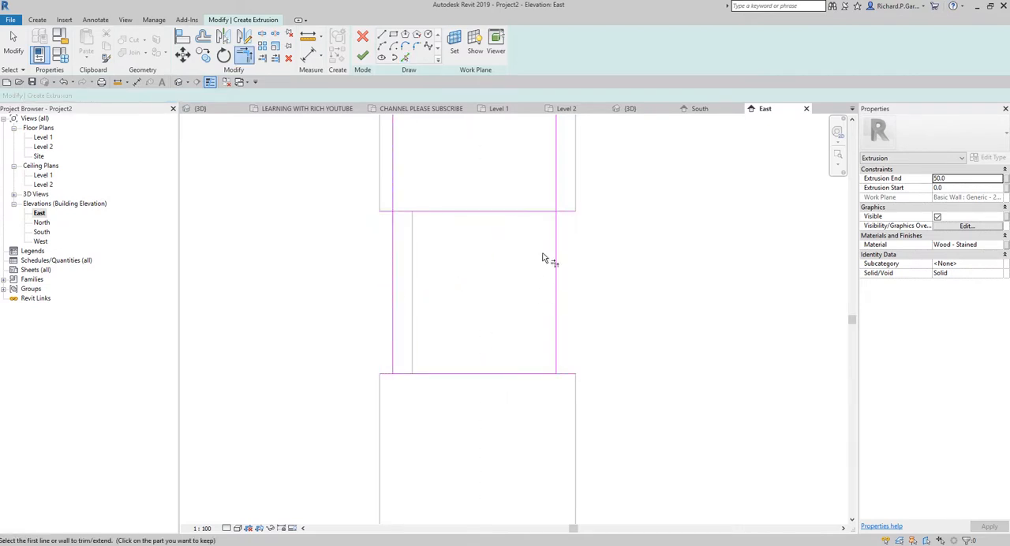
pyautogui.click(536, 211)
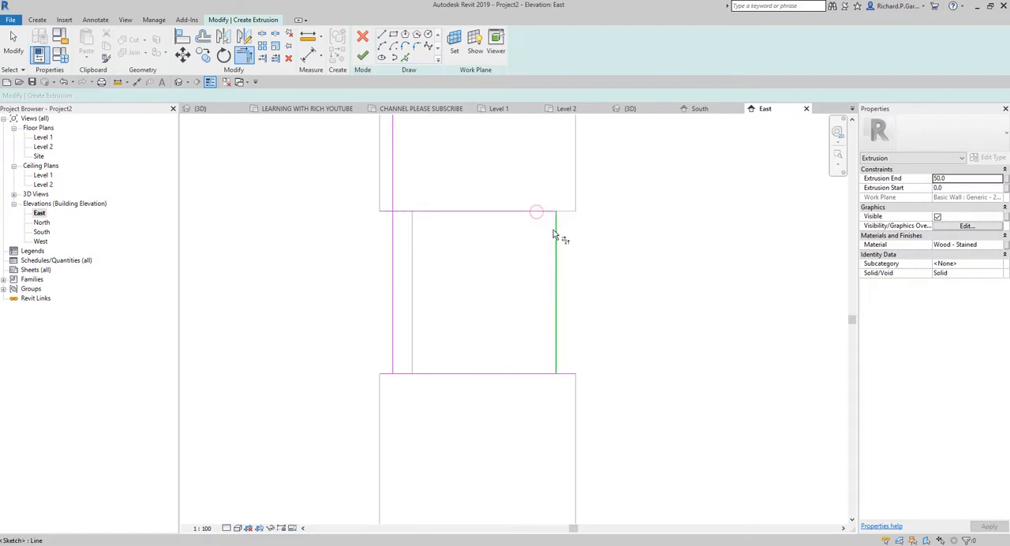
pyautogui.click(553, 229)
pyautogui.click(553, 341)
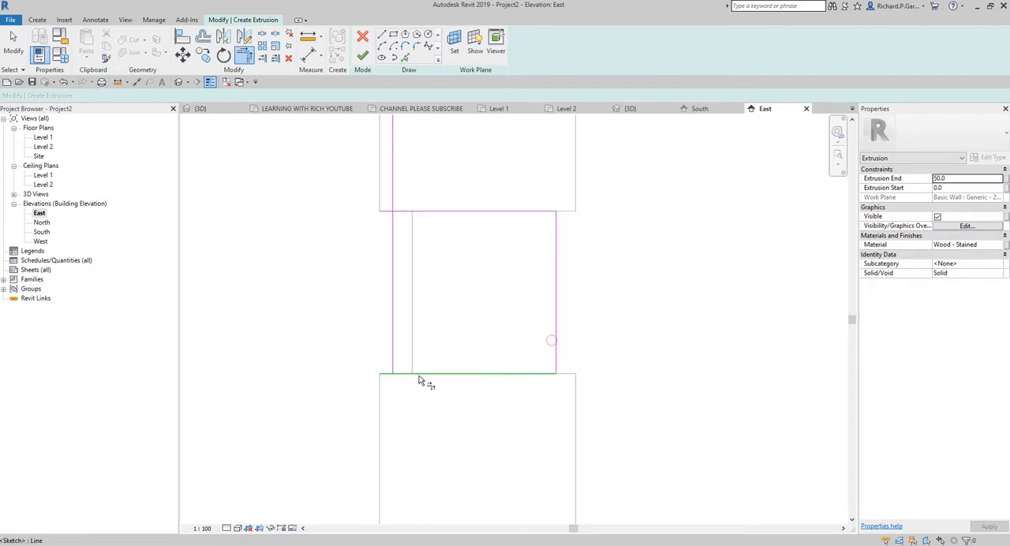
pyautogui.click(394, 351)
pyautogui.click(390, 259)
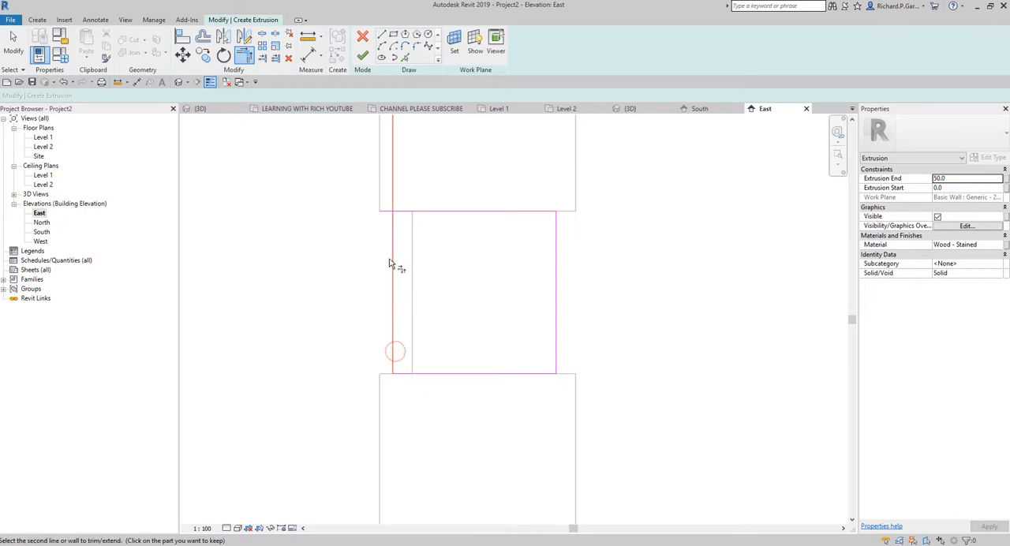
pyautogui.click(412, 212)
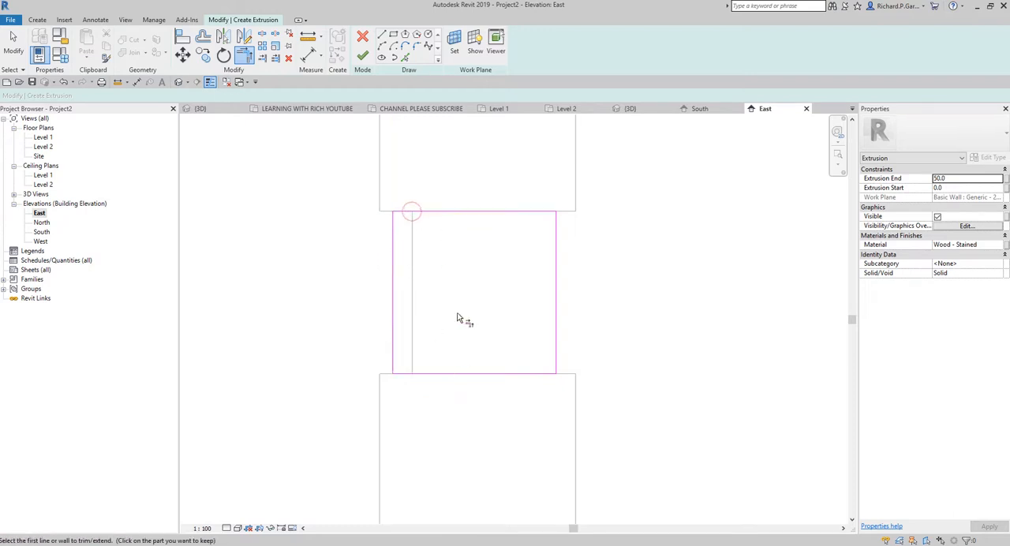
# Step: Open the narrow quoin's extrusion end value for editing
pyautogui.scroll(-1, 457, 317)
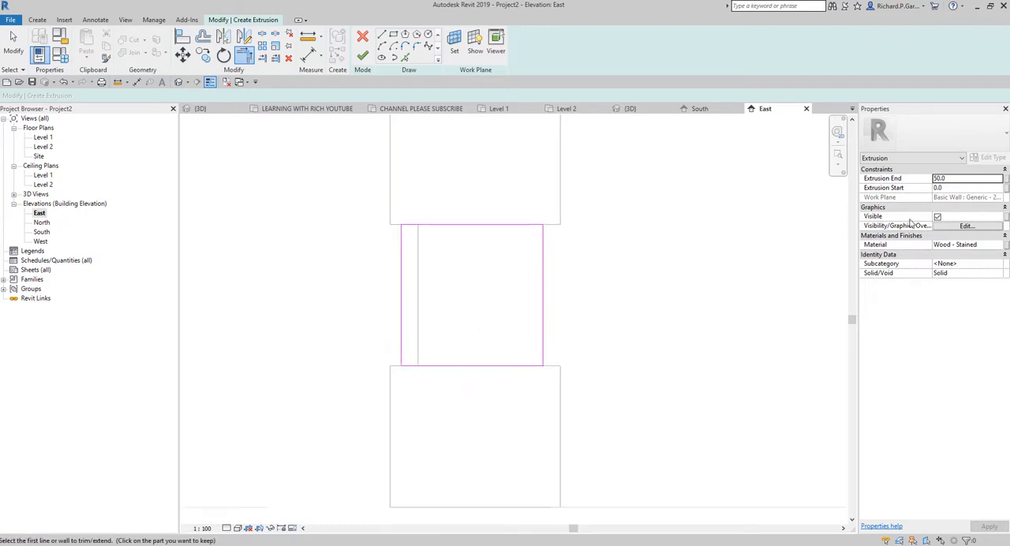
pyautogui.click(954, 180)
pyautogui.doubleClick(953, 180)
pyautogui.doubleClick(954, 179)
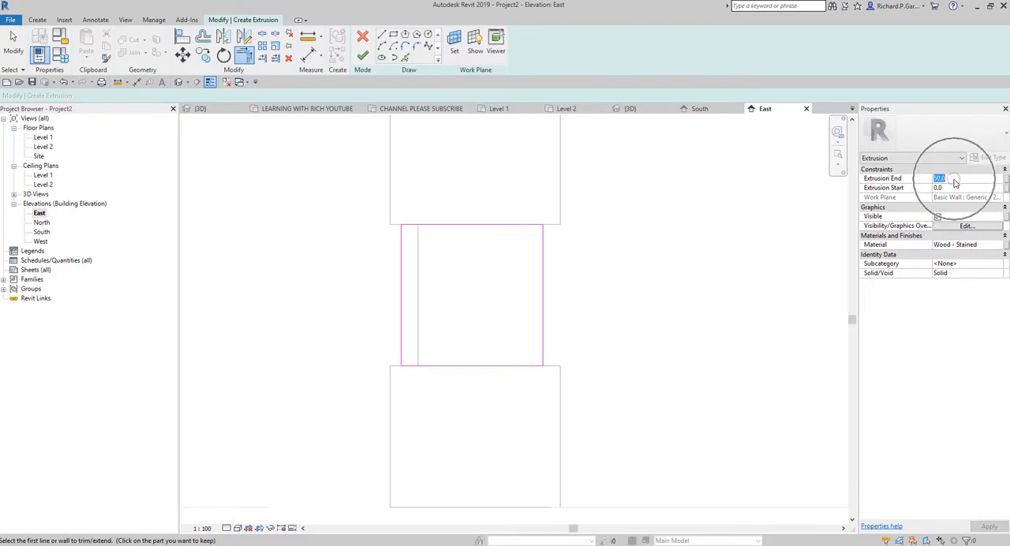
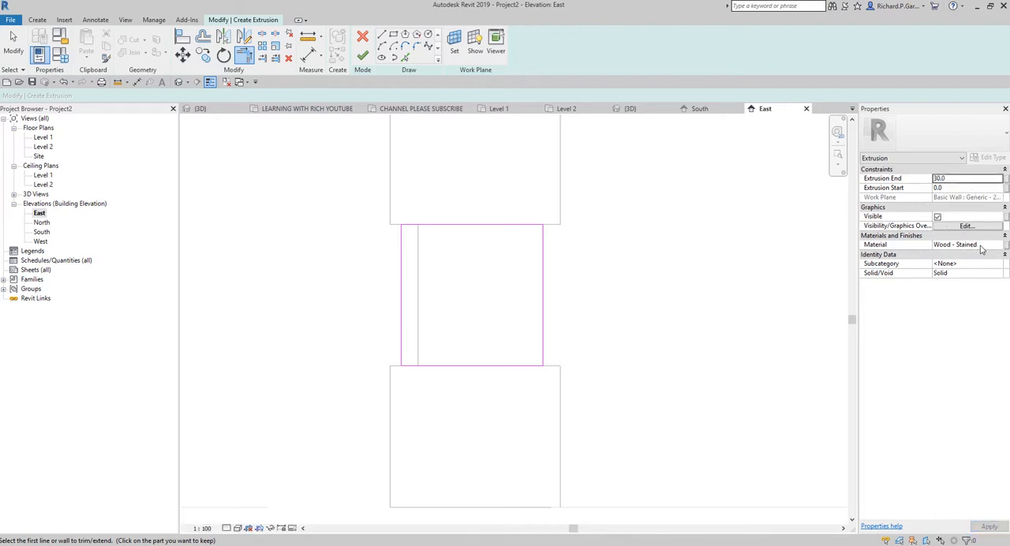
# Step: Finish the narrow quoin's extrusion between the two lowest wide quoins with an extrusion end of 30
pyautogui.click(944, 181)
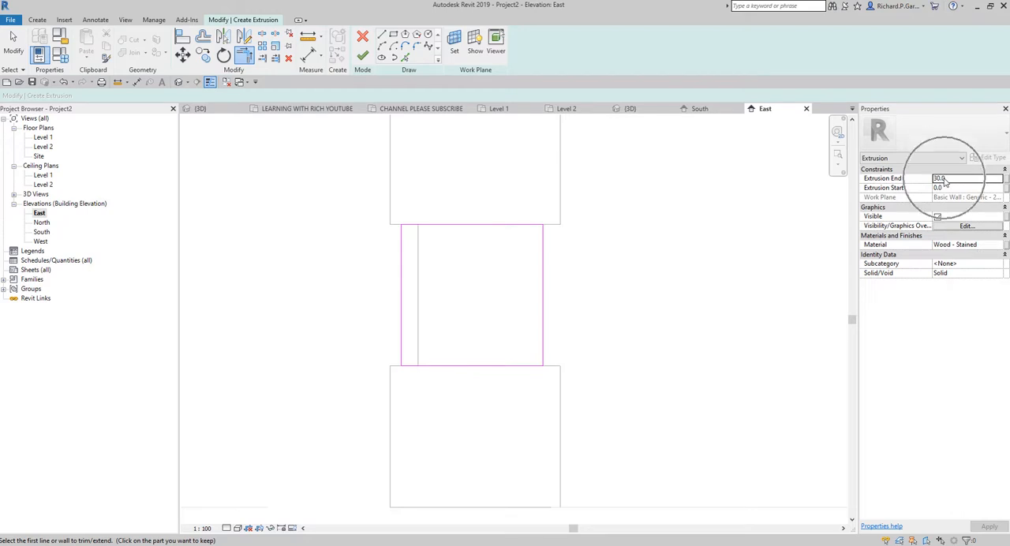
pyautogui.click(308, 116)
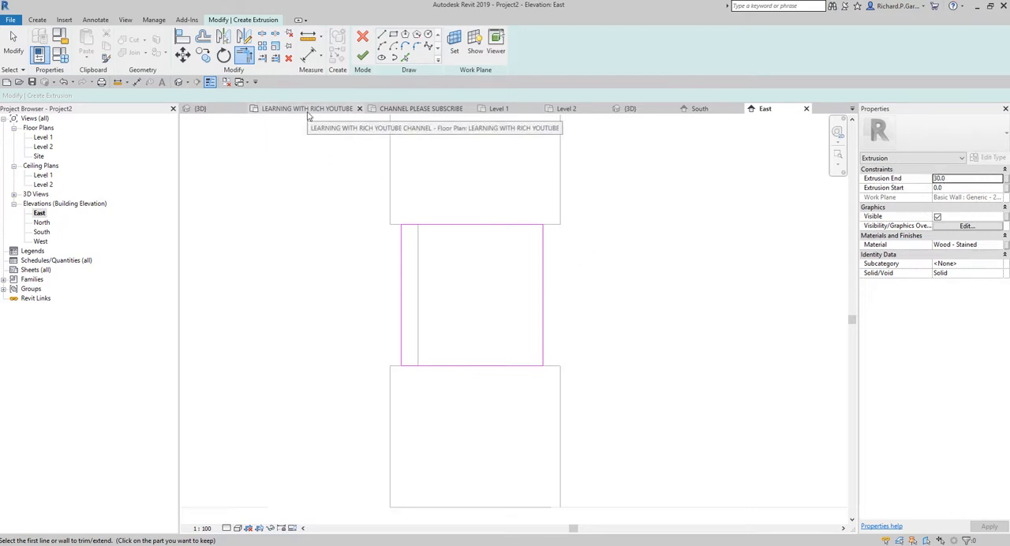
pyautogui.click(308, 117)
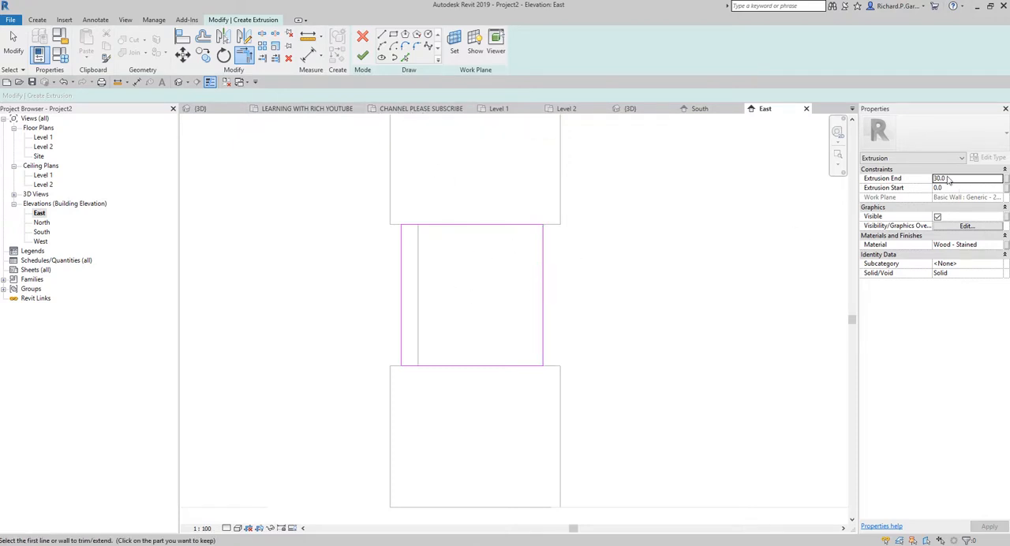
pyautogui.click(363, 54)
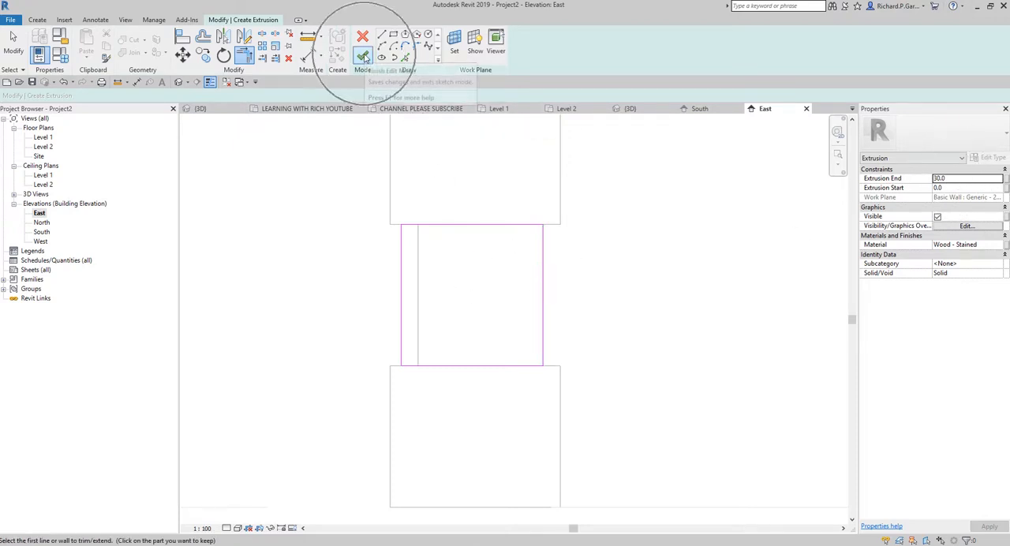
pyautogui.click(410, 245)
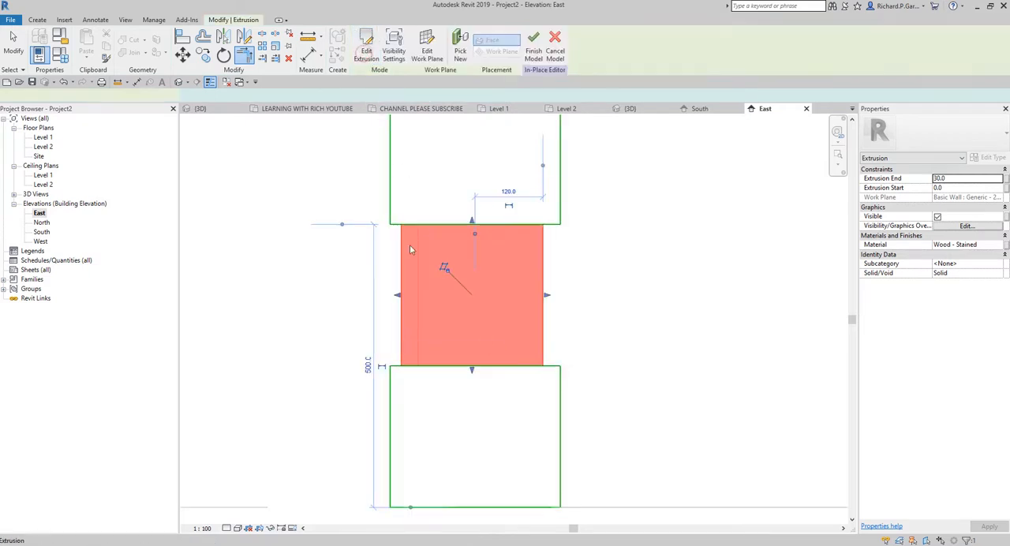
pyautogui.click(13, 47)
# Step: Copy the narrow quoin with multiple copies enabled, from its lower outer corner into the next gap above
pyautogui.scroll(-2, 554, 314)
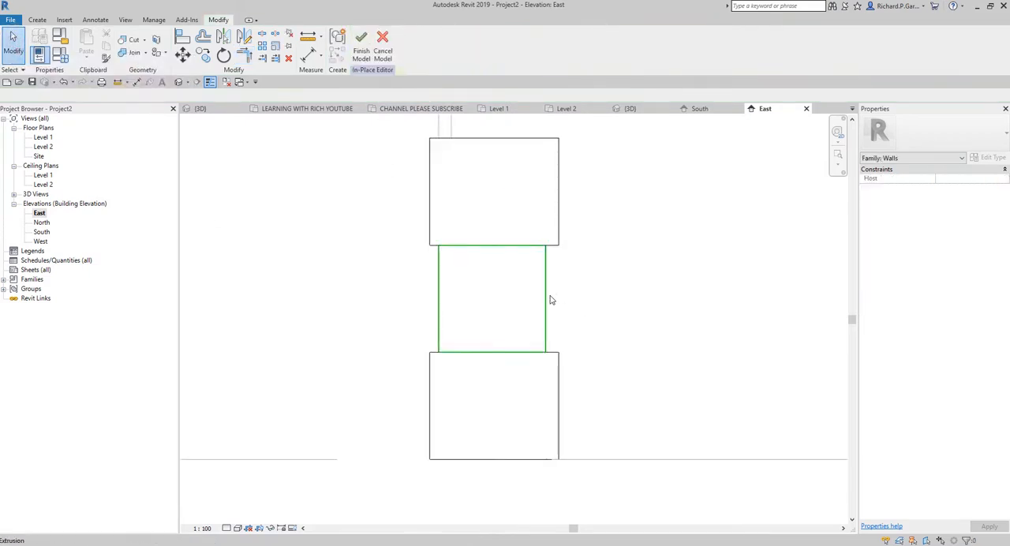
pyautogui.click(549, 301)
pyautogui.click(207, 60)
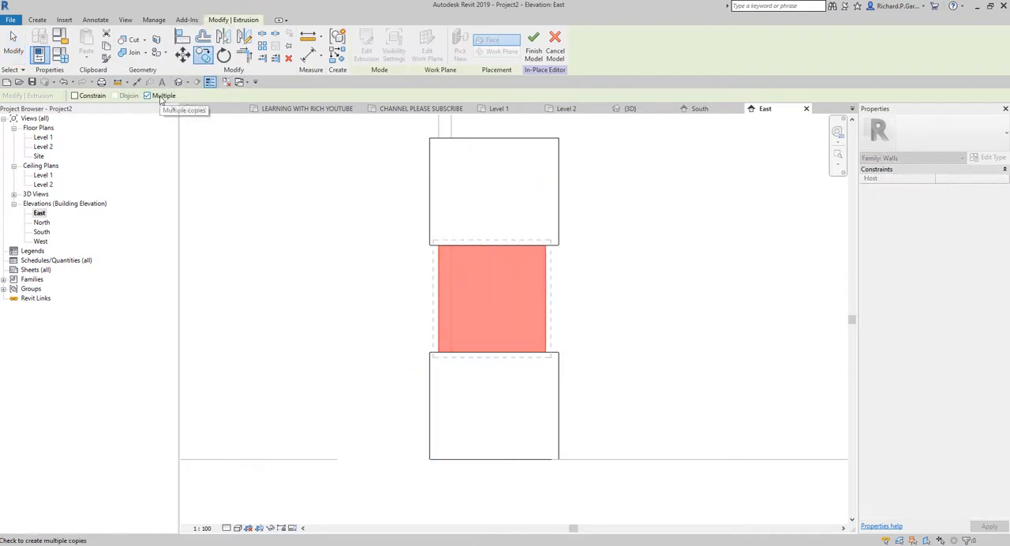
pyautogui.press('ctrl')
pyautogui.moveTo(467, 290); pyautogui.dragTo(468, 370, button='middle')
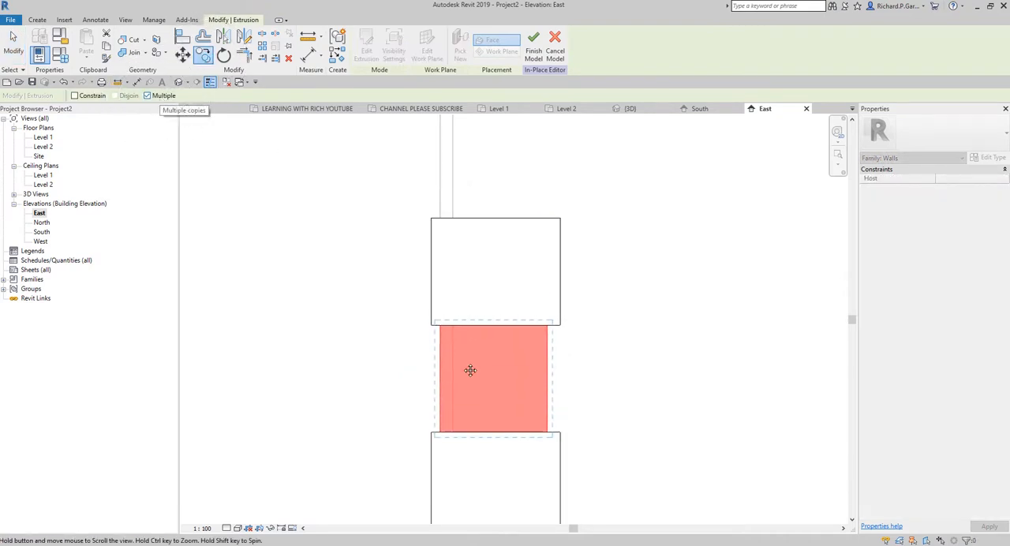
pyautogui.click(439, 433)
pyautogui.click(440, 219)
# Step: Place further copies of the narrow quoin in every remaining gap between the wide quoins up to the roof
pyautogui.moveTo(501, 203); pyautogui.dragTo(483, 507, button='middle')
pyautogui.click(419, 306)
pyautogui.moveTo(481, 292); pyautogui.dragTo(475, 519, button='middle')
pyautogui.click(413, 315)
pyautogui.moveTo(482, 271); pyautogui.dragTo(470, 494, button='middle')
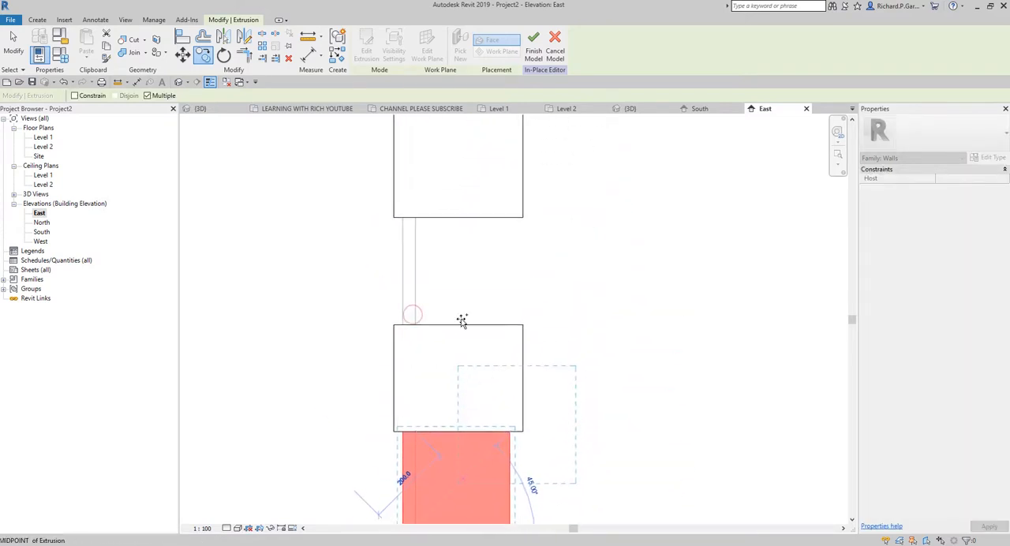
pyautogui.click(405, 321)
pyautogui.moveTo(476, 253); pyautogui.dragTo(454, 544, button='middle')
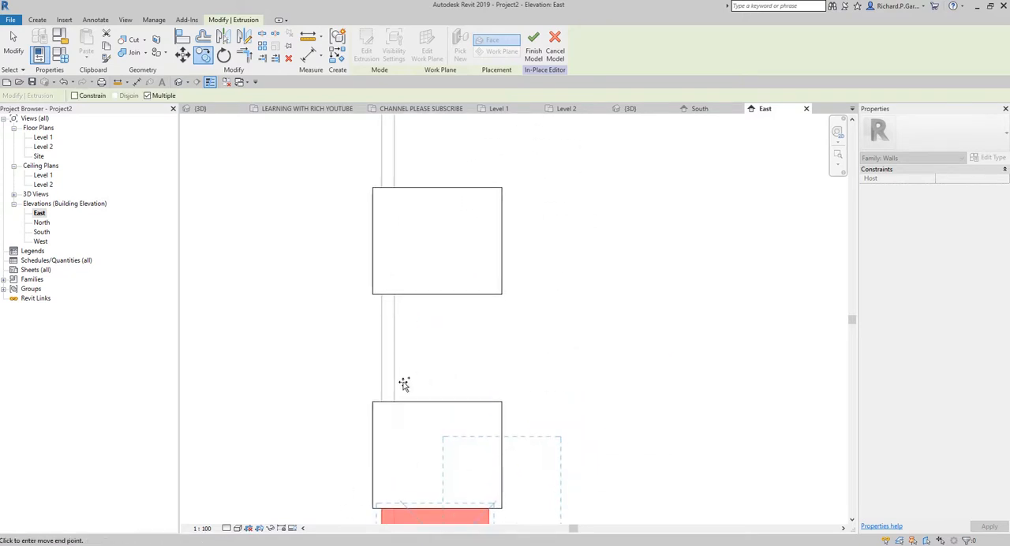
pyautogui.click(382, 400)
pyautogui.moveTo(448, 226); pyautogui.dragTo(496, 423, button='middle')
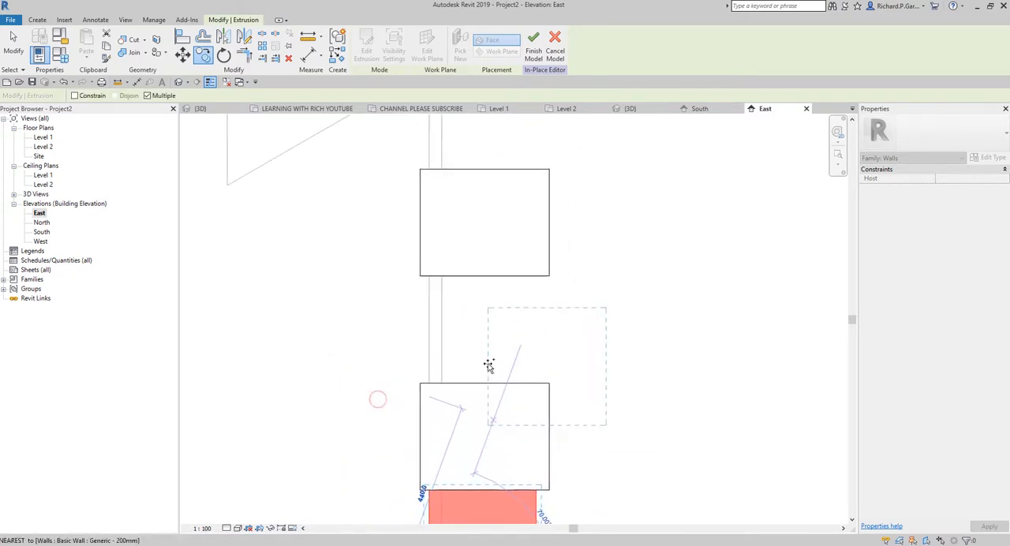
pyautogui.click(430, 384)
pyautogui.moveTo(478, 315); pyautogui.dragTo(500, 479, button='middle')
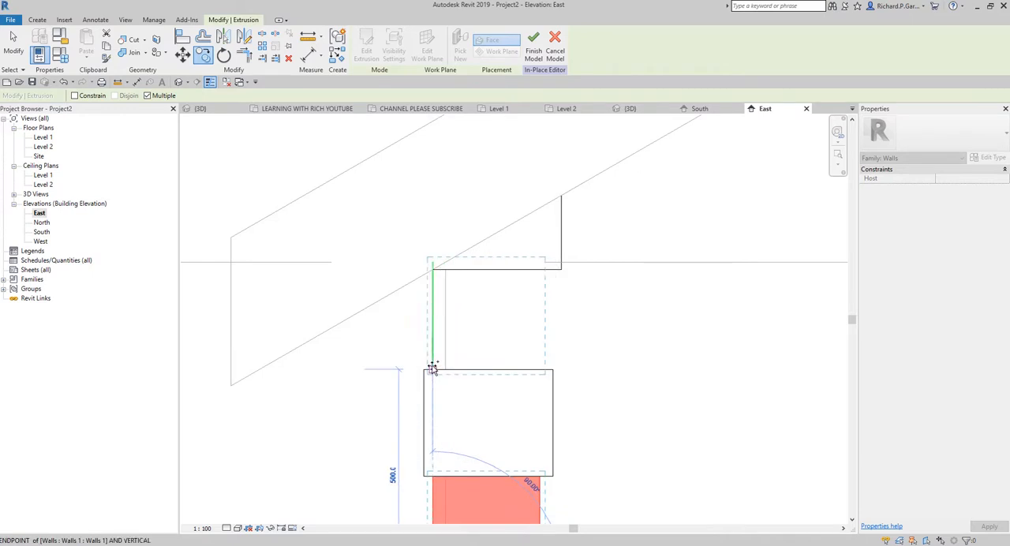
pyautogui.click(432, 367)
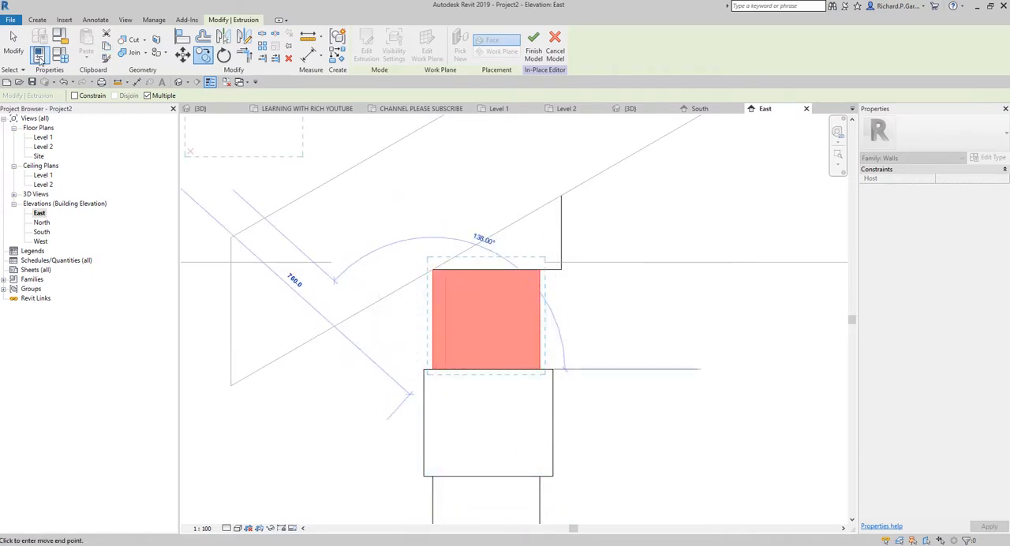
# Step: End the copying and finish the in-place model of the side wall's quoins
pyautogui.click(14, 43)
pyautogui.scroll(-5, 409, 227)
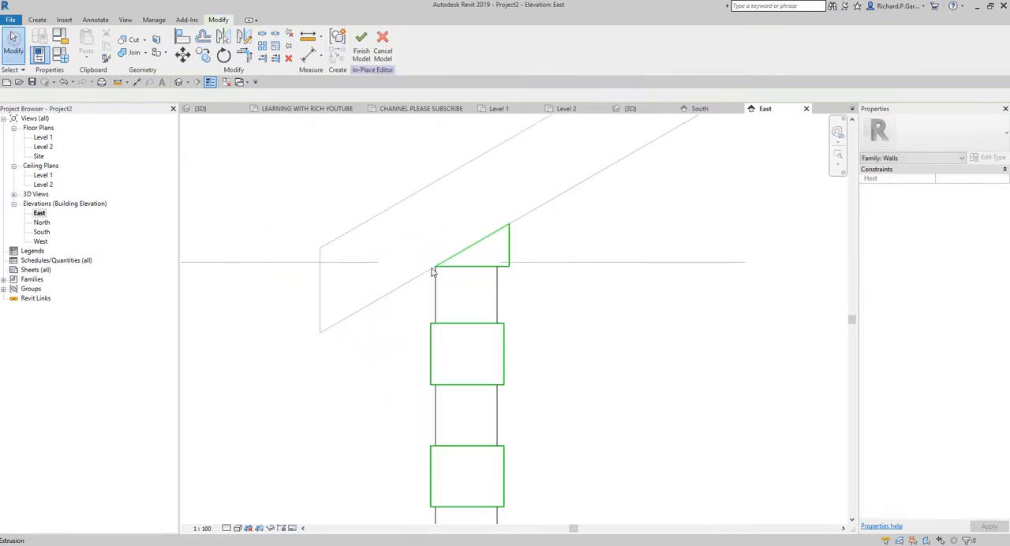
pyautogui.click(368, 60)
pyautogui.scroll(-4, 508, 316)
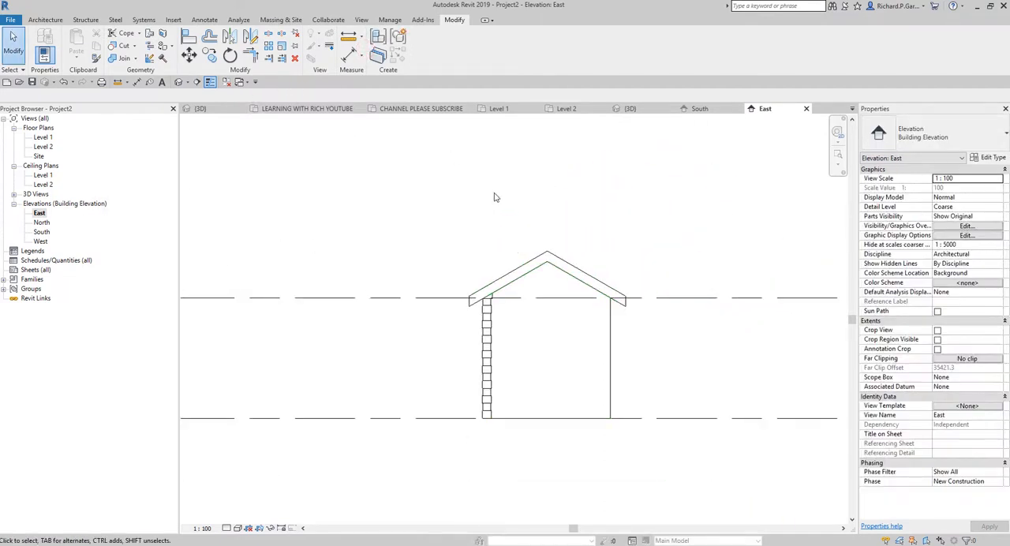
# Step: Examine the corner quoins in the 3D view from the side and front of the building
pyautogui.click(647, 112)
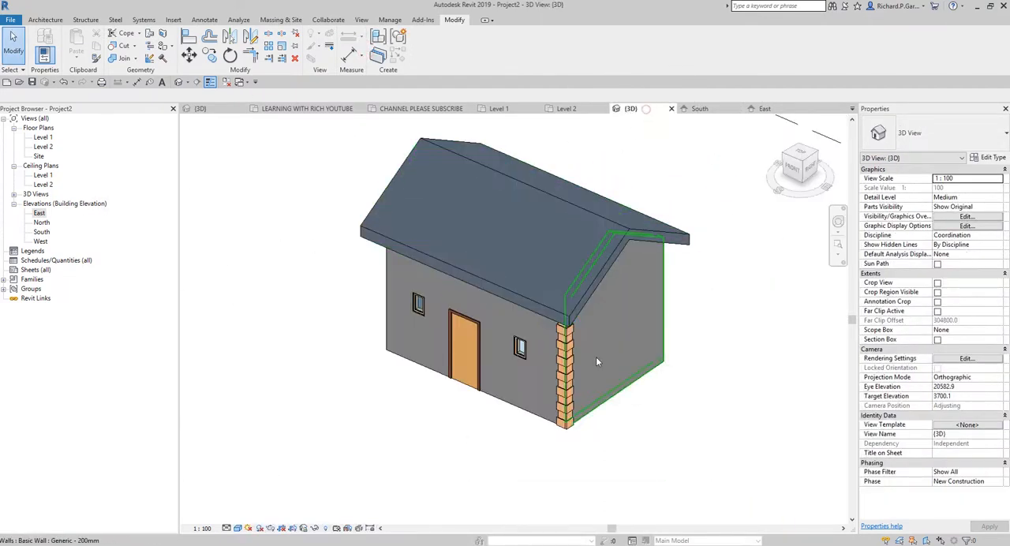
pyautogui.keyDown('shift'); pyautogui.moveTo(595, 357); pyautogui.dragTo(584, 314, button='middle'); pyautogui.keyUp('shift')
pyautogui.scroll(5, 693, 329)
pyautogui.scroll(2, 710, 359)
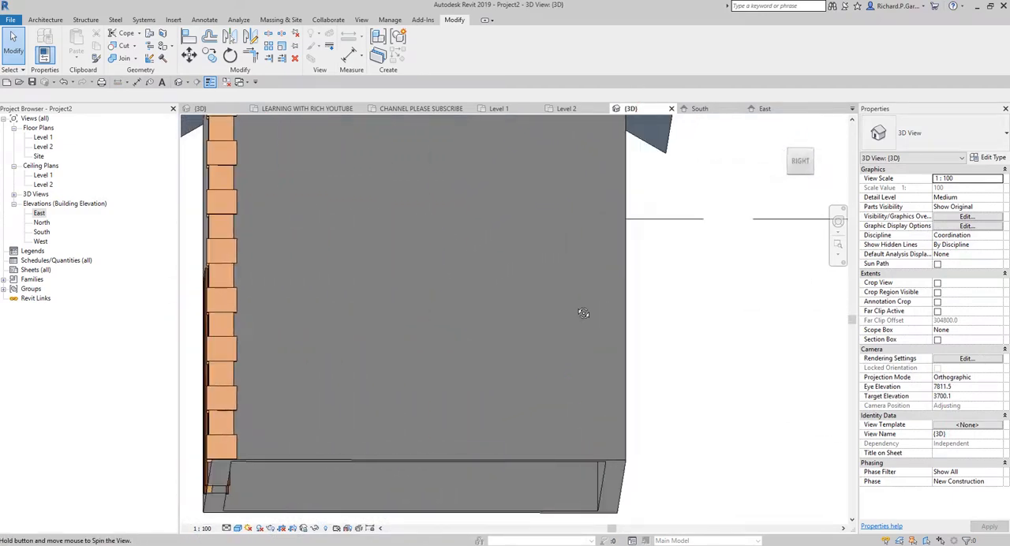
pyautogui.scroll(-3, 473, 416)
pyautogui.keyDown('shift'); pyautogui.moveTo(474, 416); pyautogui.dragTo(686, 369, button='middle'); pyautogui.keyUp('shift')
pyautogui.scroll(-2, 615, 429)
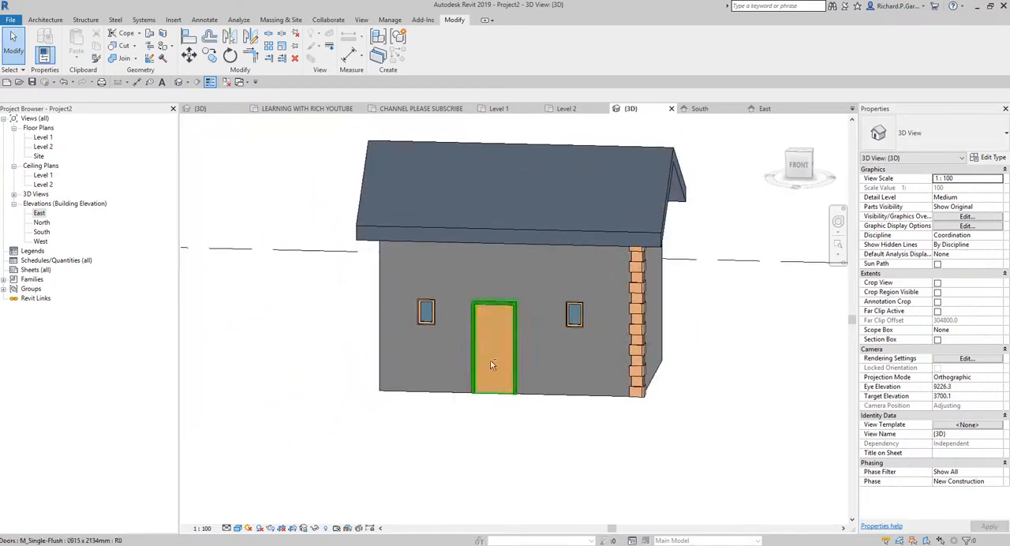
# Step: In the South elevation, mirror both quoin models to the opposite front corner about a vertical axis through the front wall's midpoint, keeping the originals
pyautogui.doubleClick(41, 232)
pyautogui.scroll(5, 490, 231)
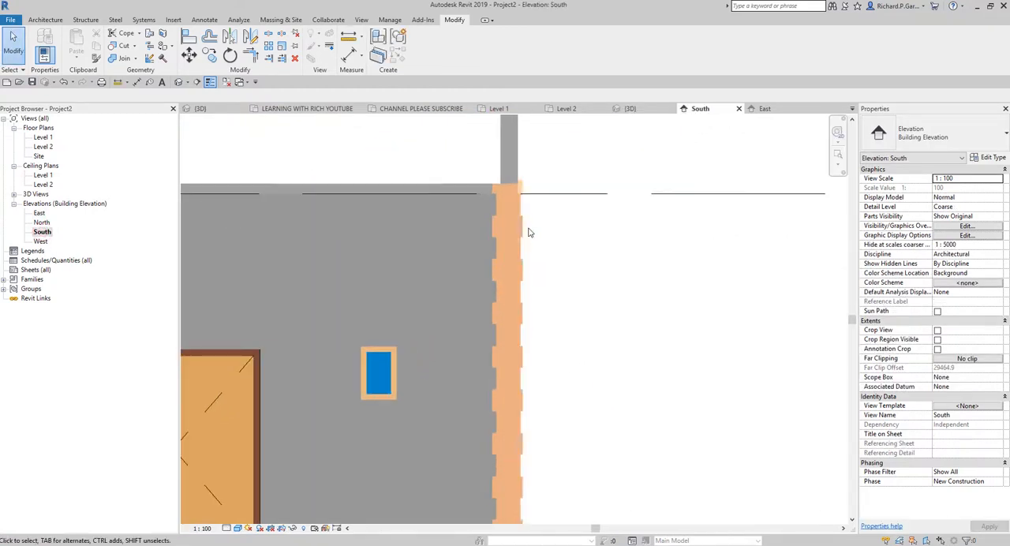
pyautogui.click(517, 229)
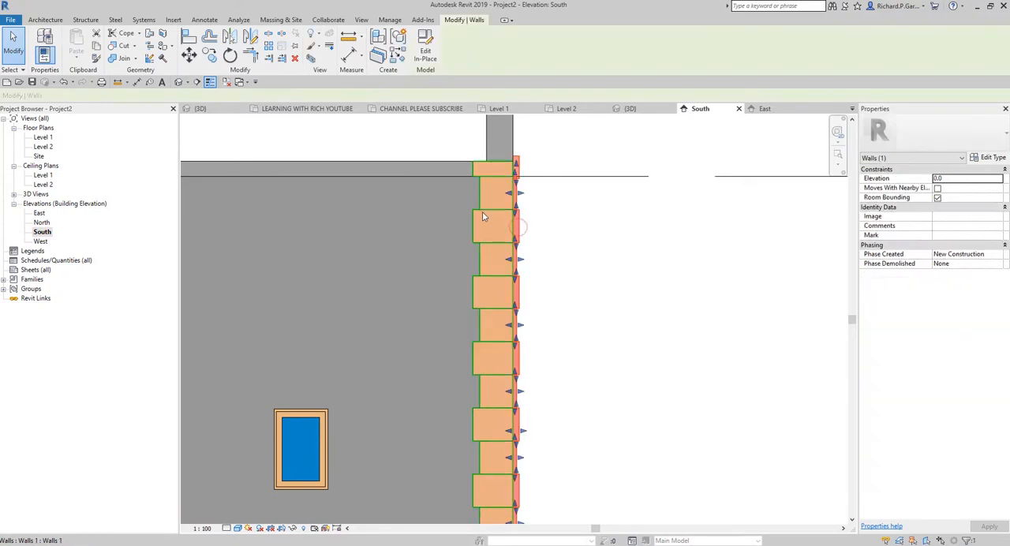
pyautogui.scroll(-5, 484, 216)
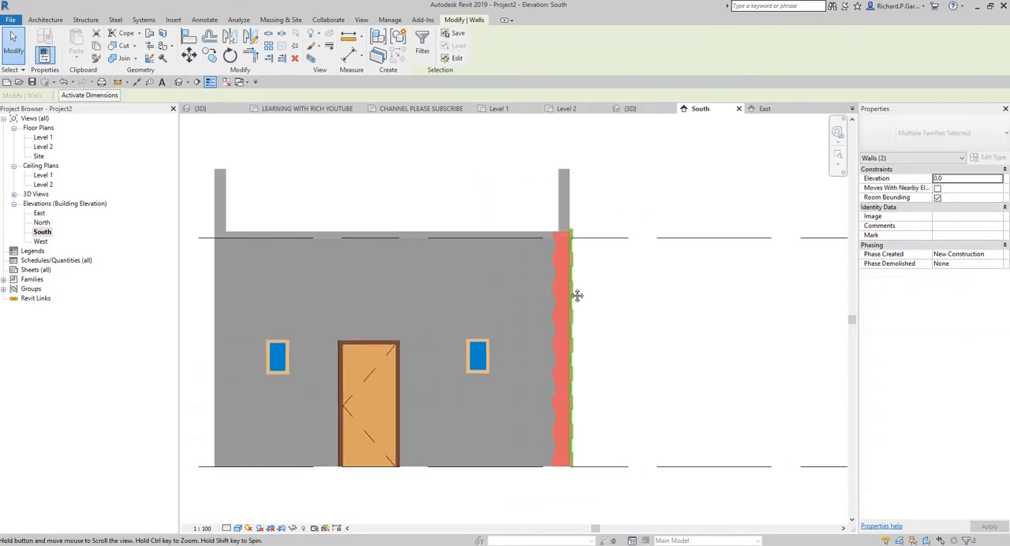
pyautogui.scroll(2, 564, 290)
pyautogui.click(620, 293)
pyautogui.click(583, 281)
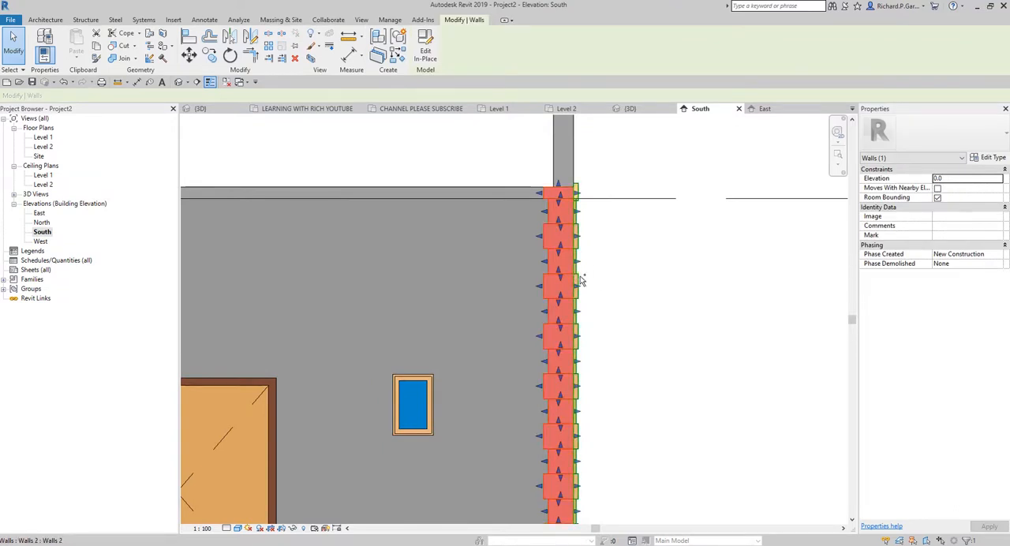
pyautogui.keyDown('ctrl'); pyautogui.click(581, 280); pyautogui.keyUp('ctrl')
pyautogui.scroll(-5, 600, 312)
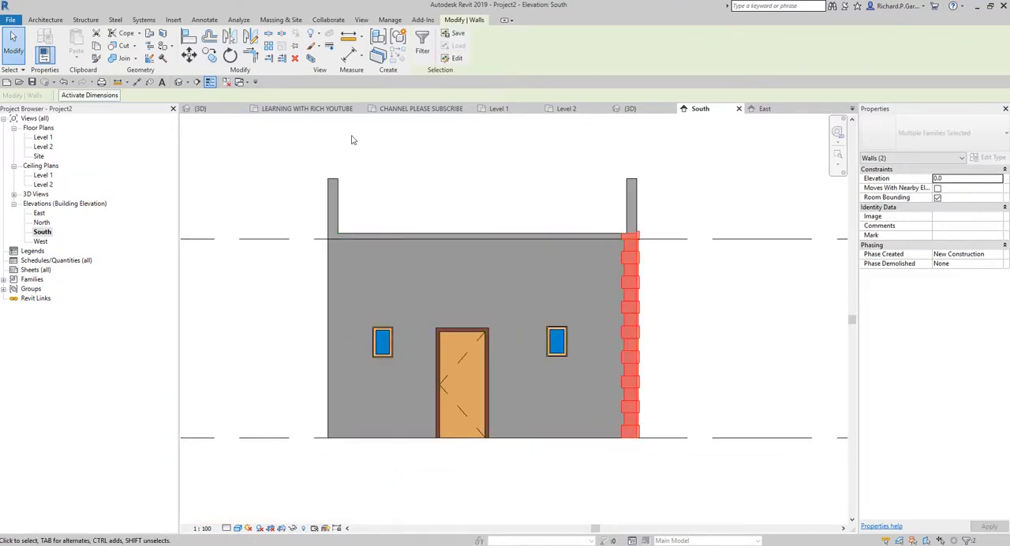
pyautogui.click(251, 38)
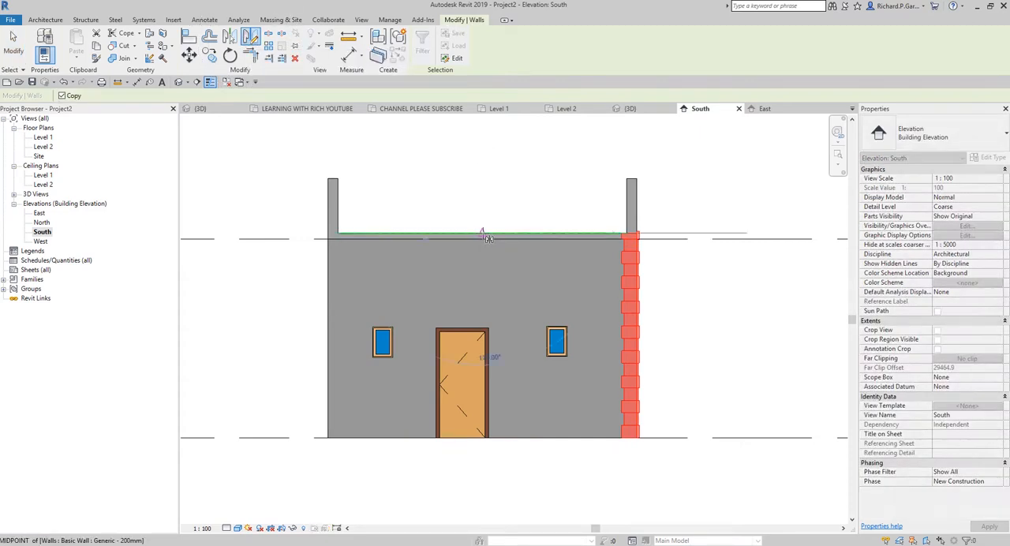
pyautogui.click(482, 233)
pyautogui.click(482, 207)
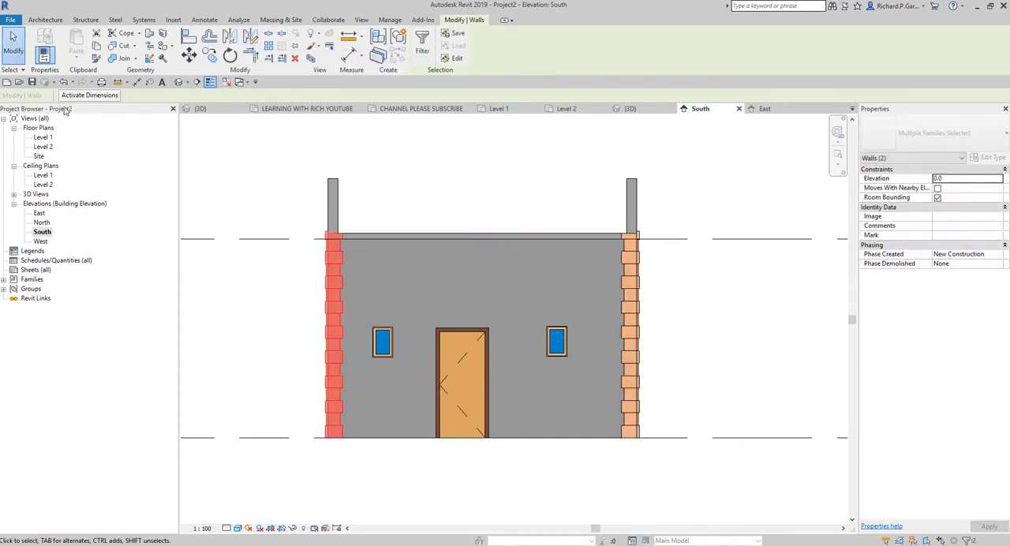
pyautogui.click(12, 37)
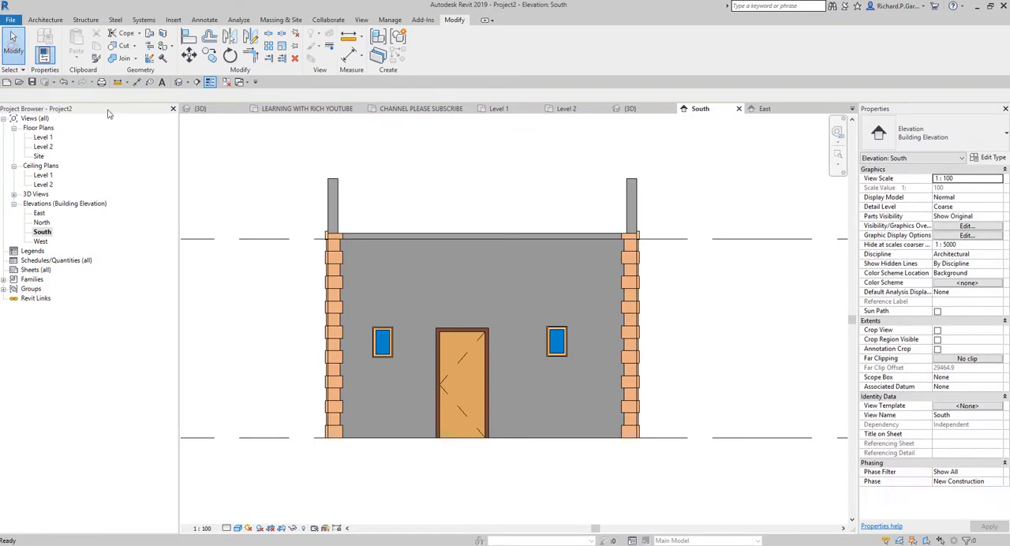
# Step: Examine the quoins on both front corners of the building in the 3D view
pyautogui.click(179, 83)
pyautogui.keyDown('shift'); pyautogui.moveTo(828, 429); pyautogui.dragTo(656, 463, button='middle'); pyautogui.keyUp('shift')
pyautogui.scroll(3, 442, 465)
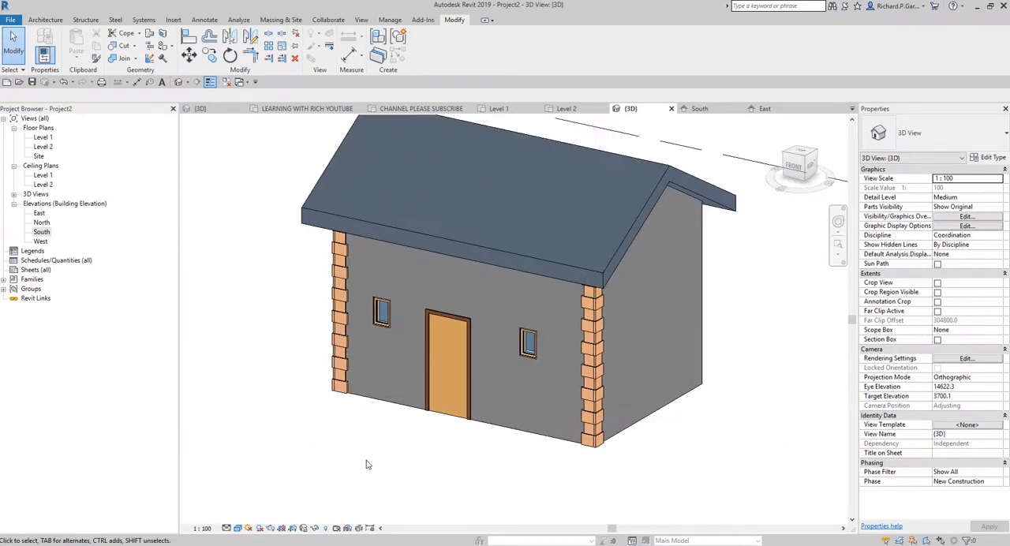
pyautogui.scroll(4, 541, 422)
pyautogui.scroll(-2, 468, 404)
pyautogui.moveTo(521, 371); pyautogui.dragTo(514, 419, button='middle')
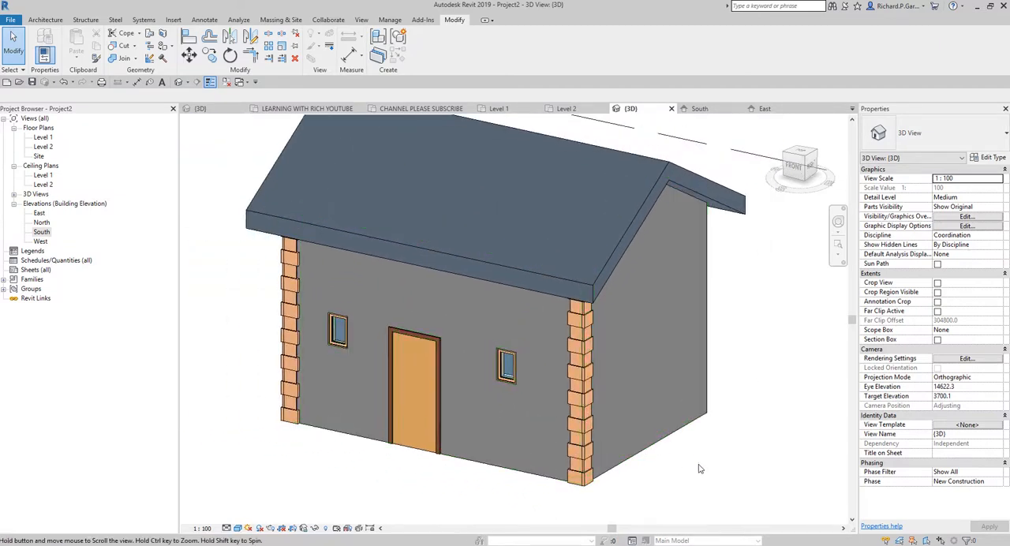
pyautogui.moveTo(699, 467); pyautogui.dragTo(703, 441, button='middle')
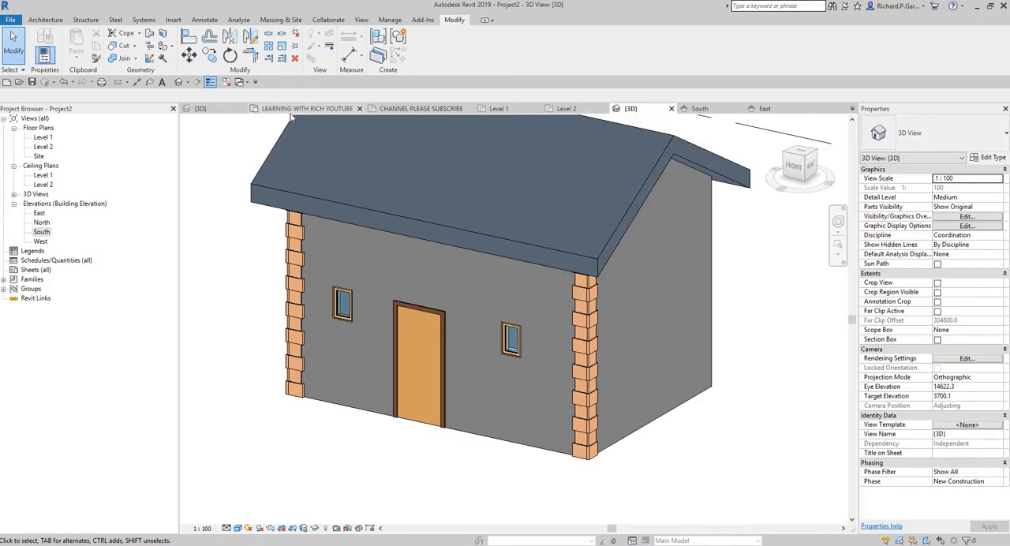
# Step: Switch to the final house project's 3D view and examine its corner quoins and white window surrounds
pyautogui.click(211, 109)
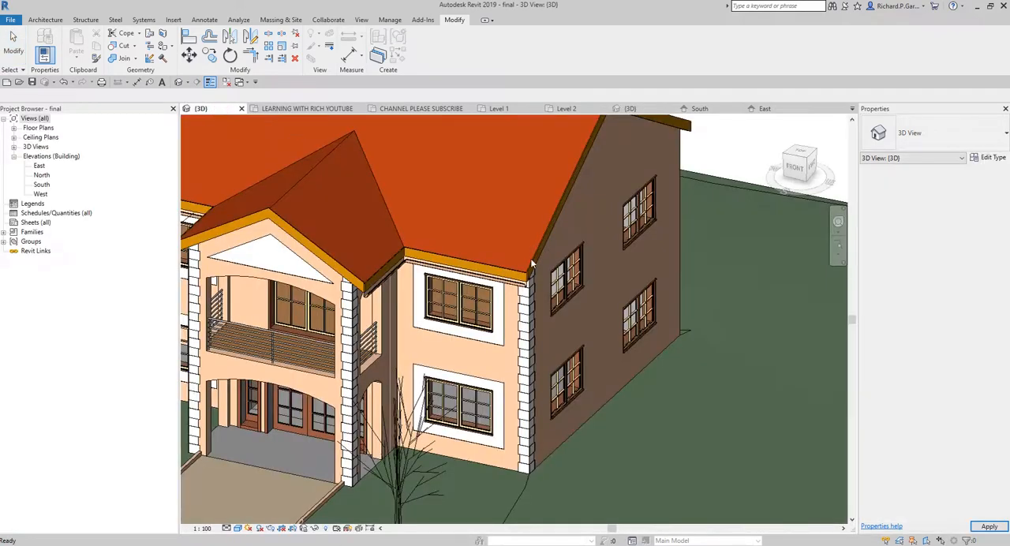
pyautogui.scroll(2, 531, 326)
pyautogui.scroll(-3, 519, 341)
pyautogui.moveTo(450, 367); pyautogui.dragTo(498, 348, button='middle')
pyautogui.scroll(4, 498, 348)
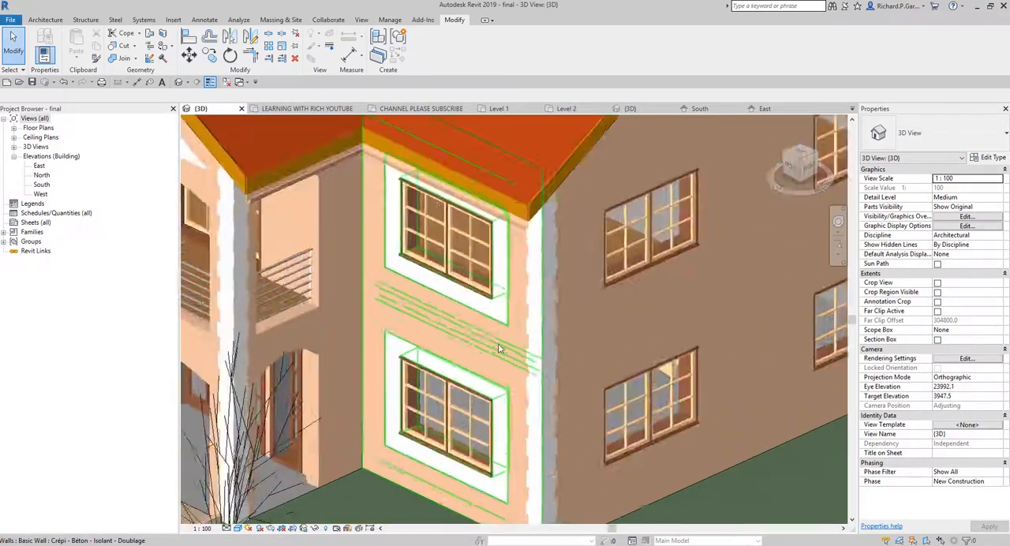
pyautogui.scroll(2, 497, 348)
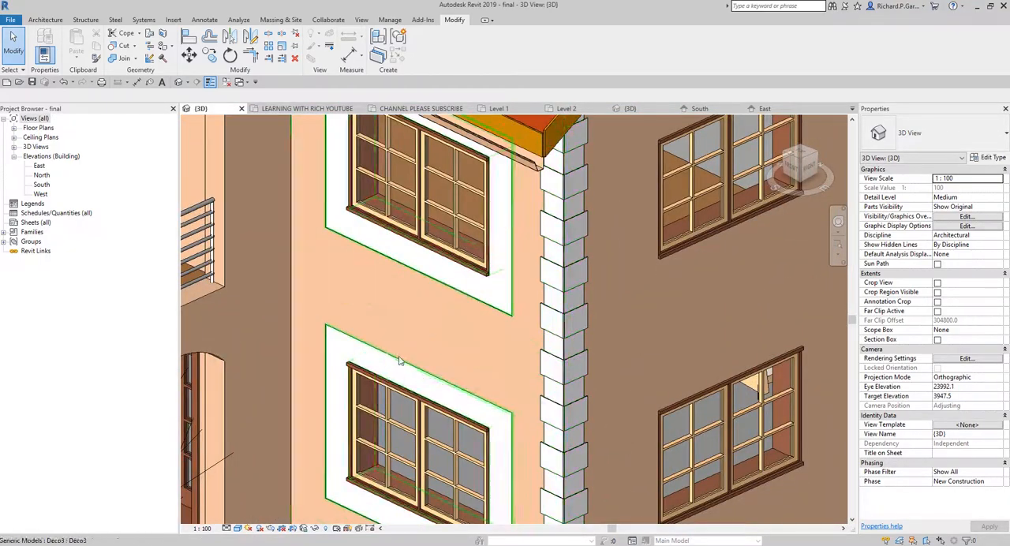
pyautogui.scroll(-2, 421, 321)
pyautogui.scroll(-3, 421, 323)
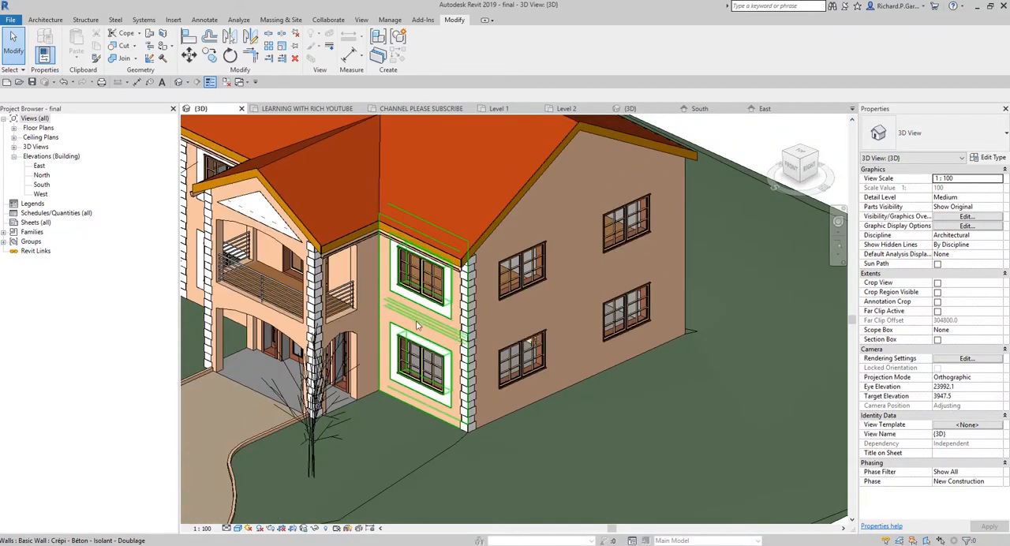
pyautogui.keyDown('shift'); pyautogui.moveTo(422, 323); pyautogui.dragTo(483, 324, button='middle'); pyautogui.keyUp('shift')
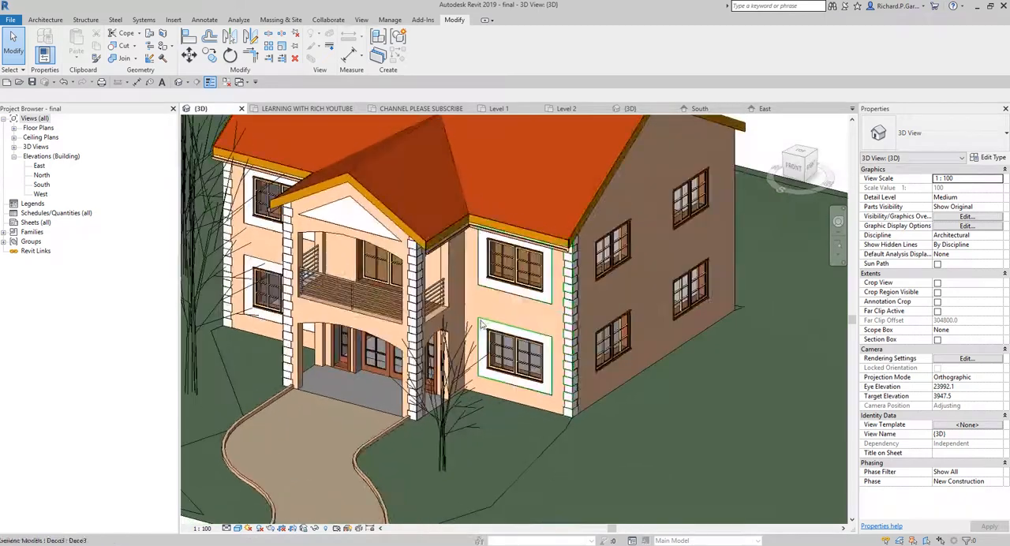
pyautogui.scroll(2, 494, 324)
pyautogui.moveTo(621, 362); pyautogui.dragTo(732, 373, button='middle')
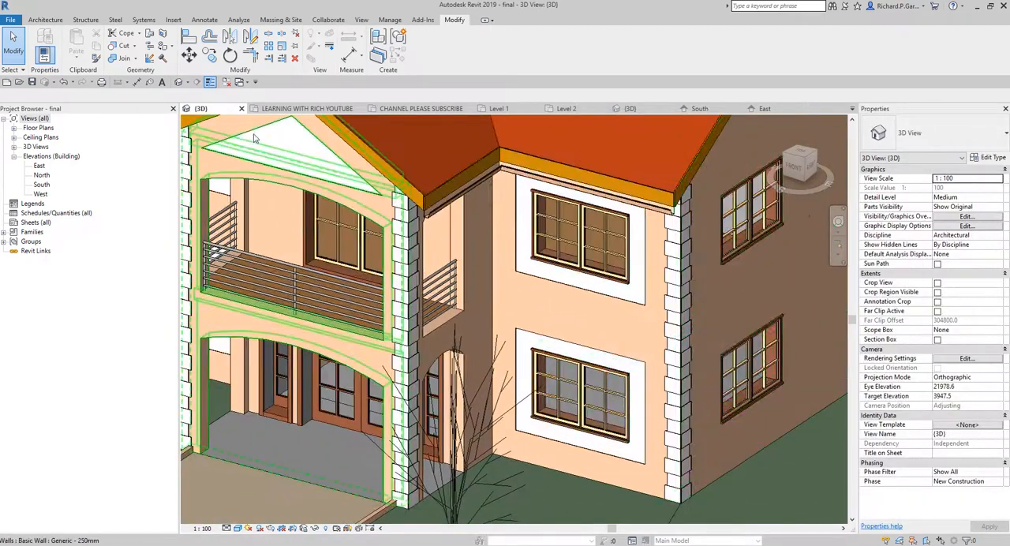